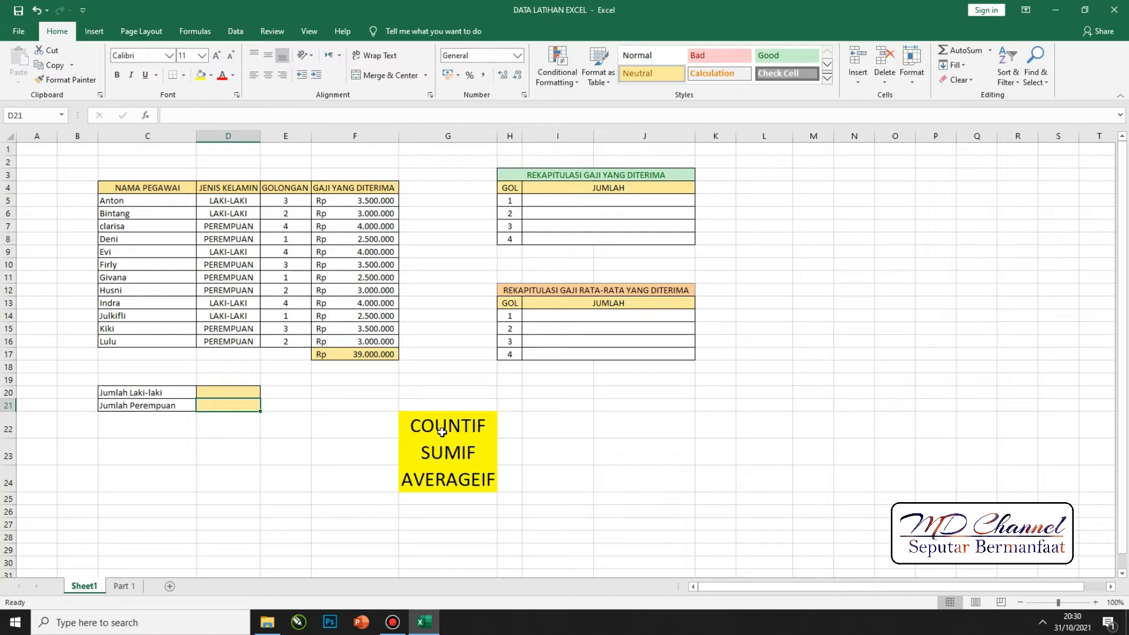
# - Examine the listed function names, the employee table's columns, the Jumlah Laki-laki and Jumlah Perempuan rows, and the gender range D5:D16
pyautogui.moveTo(443, 426); pyautogui.dragTo(451, 474)
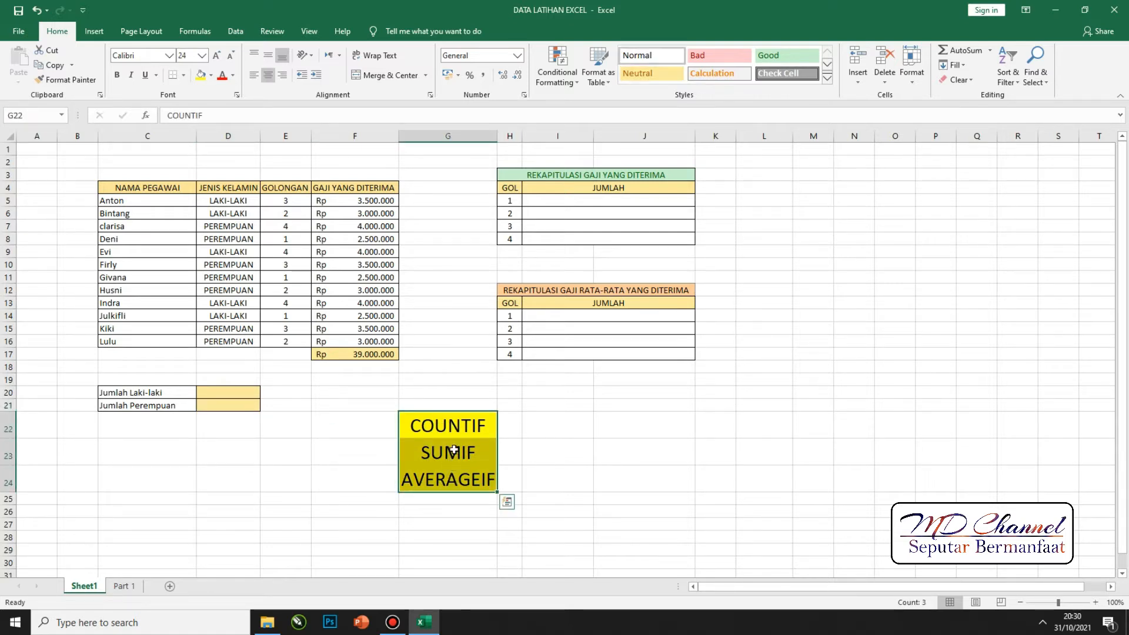
pyautogui.click(453, 449)
pyautogui.click(456, 433)
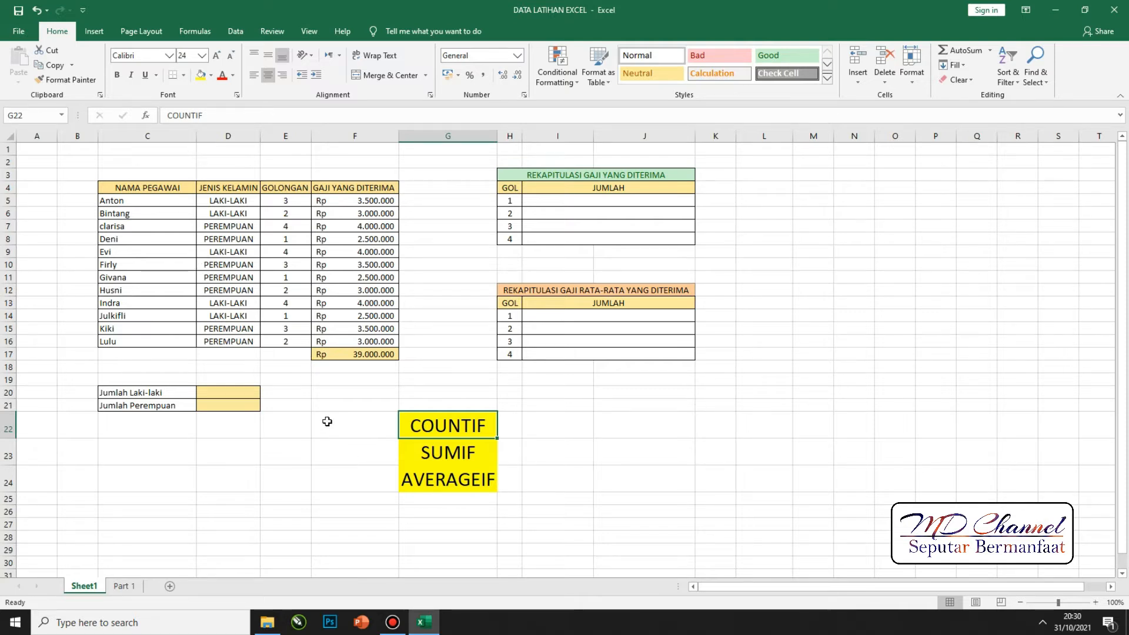
pyautogui.click(134, 189)
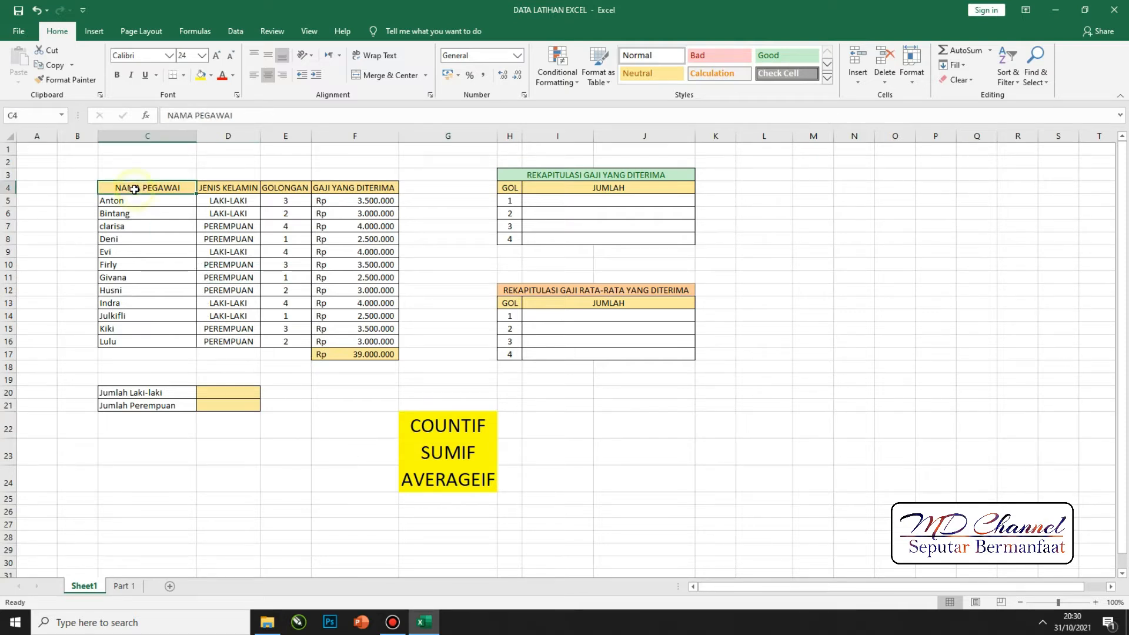
pyautogui.click(235, 190)
pyautogui.click(300, 189)
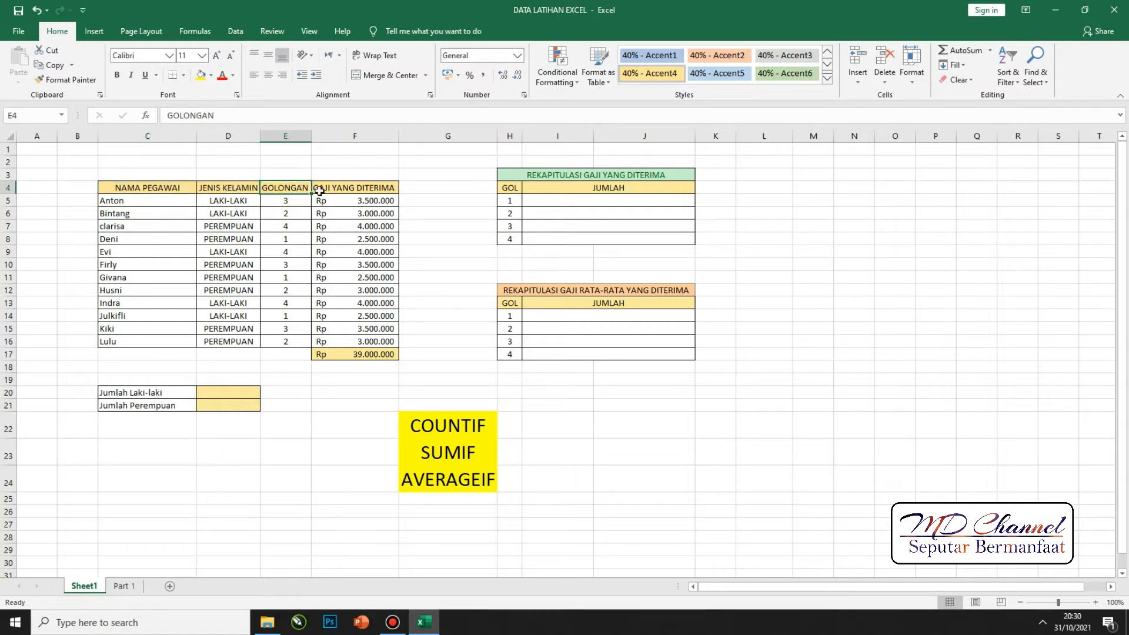
pyautogui.click(355, 191)
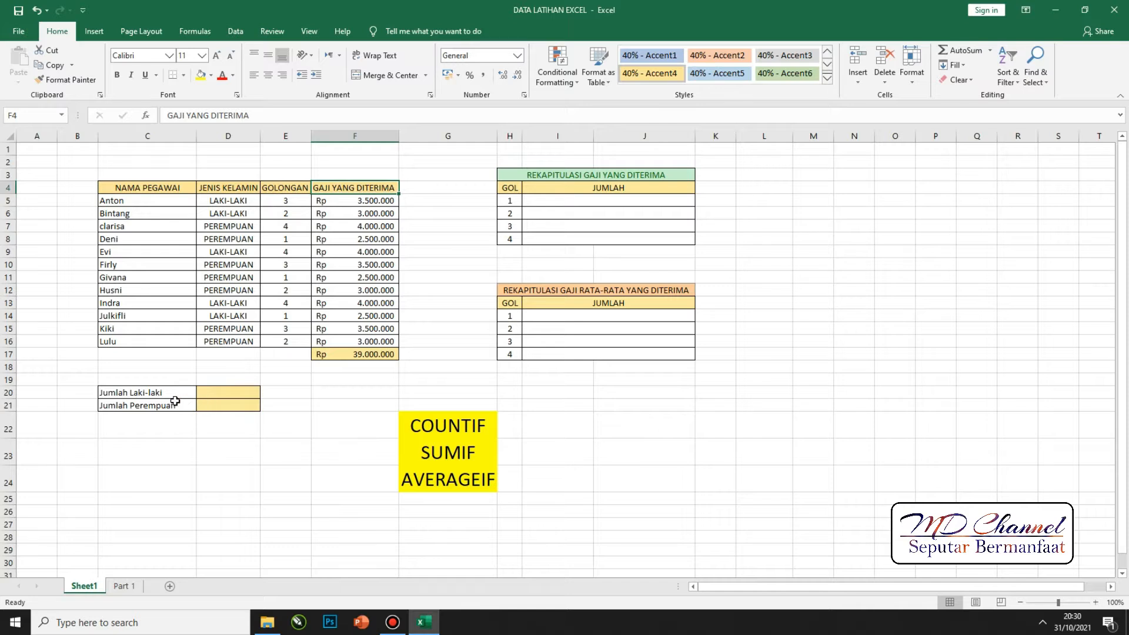
pyautogui.click(118, 394)
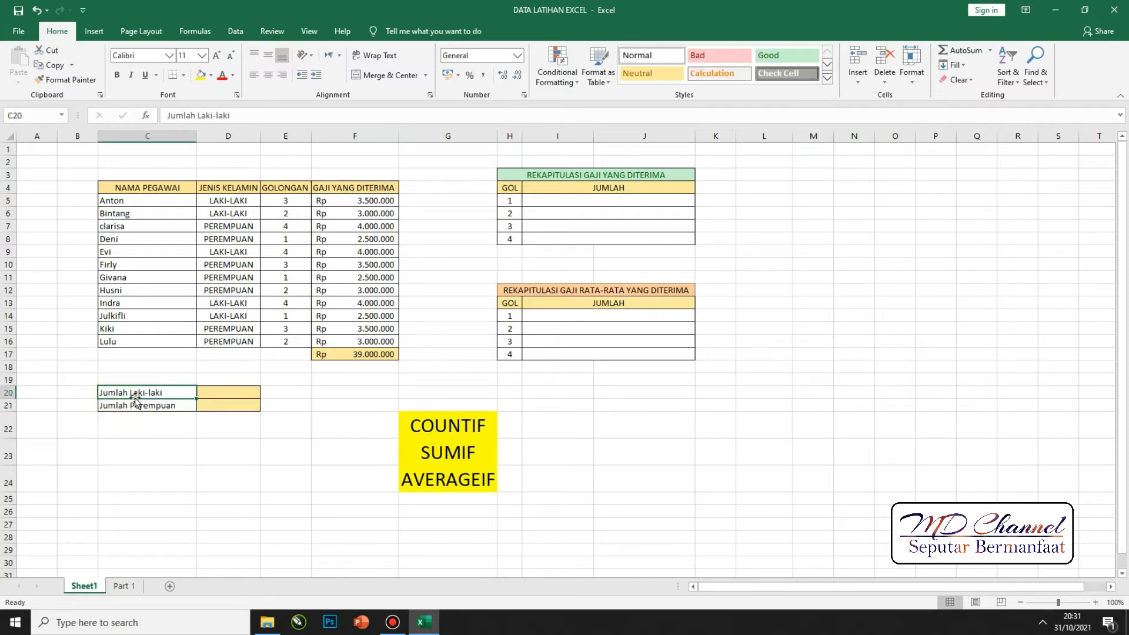
pyautogui.click(157, 405)
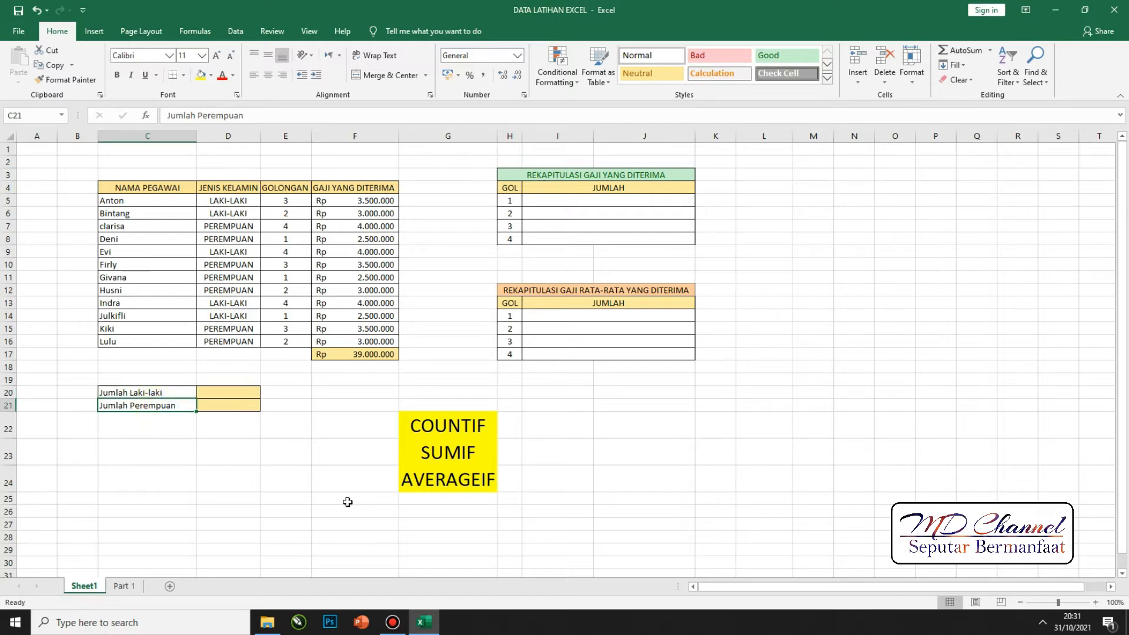
pyautogui.click(217, 393)
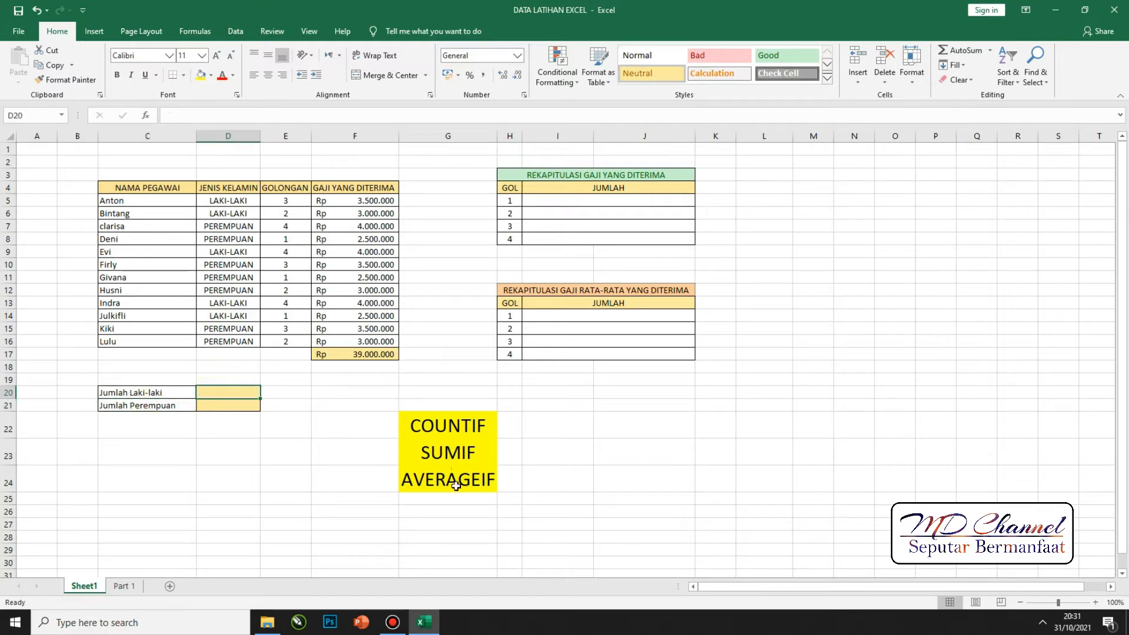
pyautogui.click(451, 421)
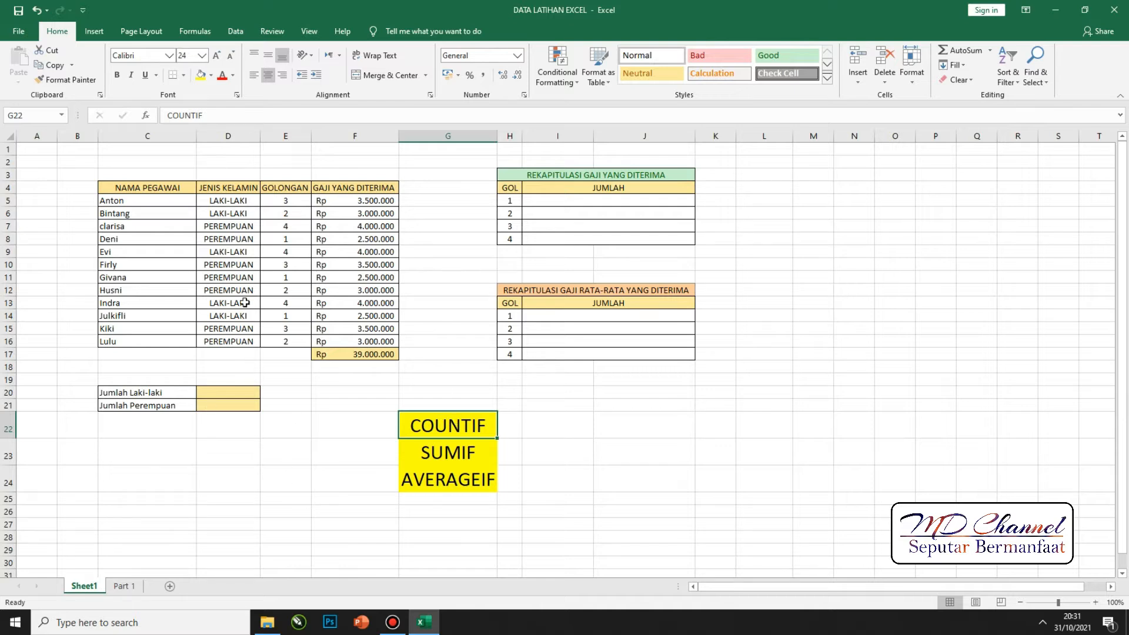
pyautogui.moveTo(230, 201); pyautogui.dragTo(228, 342)
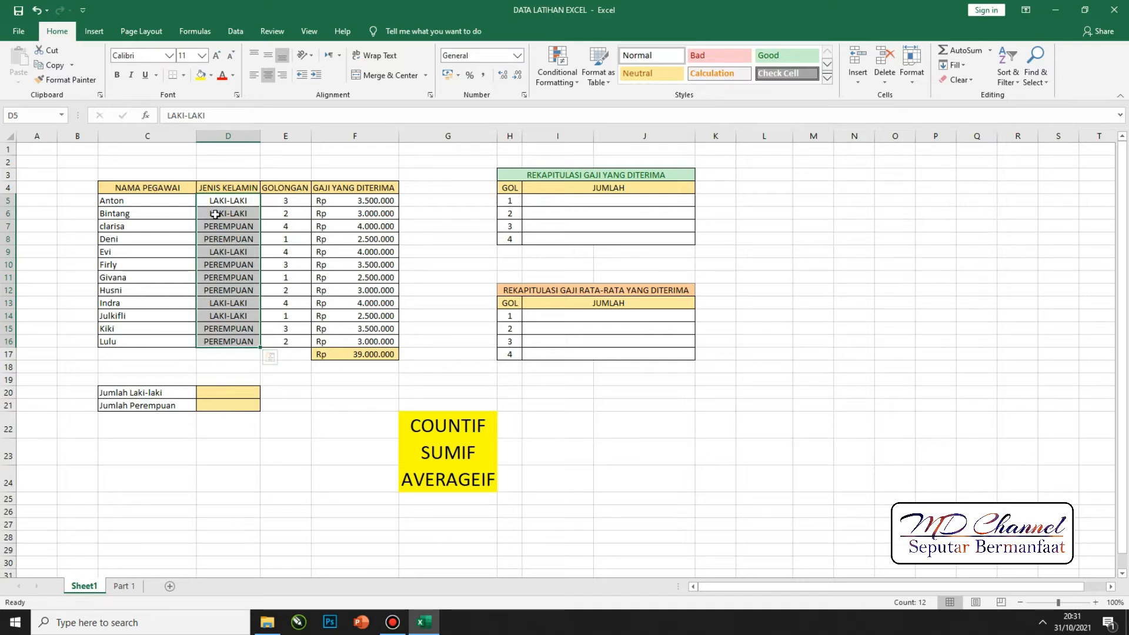
# - Enter a COUNTIF formula in the Jumlah Laki-laki cell D20 over range D5:D16 with the criterion LAKI-LAKI
pyautogui.click(212, 394)
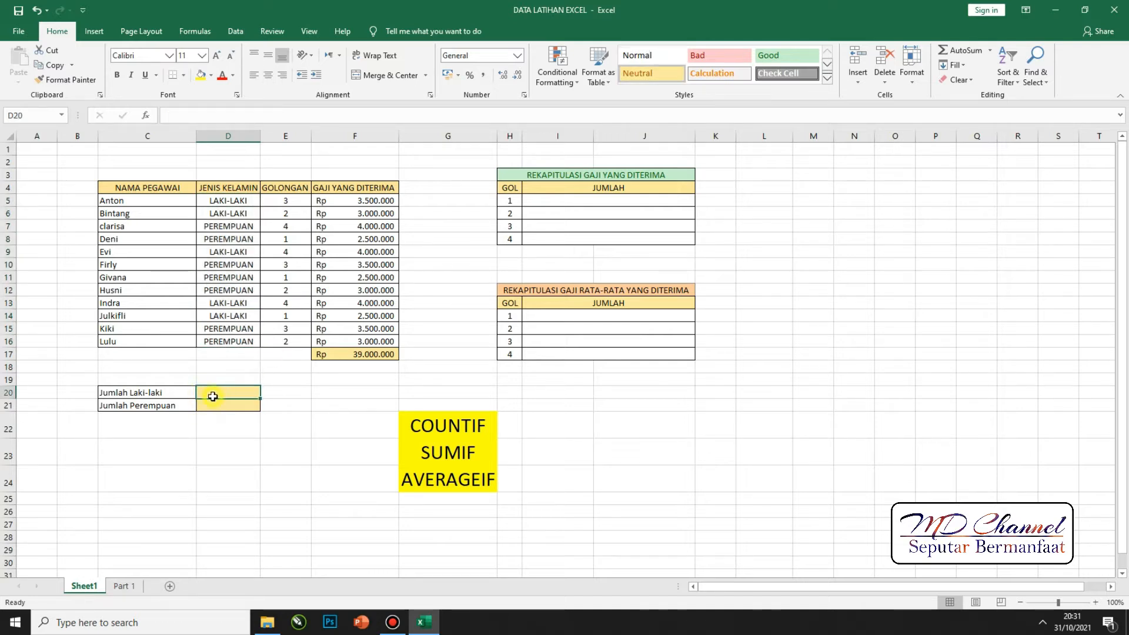
pyautogui.scroll(1, 220, 388)
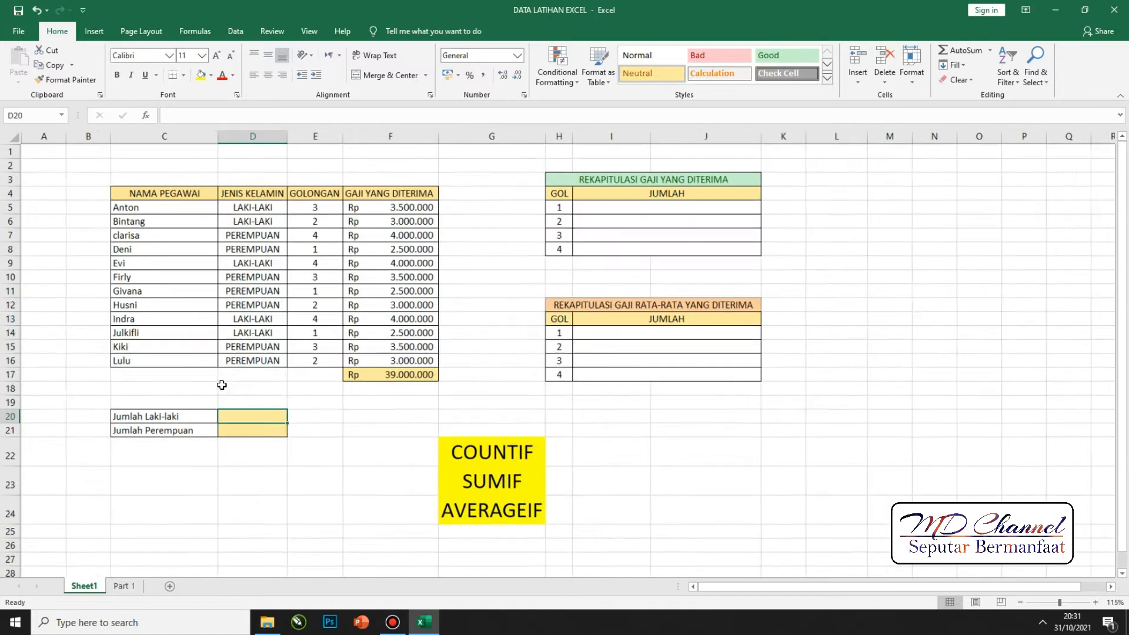
pyautogui.click(246, 435)
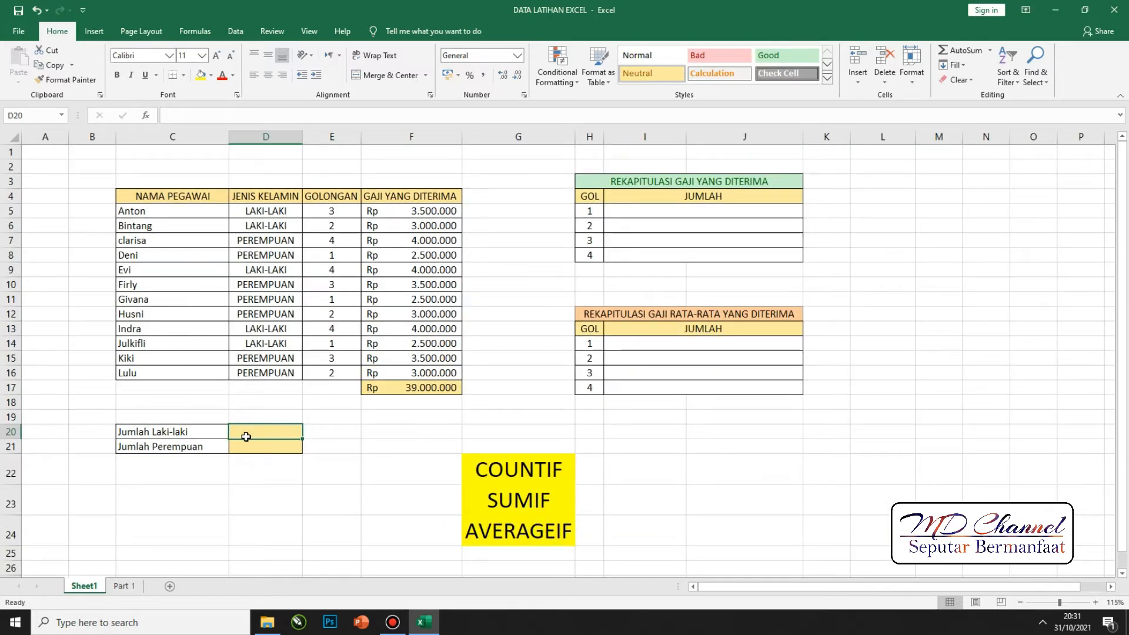
pyautogui.write('=')
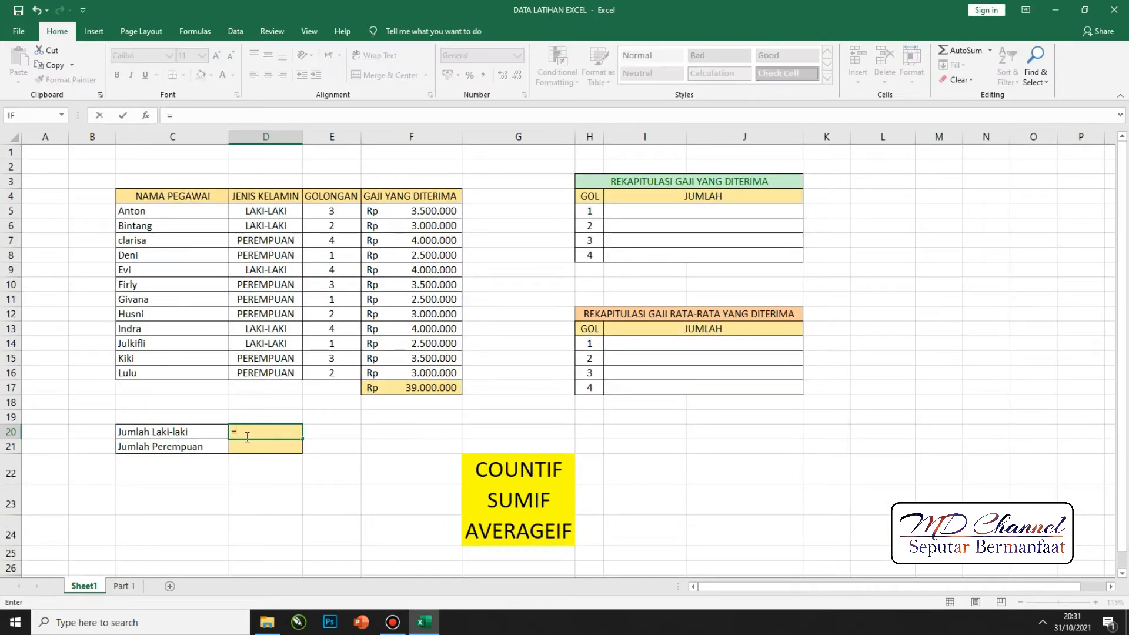
pyautogui.write('c')
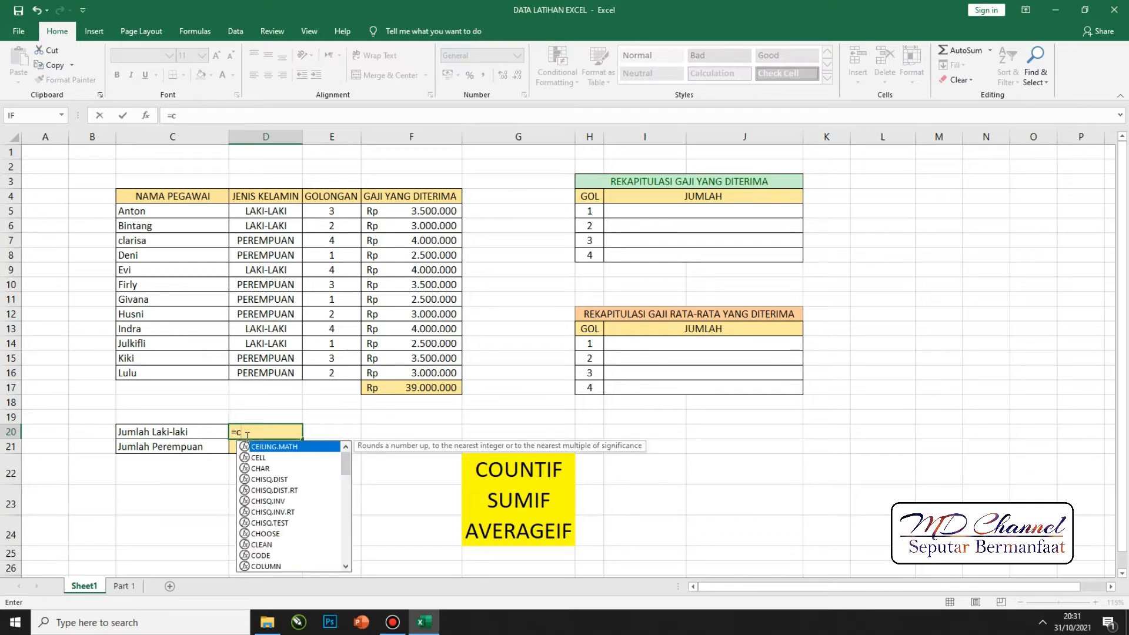
pyautogui.write('ou')
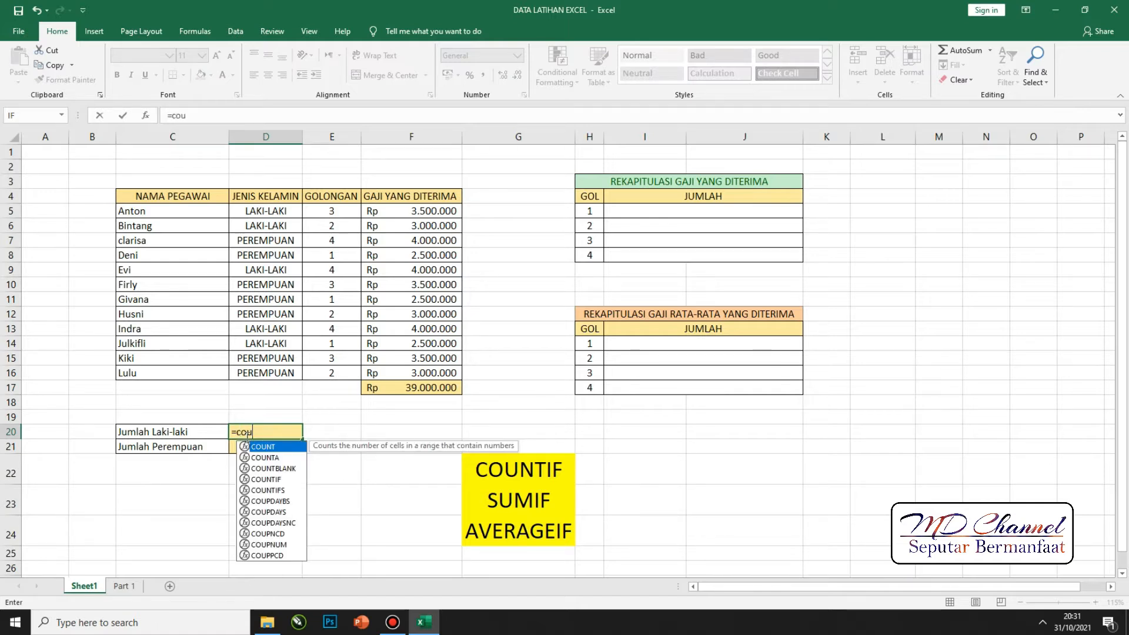
pyautogui.write('nti')
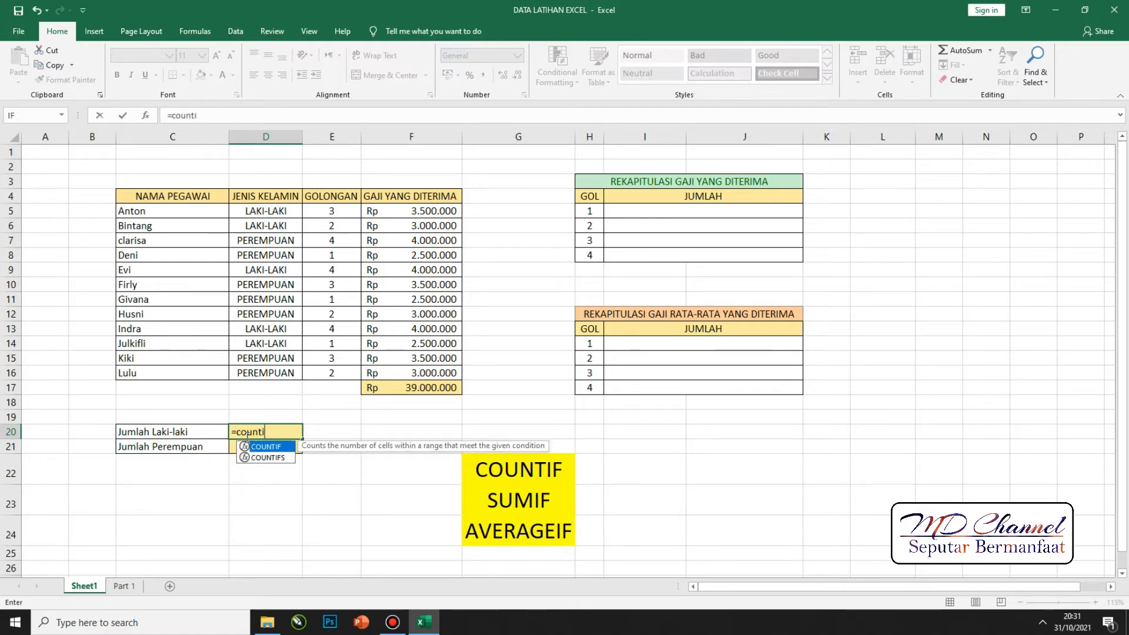
pyautogui.write('f(')
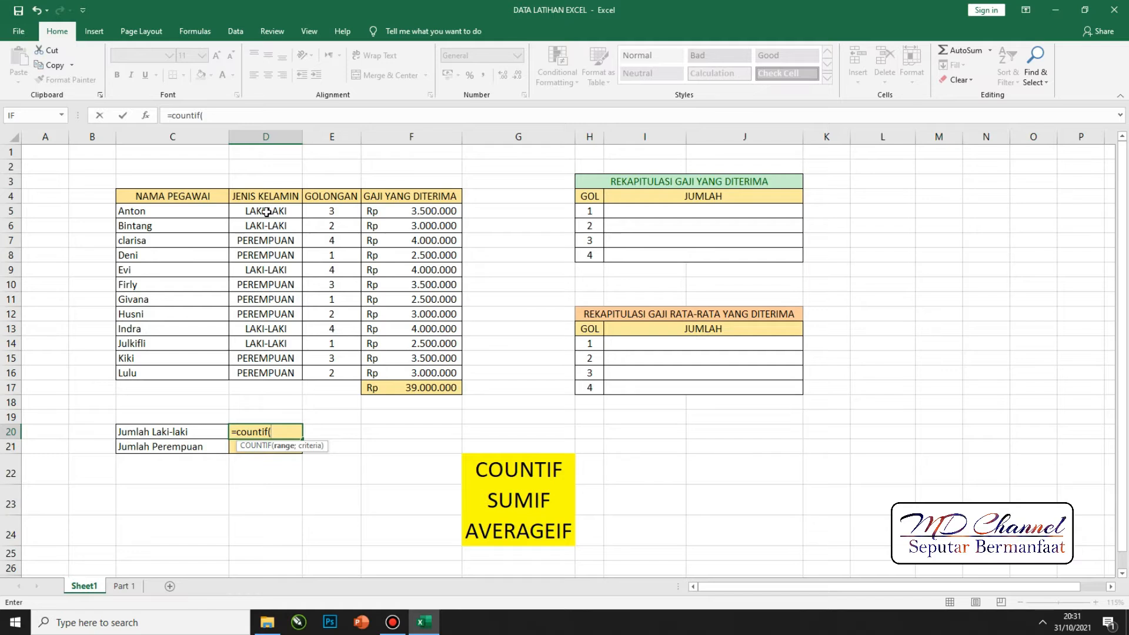
pyautogui.moveTo(266, 211); pyautogui.dragTo(255, 372)
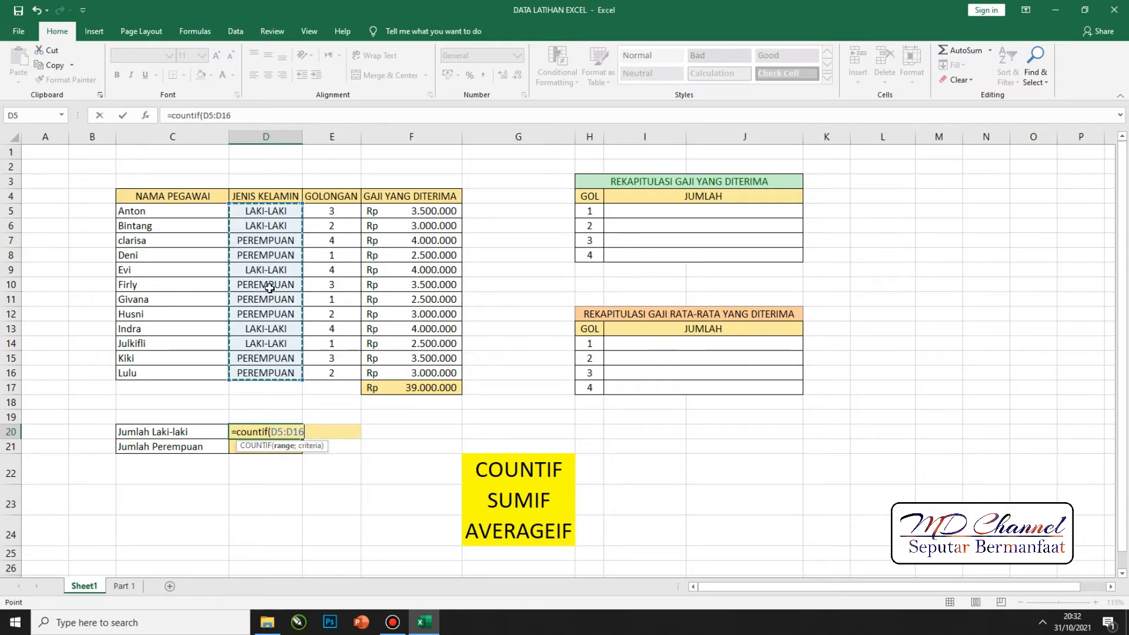
pyautogui.write(';')
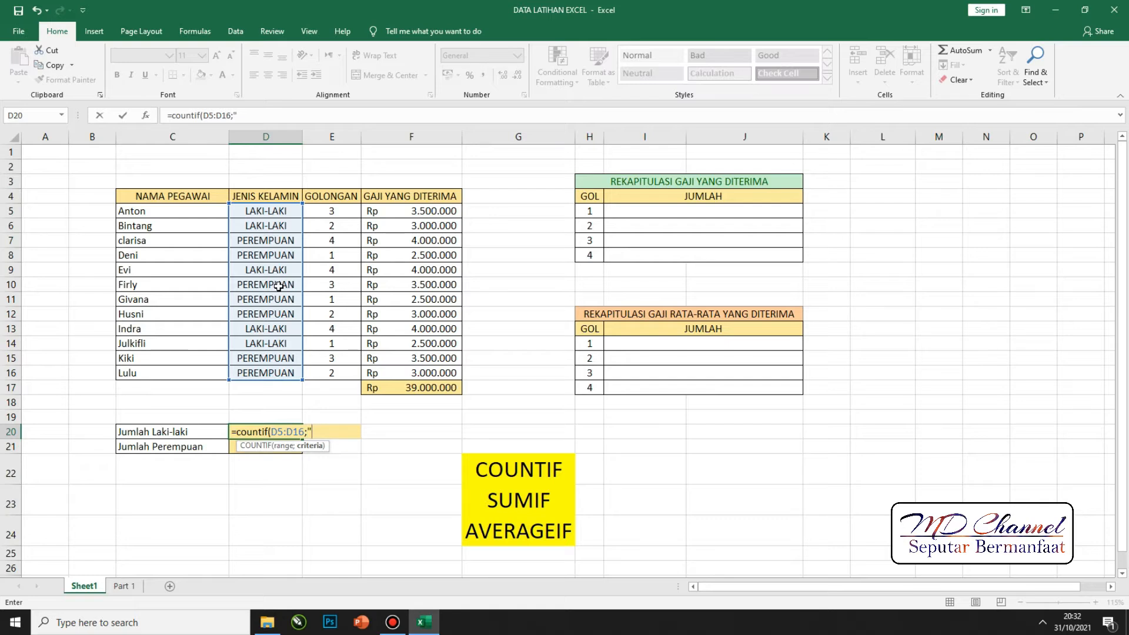
pyautogui.write('LAKI-LAKI')
pyautogui.press('Return')
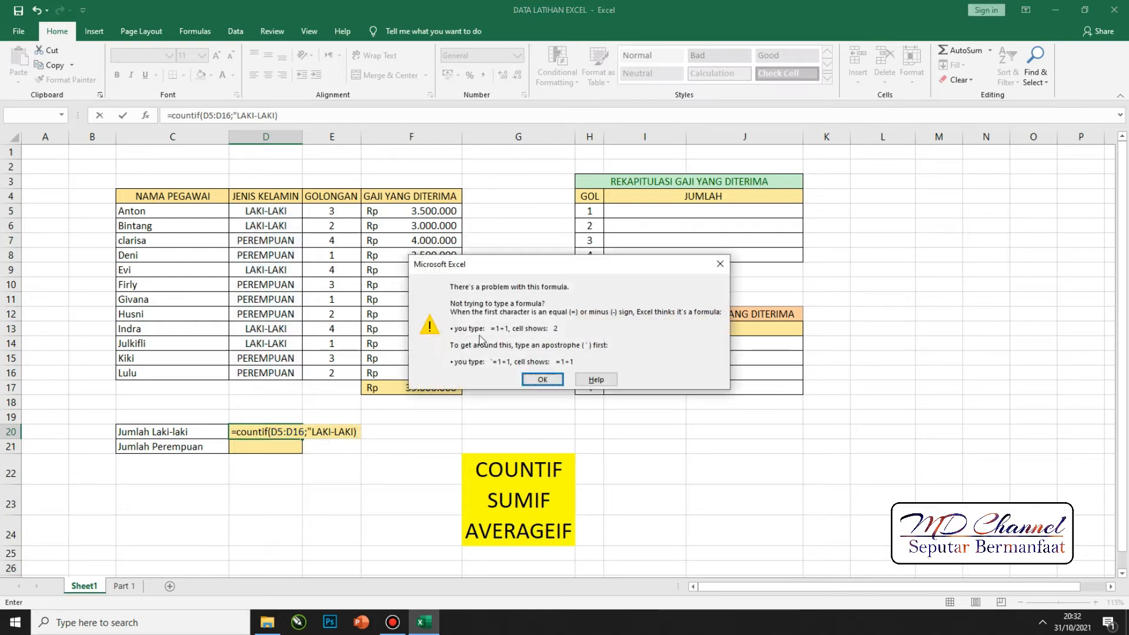
# - Correct the formula in D20 by adding the missing closing quotation mark, giving =COUNTIF(D5:D16;"LAKI-LAKI")
pyautogui.click(553, 379)
pyautogui.click(275, 116)
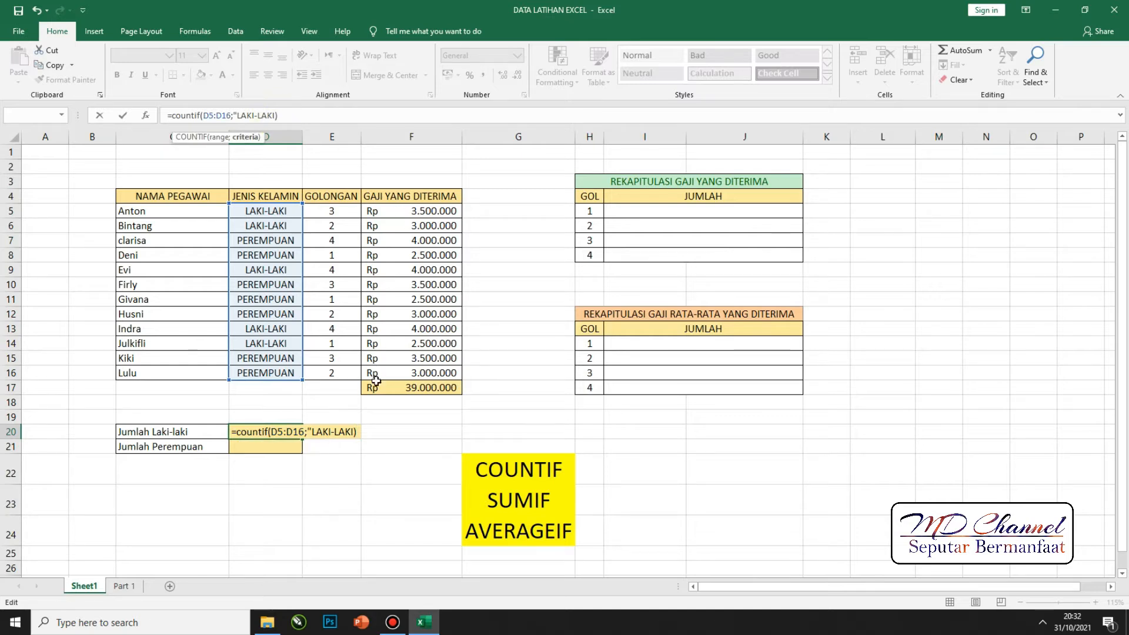
pyautogui.write('"')
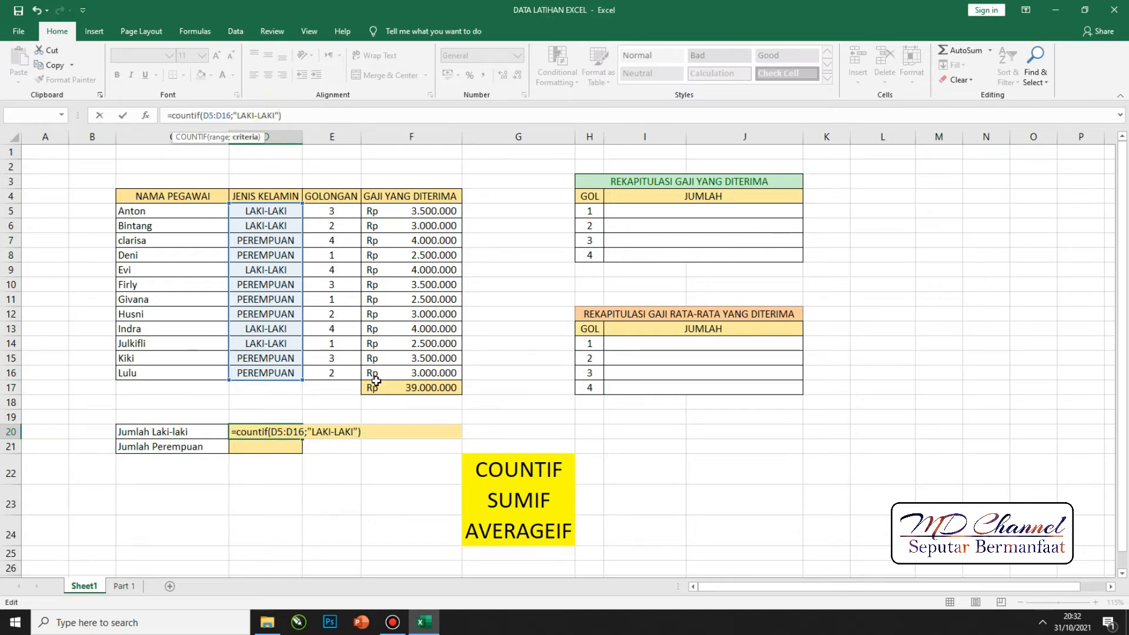
pyautogui.press('Return')
pyautogui.click(283, 432)
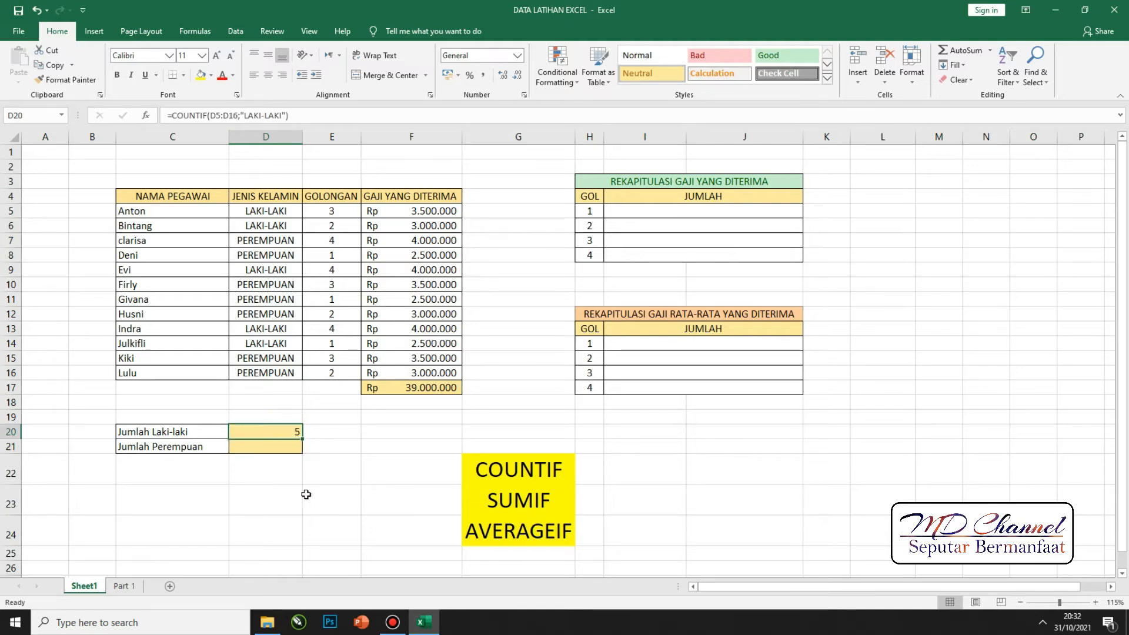
# - Copy the full COUNTIF formula text from the Jumlah Laki-laki cell D20
pyautogui.click(252, 446)
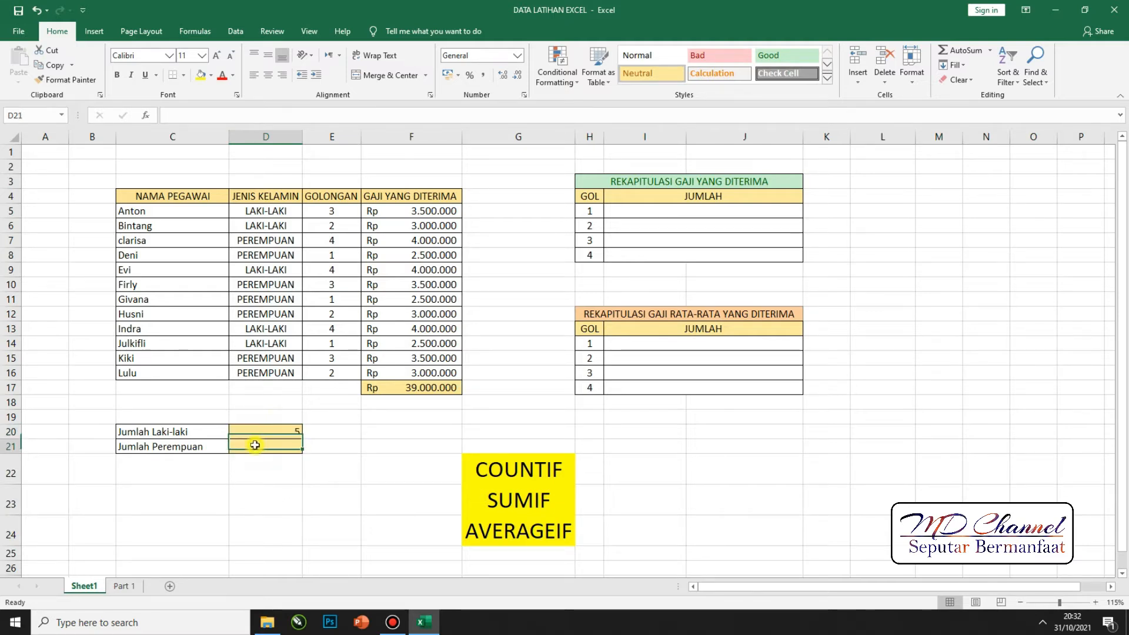
pyautogui.click(268, 431)
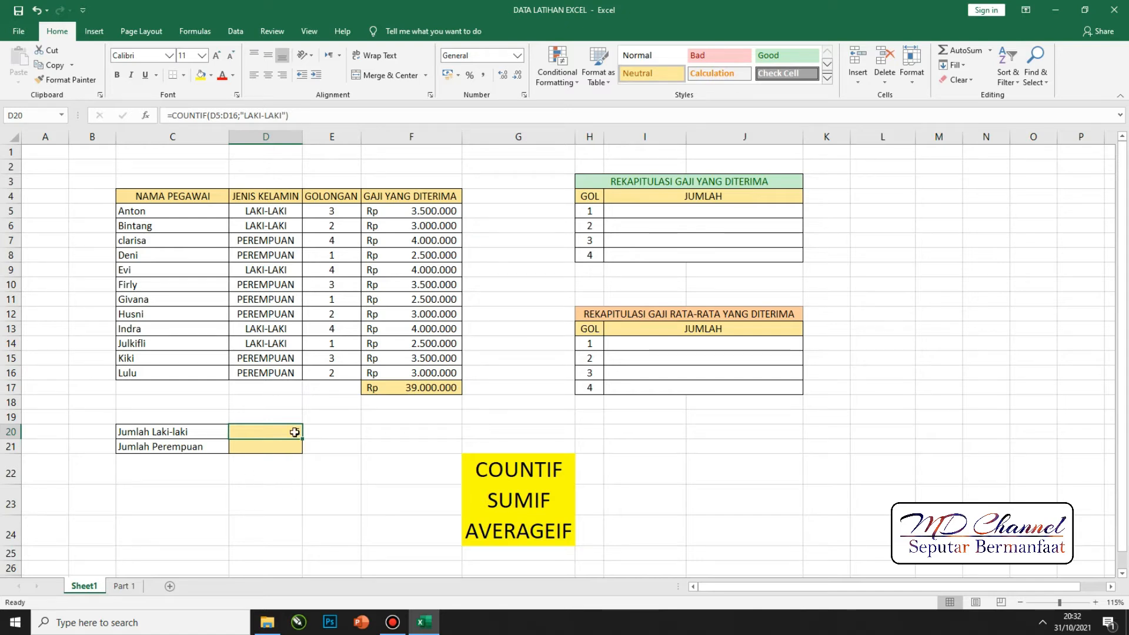
pyautogui.click(275, 438)
pyautogui.click(306, 114)
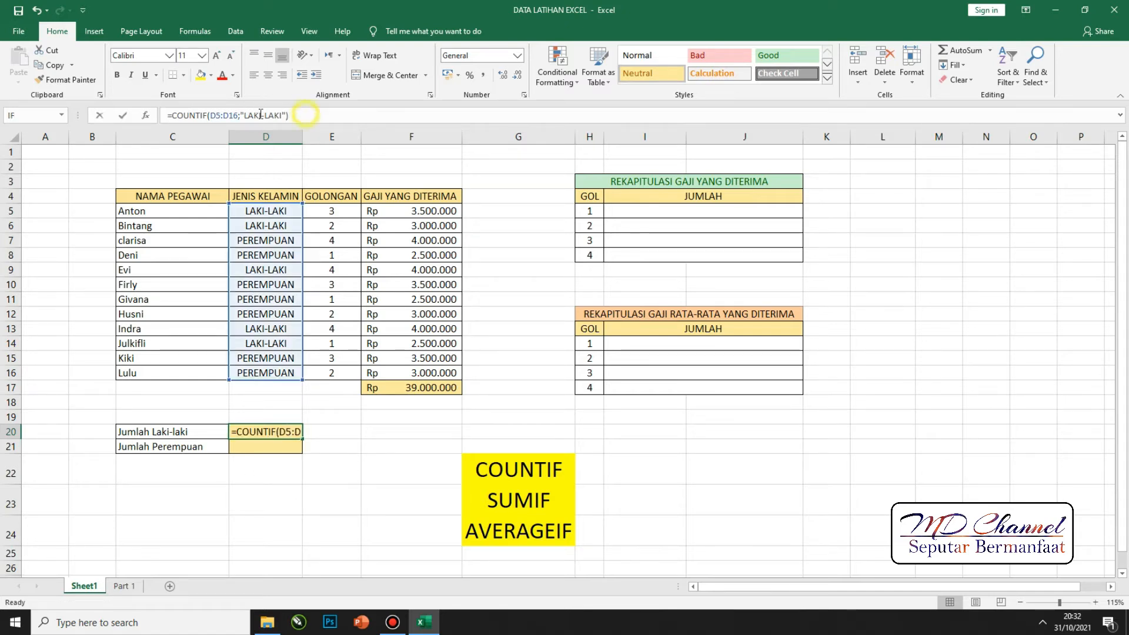
pyautogui.moveTo(305, 114); pyautogui.dragTo(169, 113)
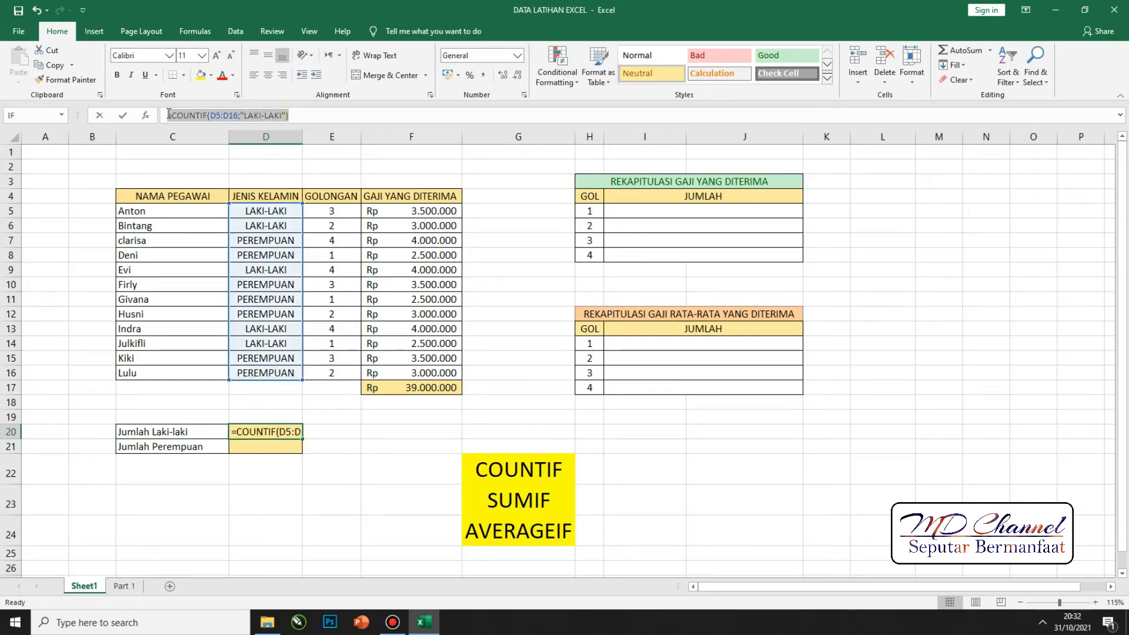
pyautogui.rightClick(260, 118)
pyautogui.click(294, 141)
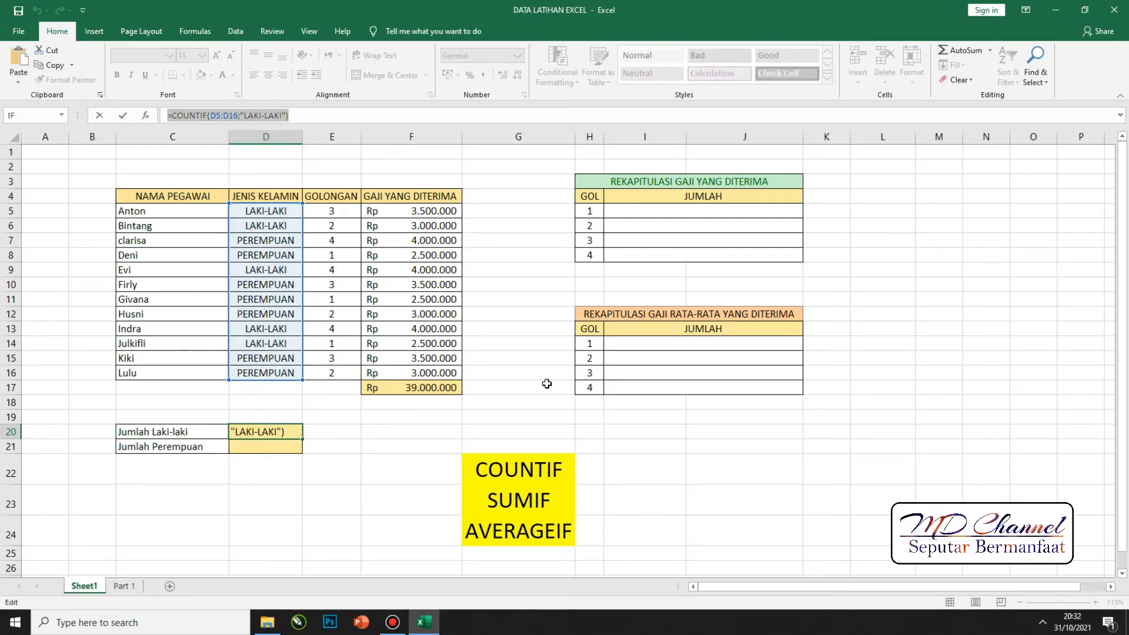
pyautogui.press('Return')
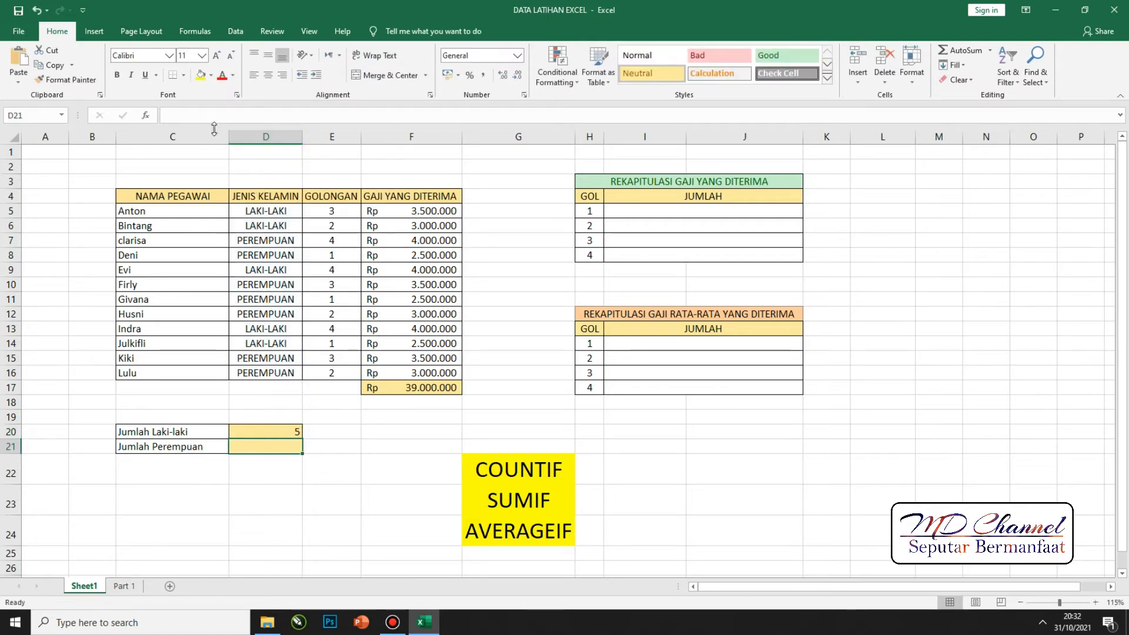
# - Paste the copied COUNTIF formula into the Jumlah Perempuan cell D21 and change its criterion to PEREMPUAN
pyautogui.rightClick(194, 120)
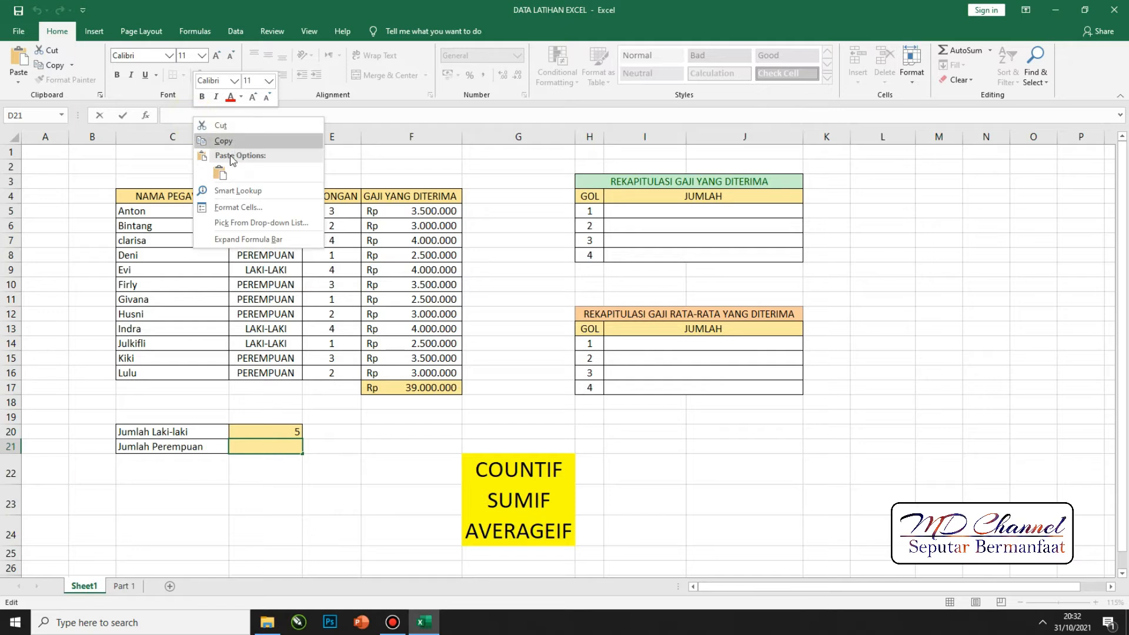
pyautogui.click(220, 173)
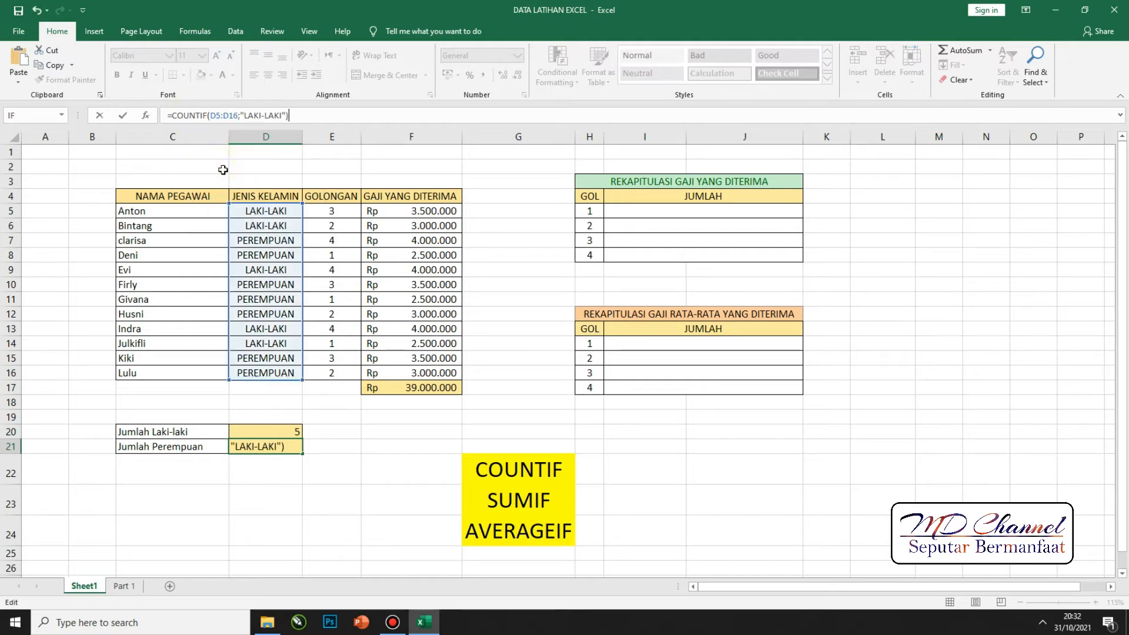
pyautogui.click(269, 448)
pyautogui.click(365, 448)
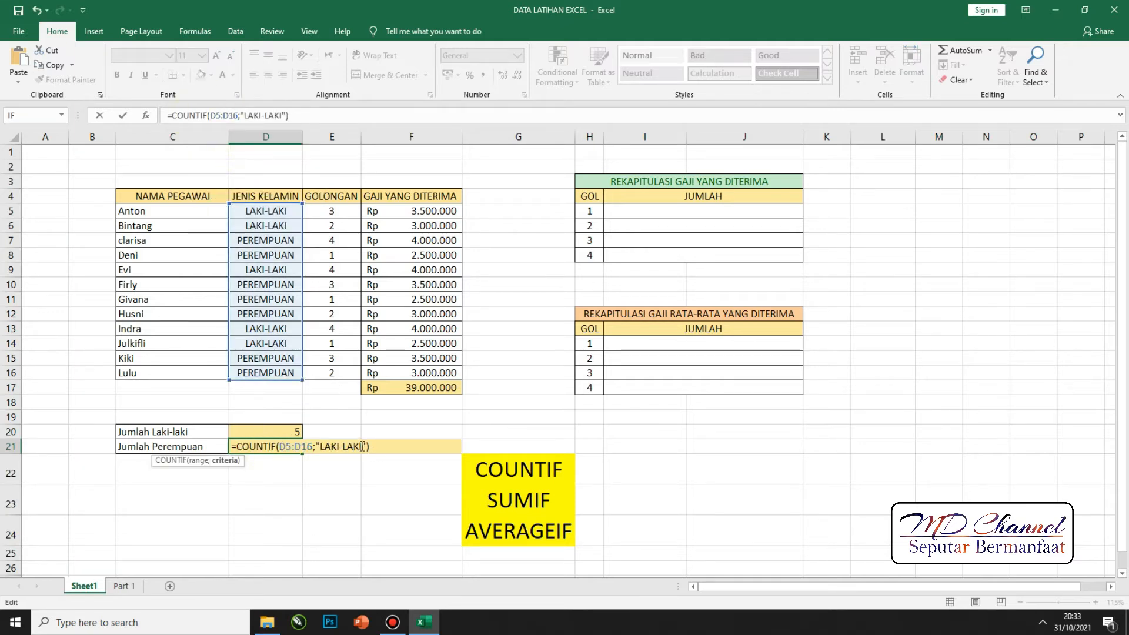
pyautogui.moveTo(362, 446); pyautogui.dragTo(319, 446)
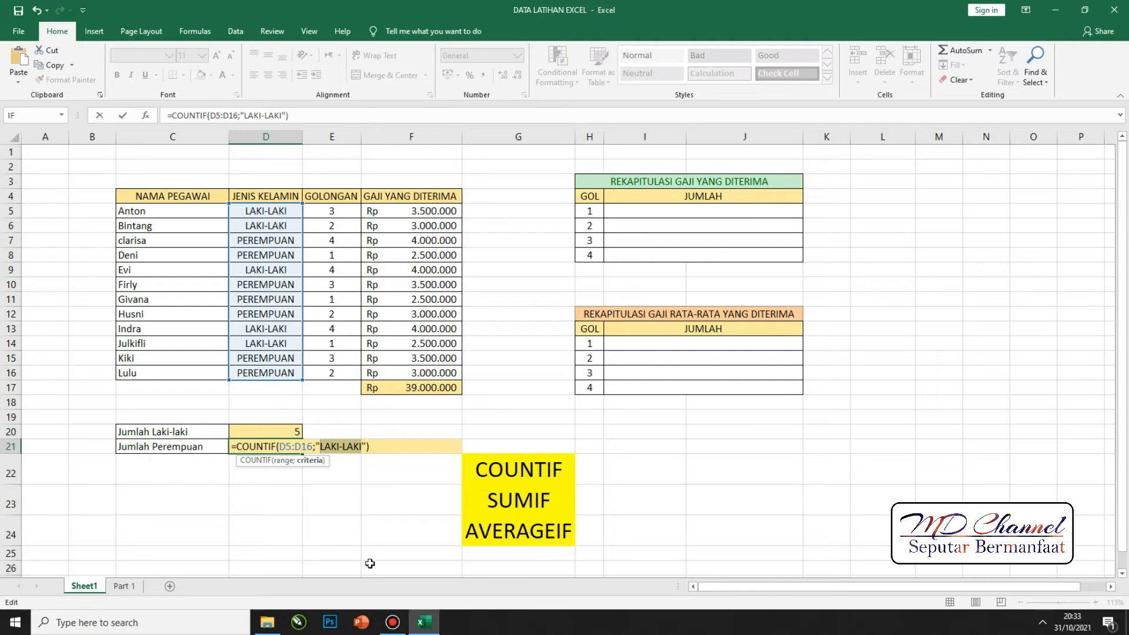
pyautogui.write('E')
pyautogui.write('REMPUA')
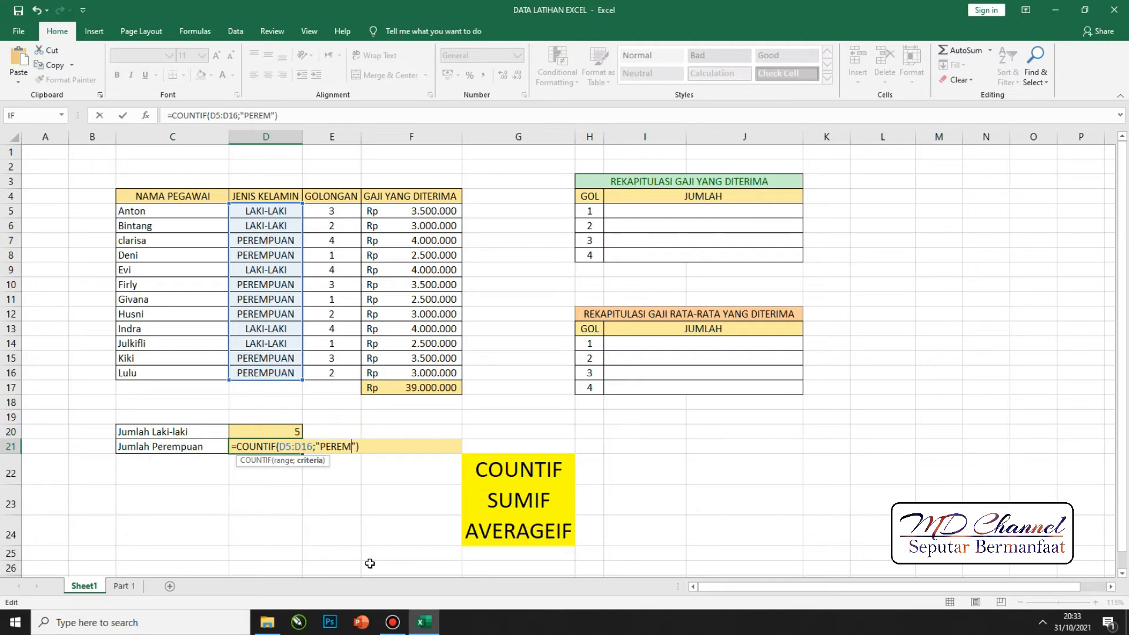
pyautogui.write('N')
pyautogui.press('Return')
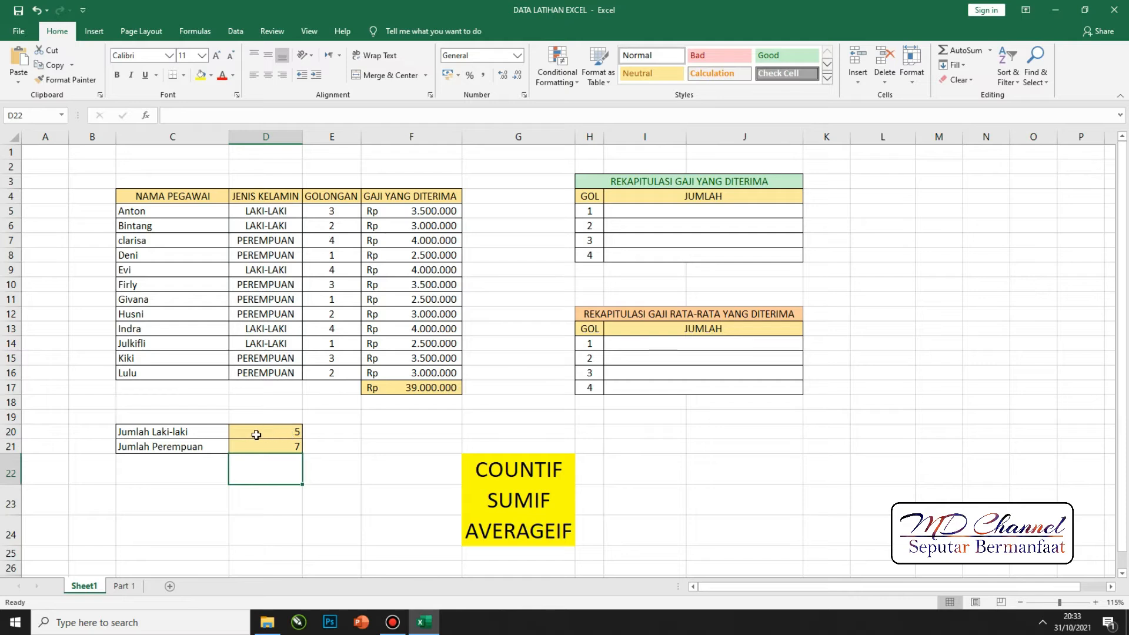
# - Check the Jumlah Laki-laki and Jumlah Perempuan results against the individual entries in the Jenis Kelamin column
pyautogui.click(293, 433)
pyautogui.click(269, 453)
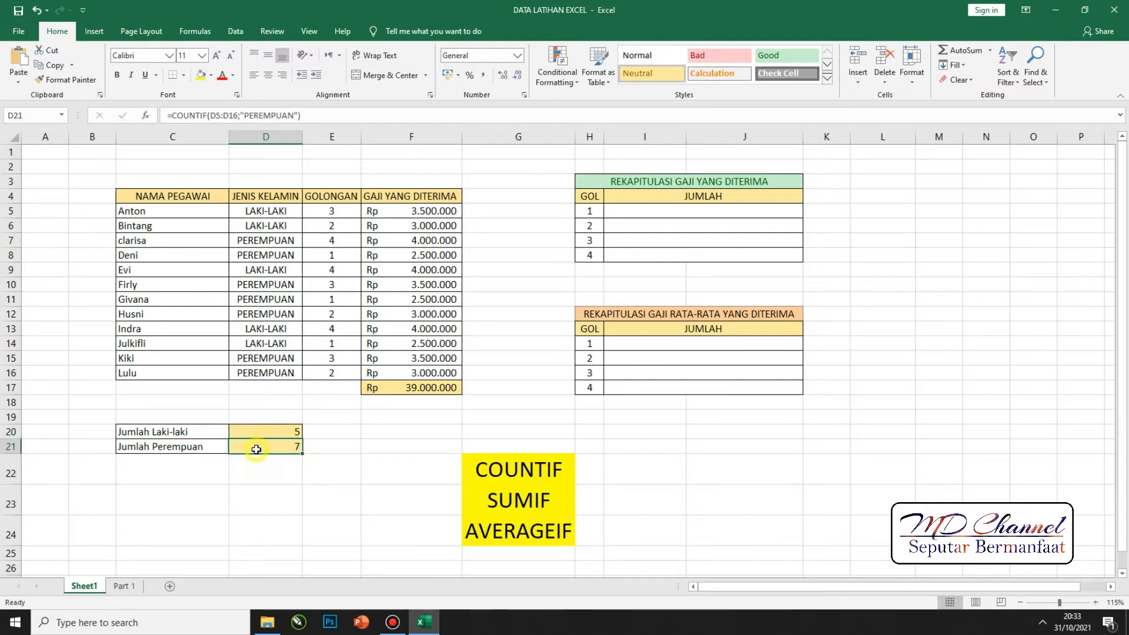
pyautogui.click(265, 213)
pyautogui.click(266, 227)
pyautogui.click(266, 270)
pyautogui.click(266, 332)
pyautogui.click(265, 345)
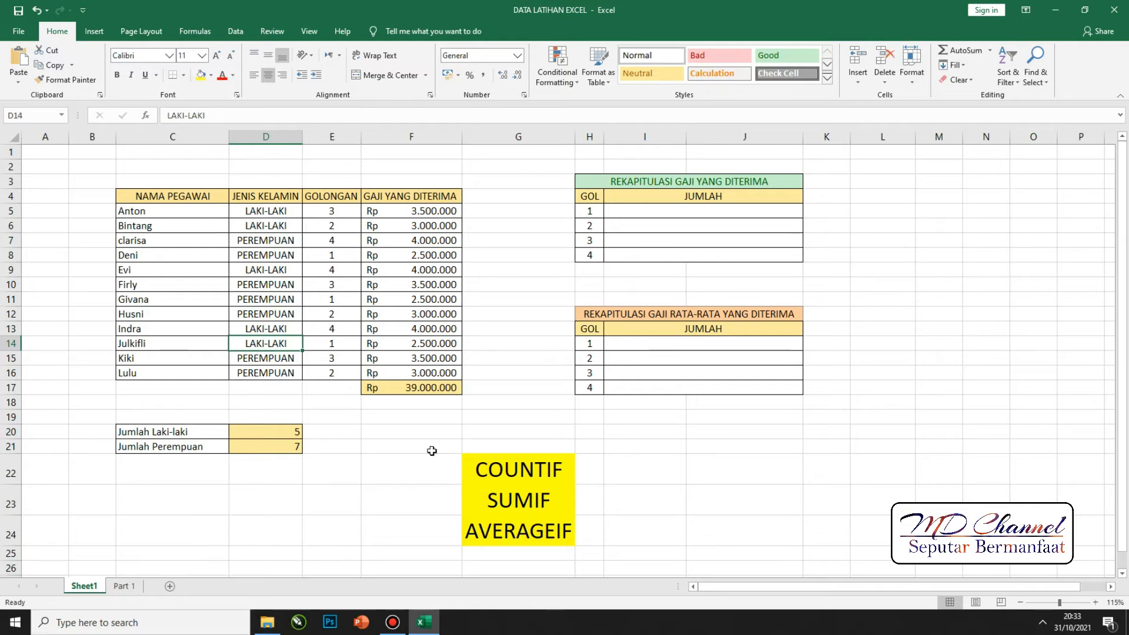
pyautogui.moveTo(267, 227); pyautogui.dragTo(265, 289)
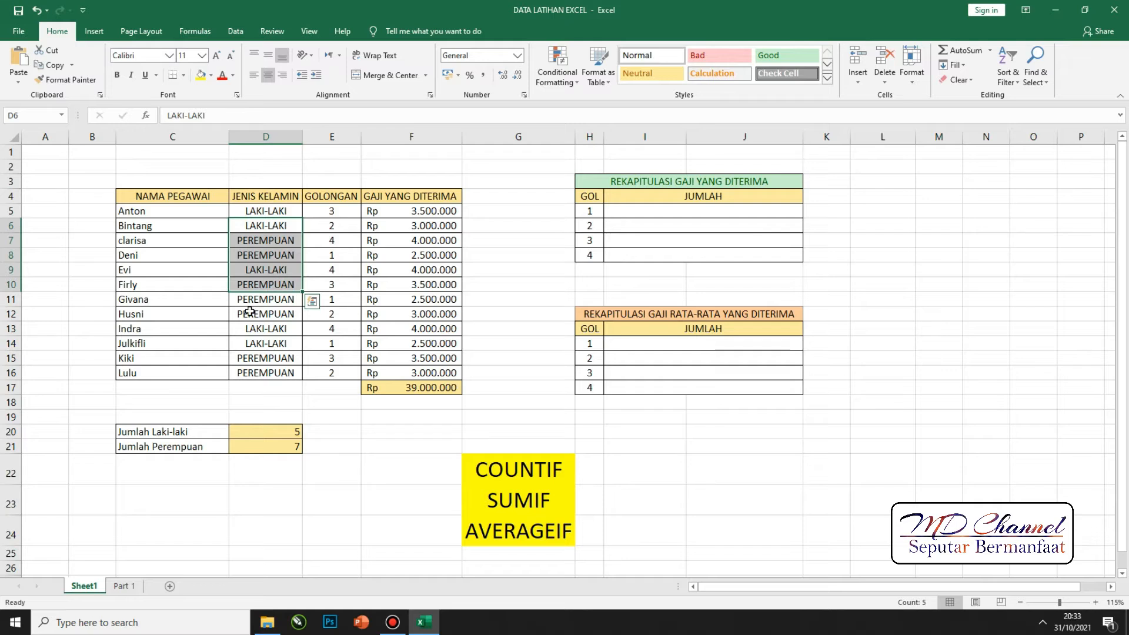
pyautogui.click(380, 485)
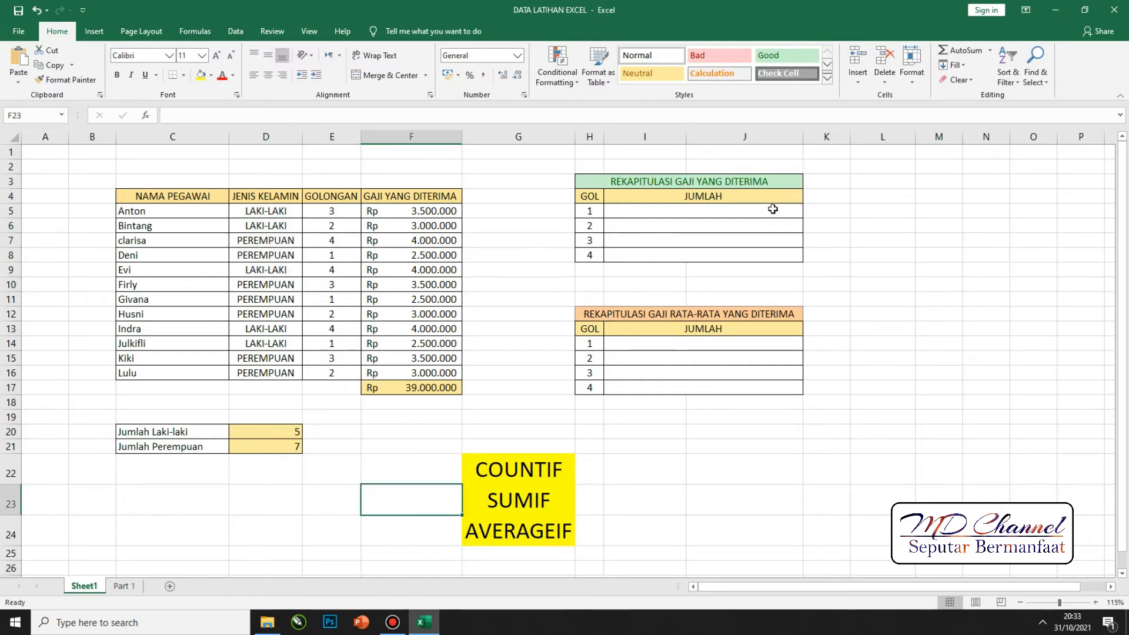
# - Examine the GOL 1 to 4 rows of the Rekapitulasi Gaji yang Diterima table and the SUMIF function name listed below
pyautogui.click(590, 214)
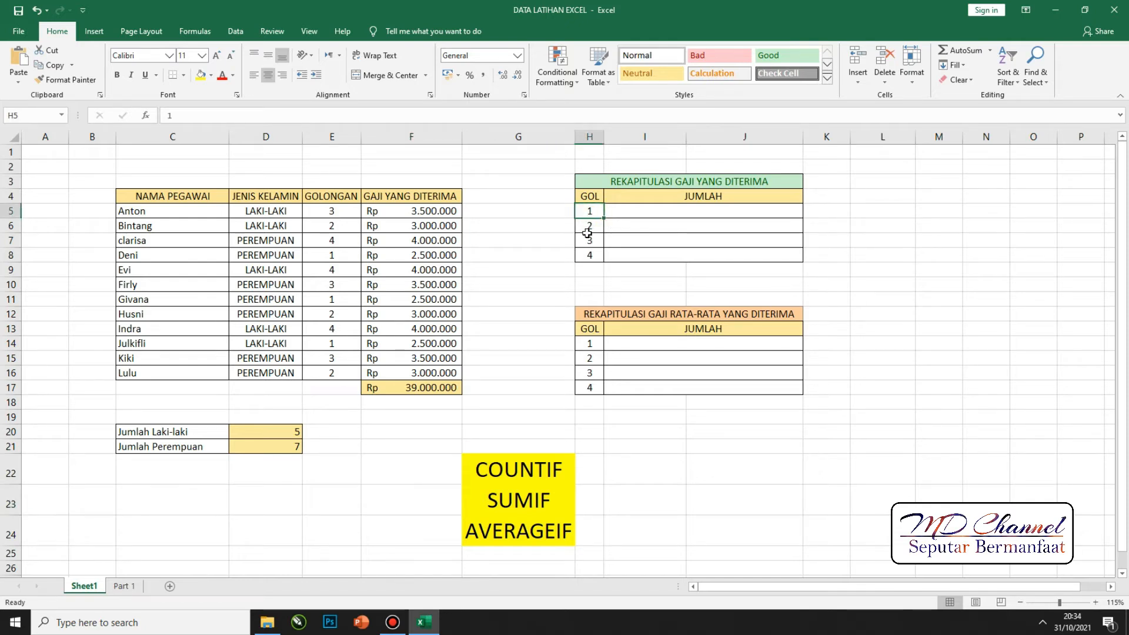
pyautogui.click(586, 229)
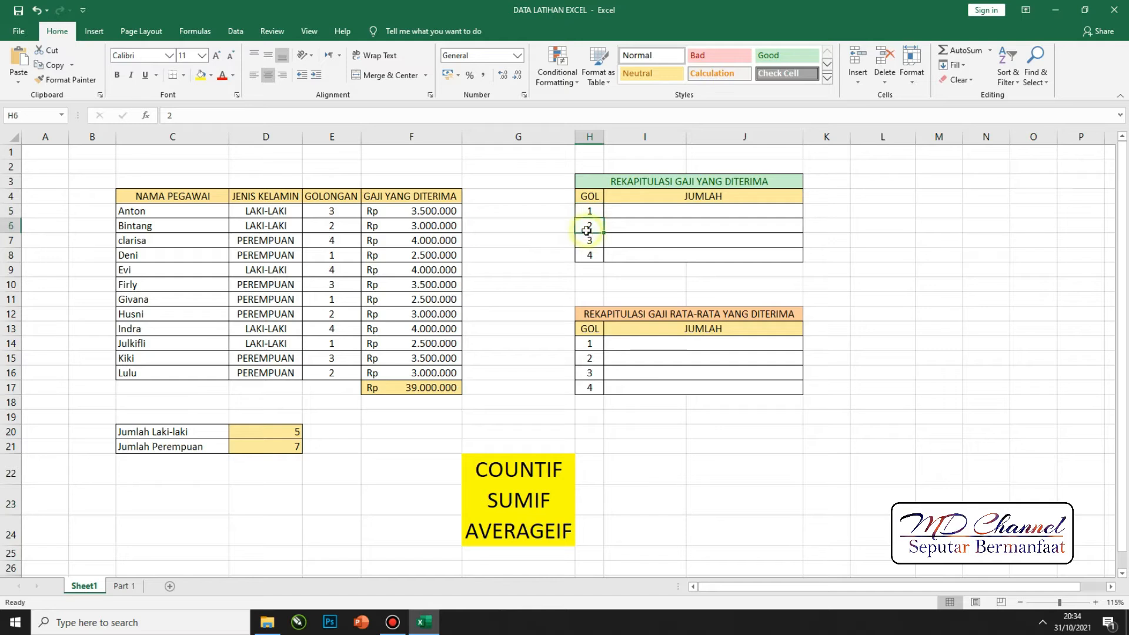
pyautogui.click(587, 242)
pyautogui.click(592, 259)
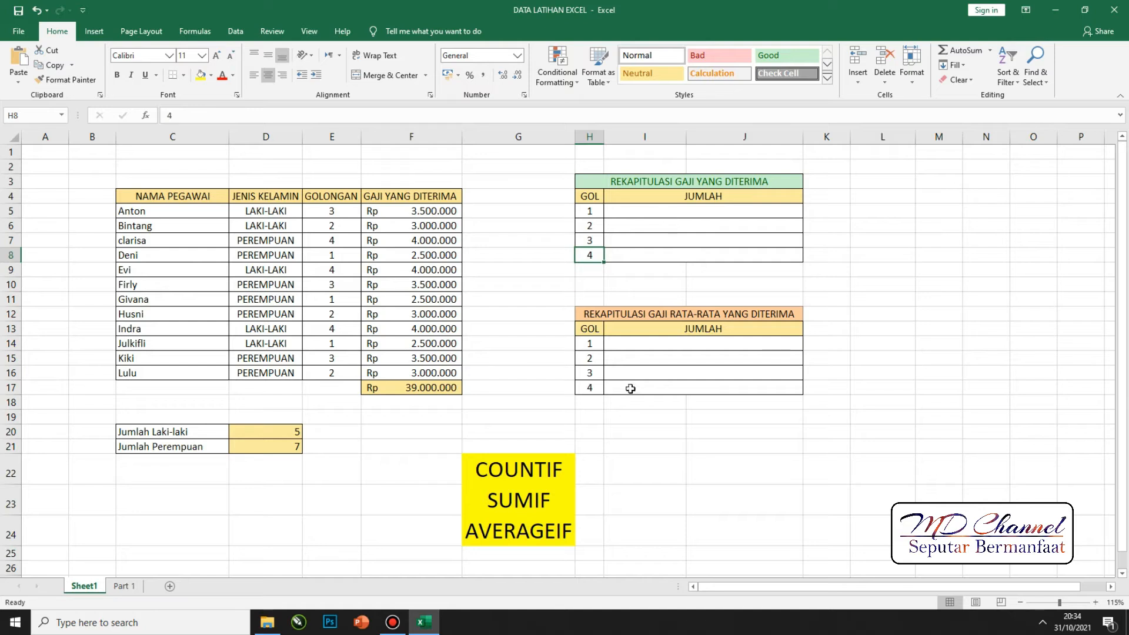
pyautogui.click(574, 492)
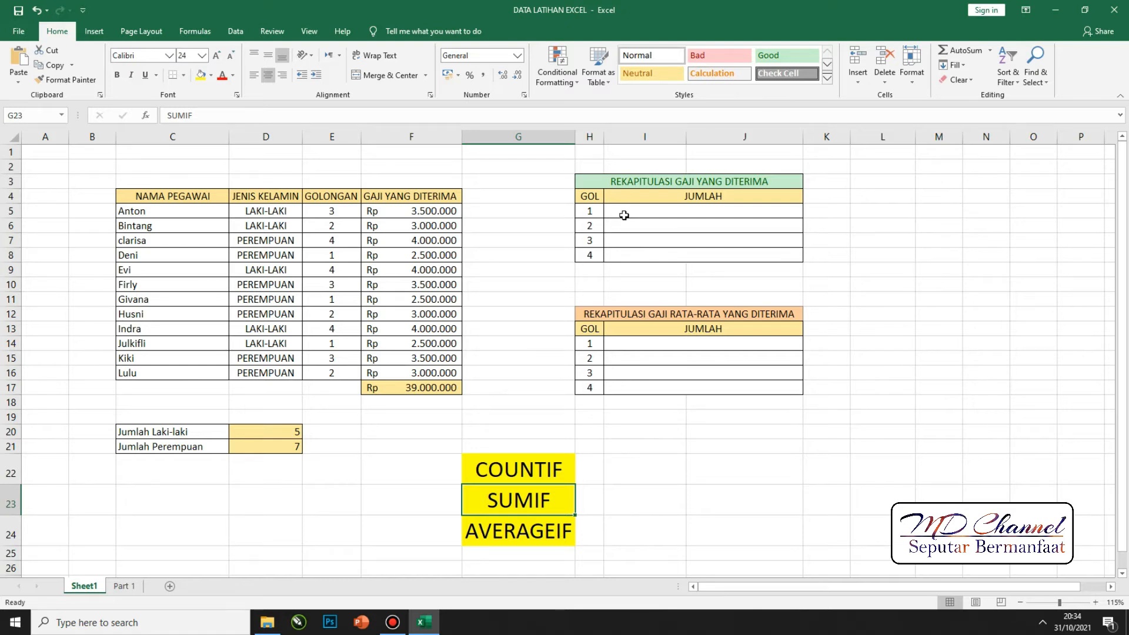
pyautogui.click(591, 212)
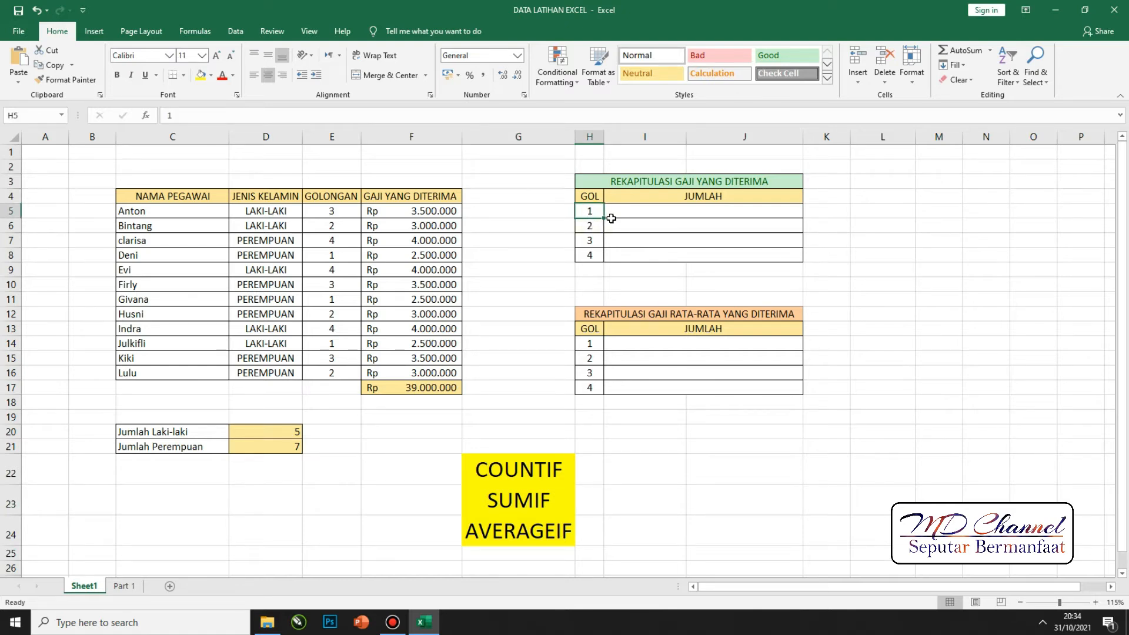
pyautogui.click(588, 214)
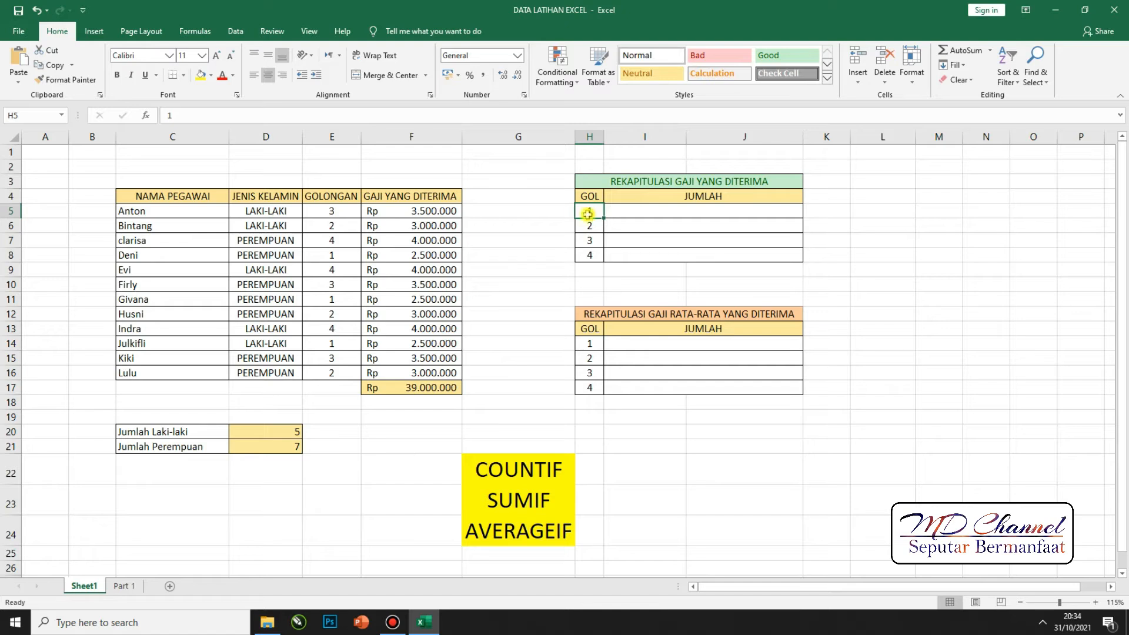
# - Enter =SUMIF(E5:E16;H5;F5:F16) in the GOL 1 Jumlah cell I5 of the Rekapitulasi Gaji yang Diterima table
pyautogui.click(632, 214)
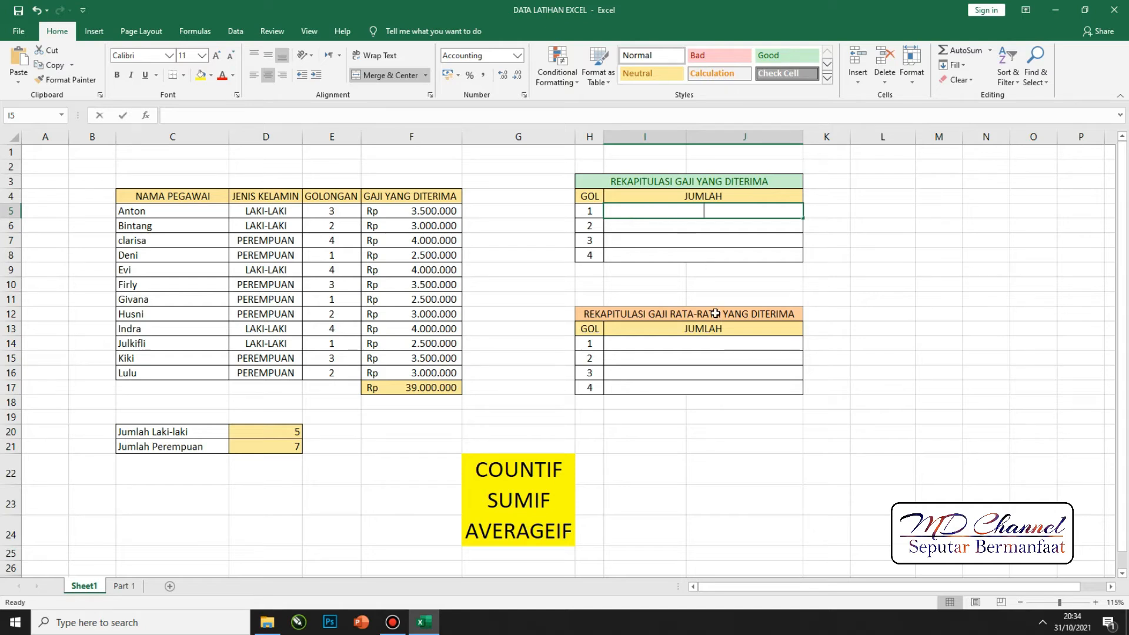
pyautogui.write('=')
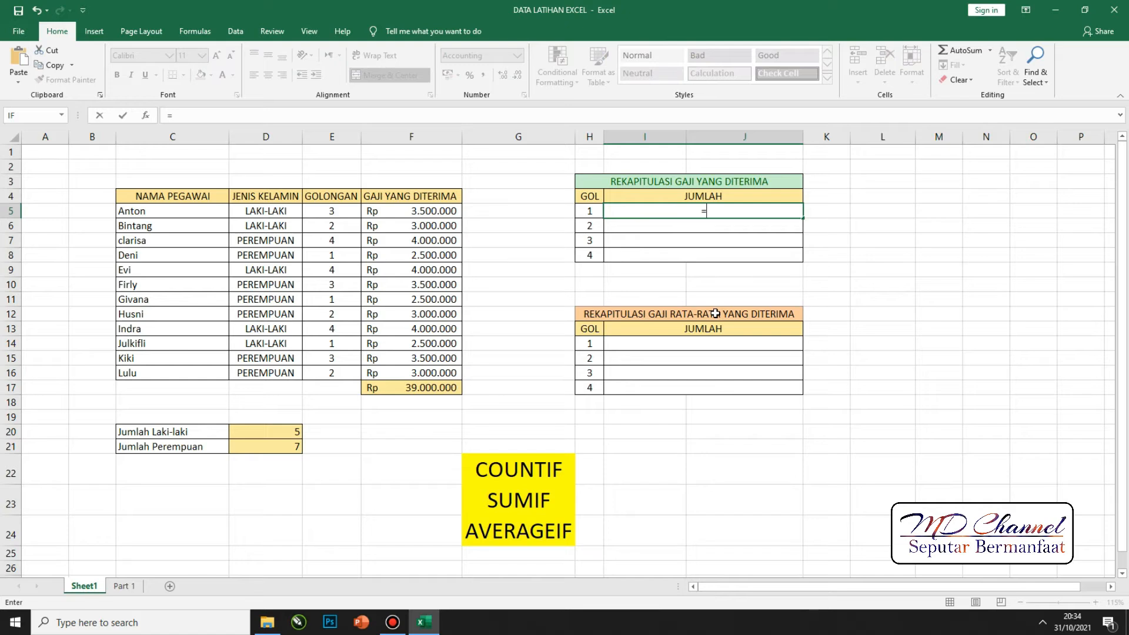
pyautogui.write('SUM')
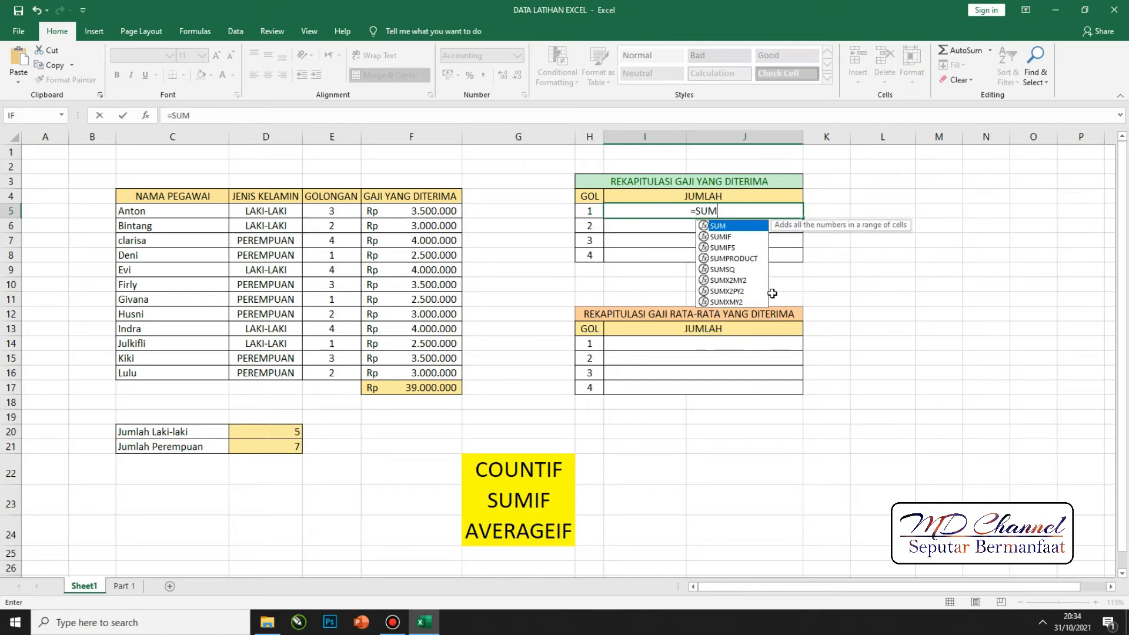
pyautogui.doubleClick(728, 237)
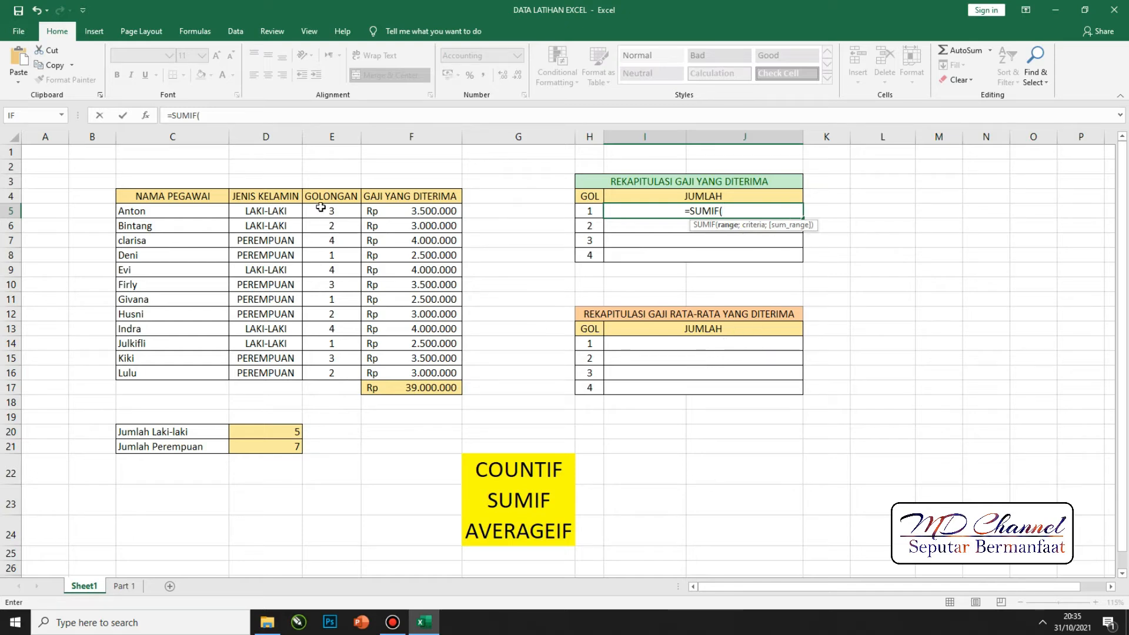
pyautogui.moveTo(322, 210); pyautogui.dragTo(327, 379)
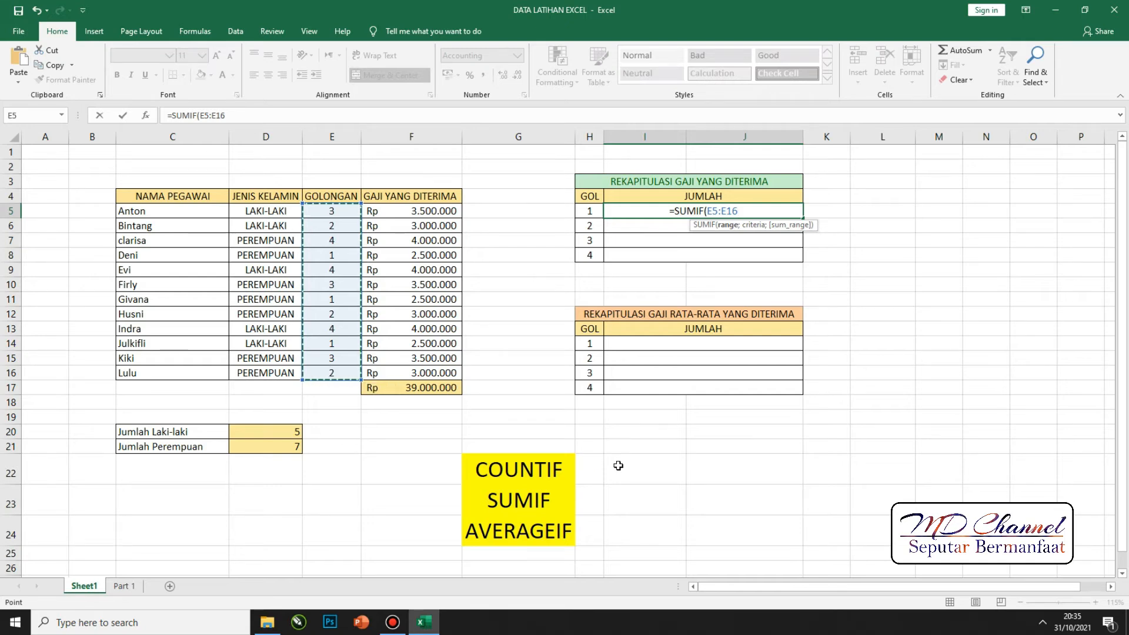
pyautogui.write(';')
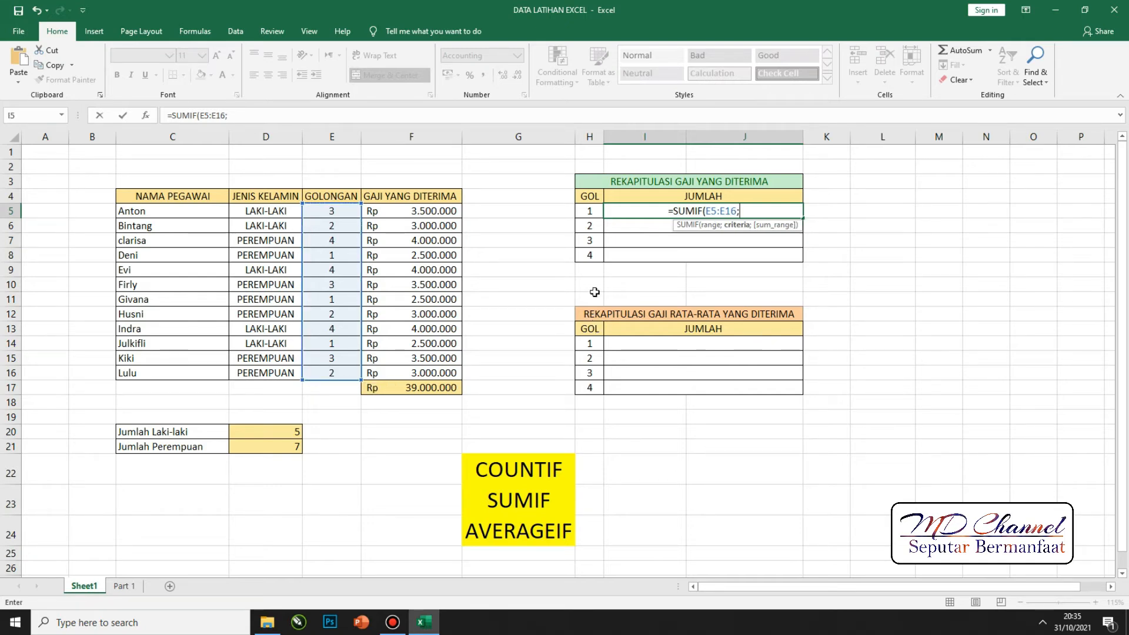
pyautogui.click(582, 211)
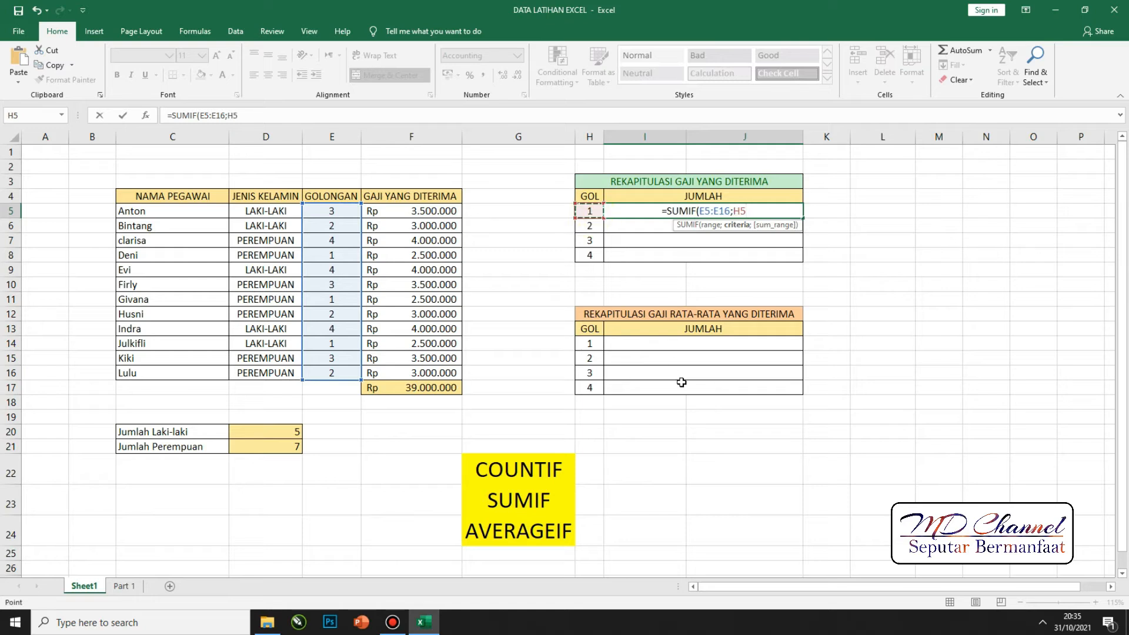
pyautogui.write(';')
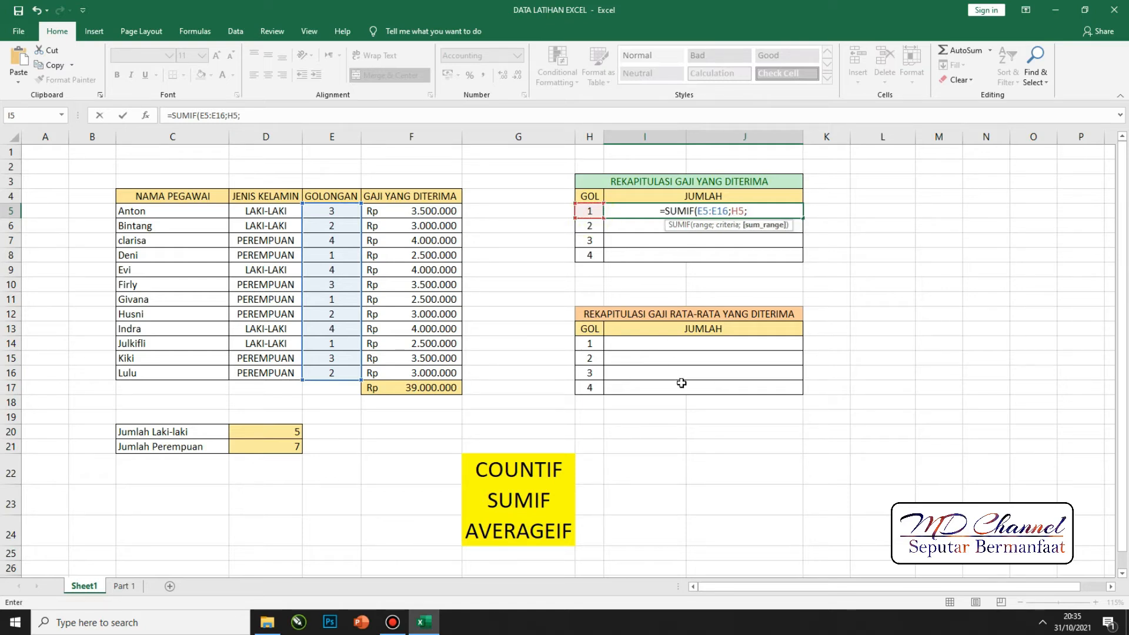
pyautogui.moveTo(432, 212); pyautogui.dragTo(431, 374)
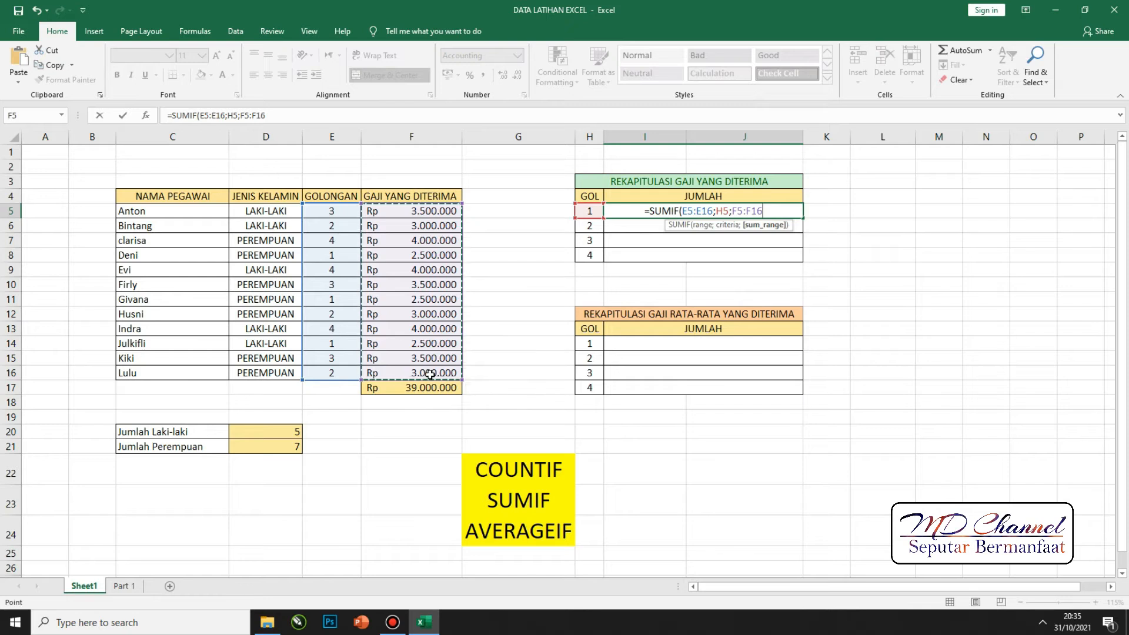
pyautogui.write(')')
pyautogui.press('Return')
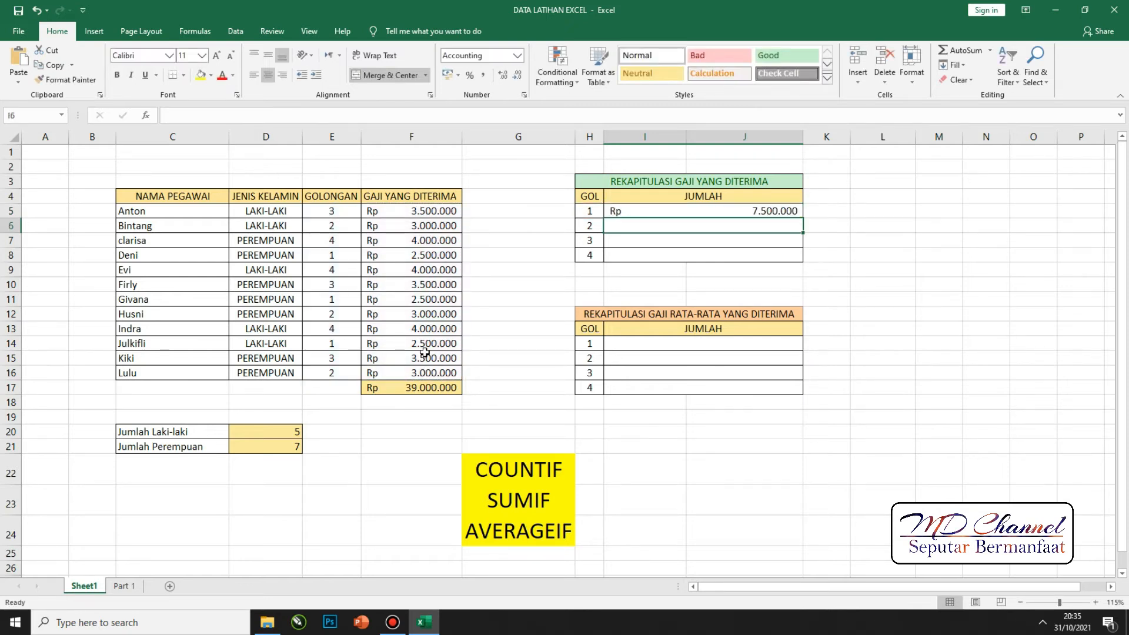
# - Try filling the SUMIF formula from I5 down through the GOL 2 to 4 rows, and clear the filled cells I6:I8
pyautogui.click(644, 215)
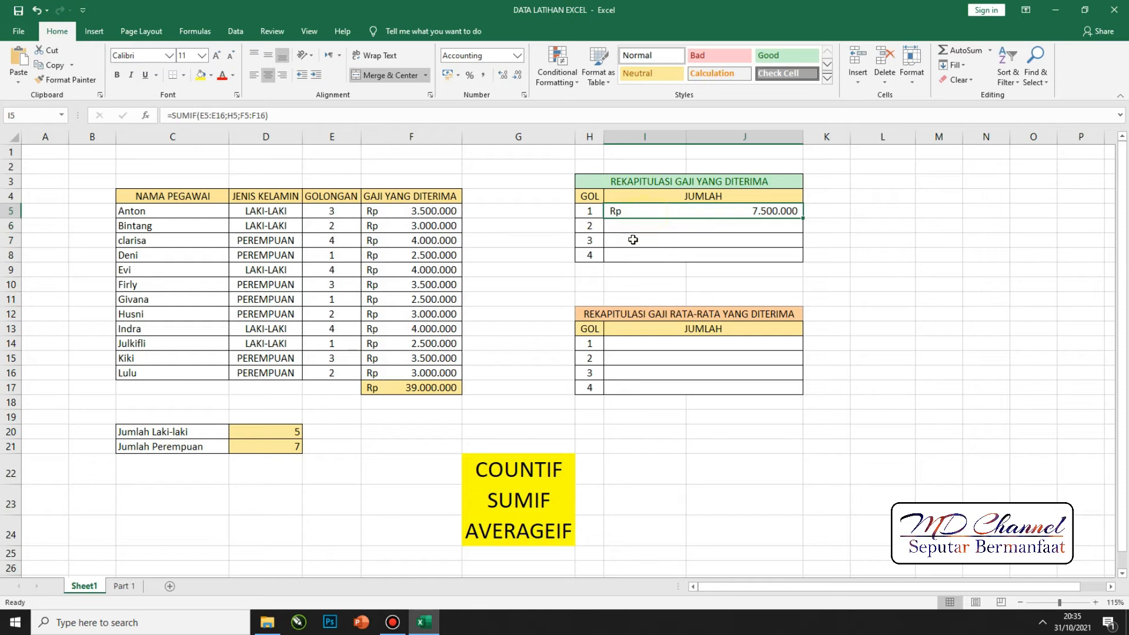
pyautogui.click(612, 227)
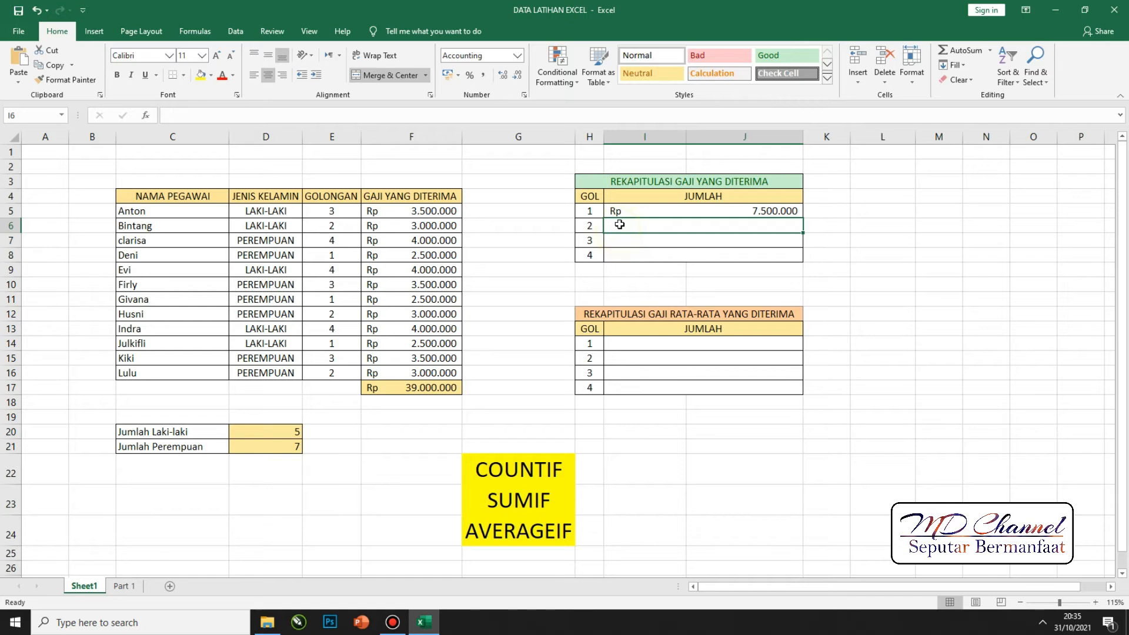
pyautogui.click(706, 210)
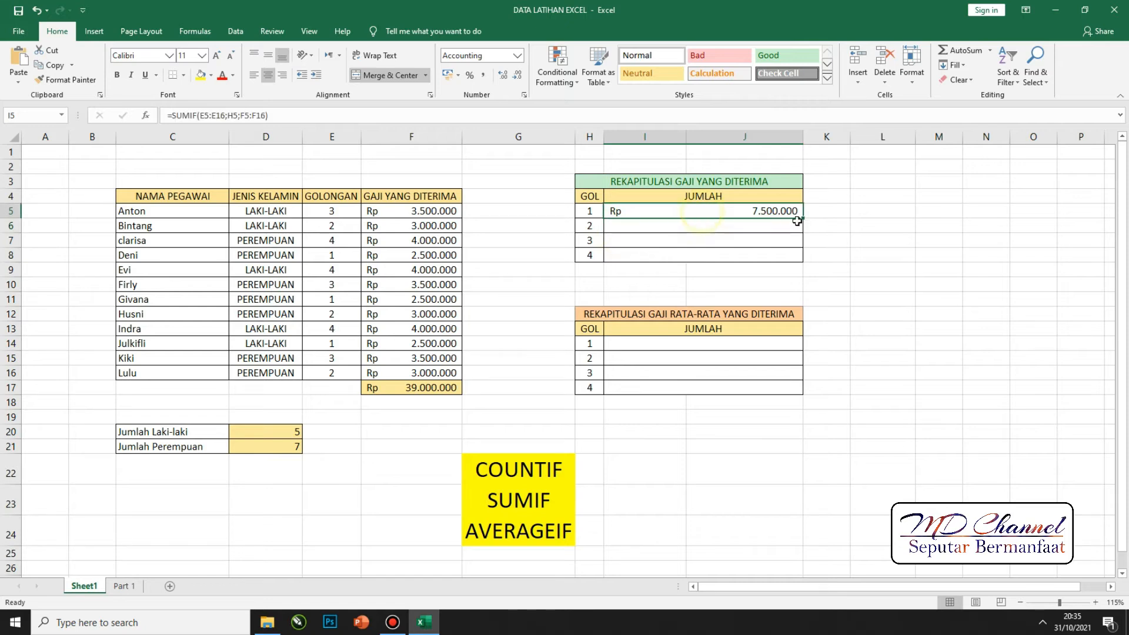
pyautogui.moveTo(802, 218); pyautogui.dragTo(708, 227)
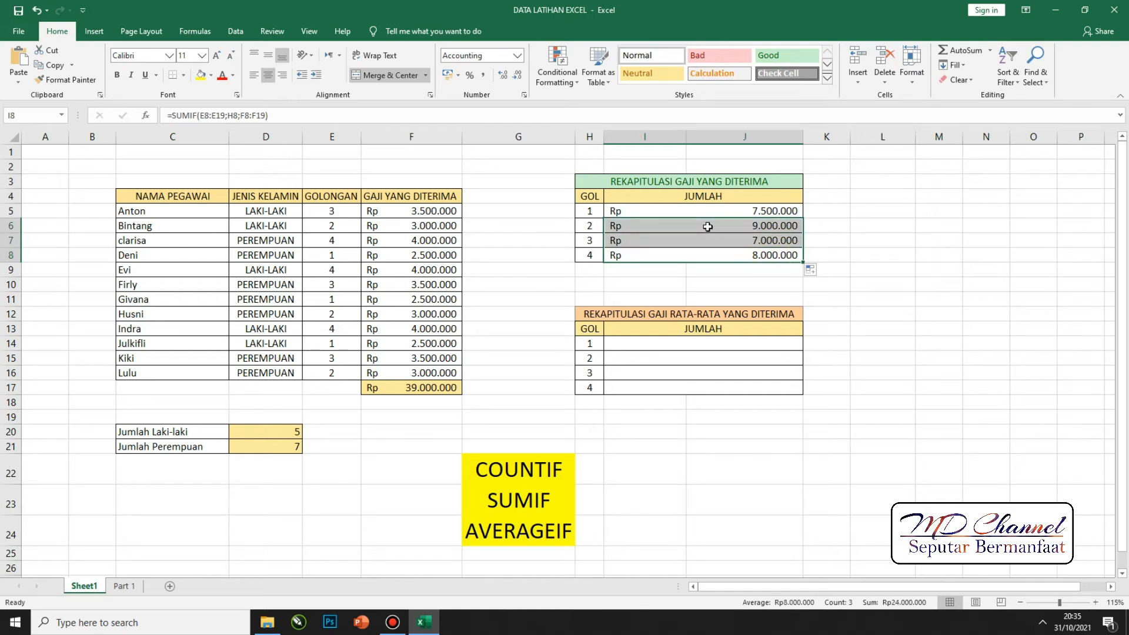
pyautogui.press('Delete')
# - Copy the full SUMIF formula text from the GOL 1 Jumlah cell I5
pyautogui.click(738, 212)
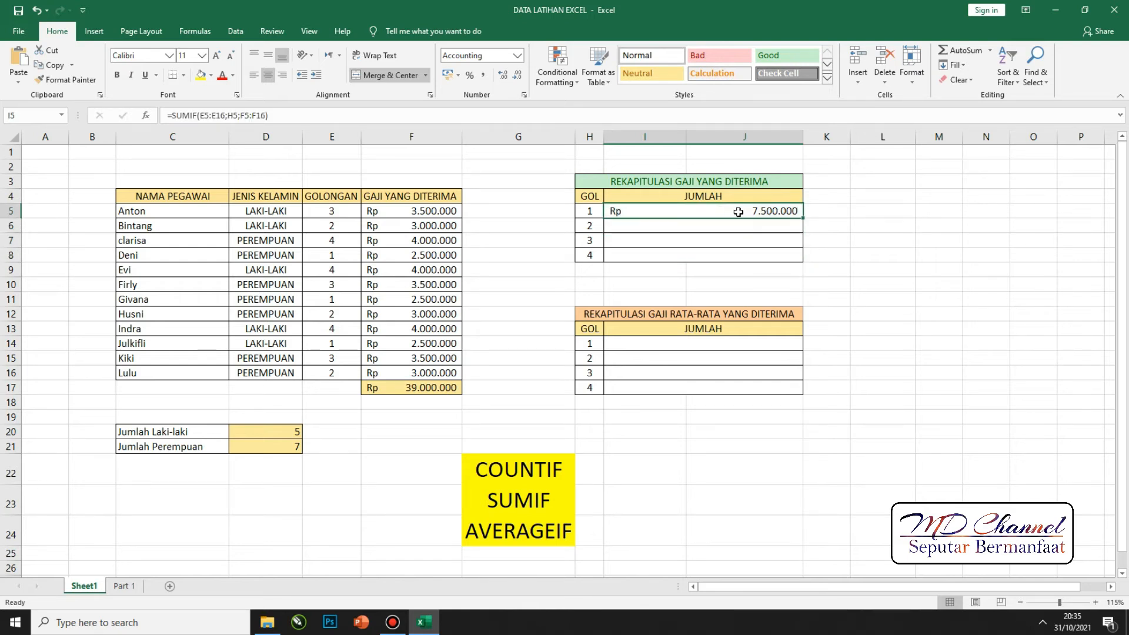
pyautogui.click(268, 117)
pyautogui.moveTo(282, 116); pyautogui.dragTo(168, 115)
pyautogui.hotkey('ctrl', 'c')
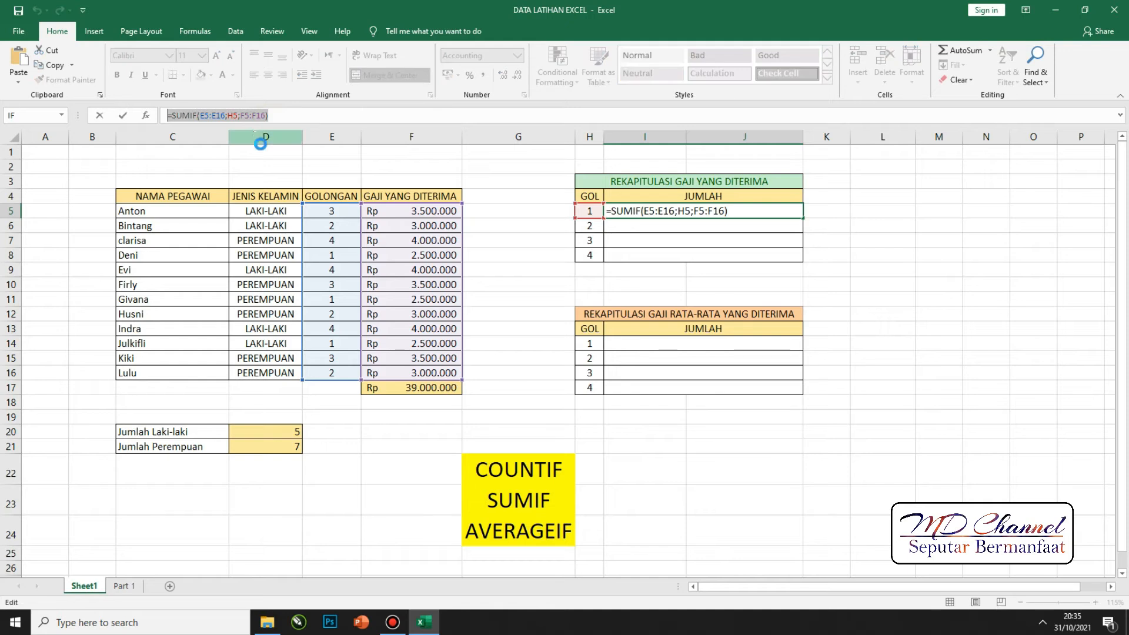
pyautogui.press('Return')
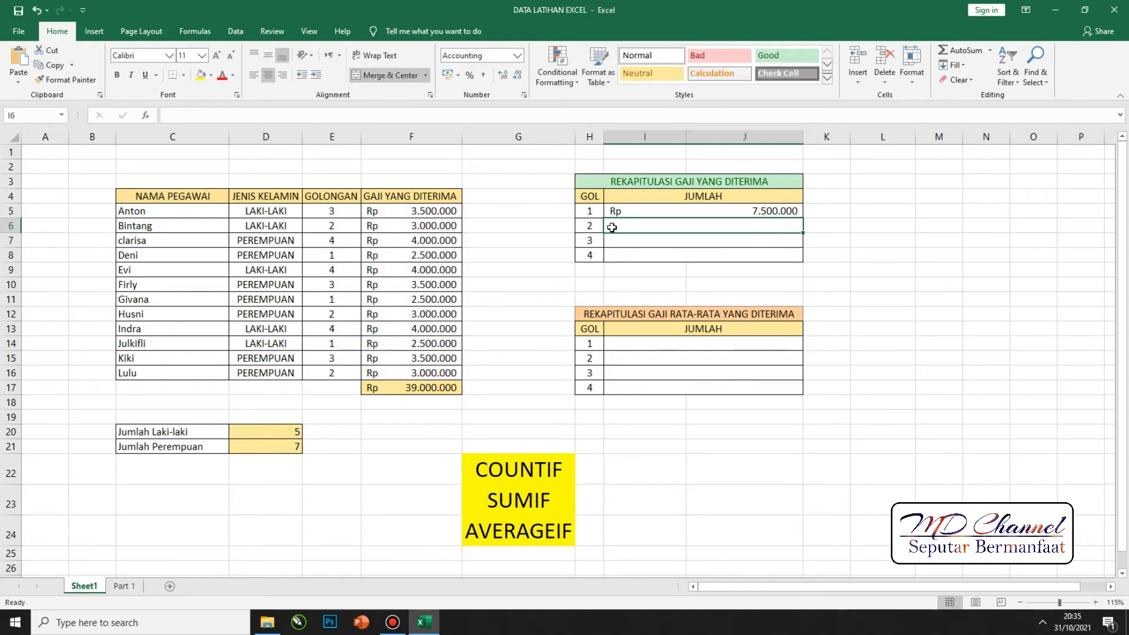
# - Paste the copied SUMIF formula into the GOL 2 Jumlah cell I6 and change its criterion, giving =SUMIF(E5:E16;H6;F5:F16)
pyautogui.rightClick(250, 118)
pyautogui.click(234, 115)
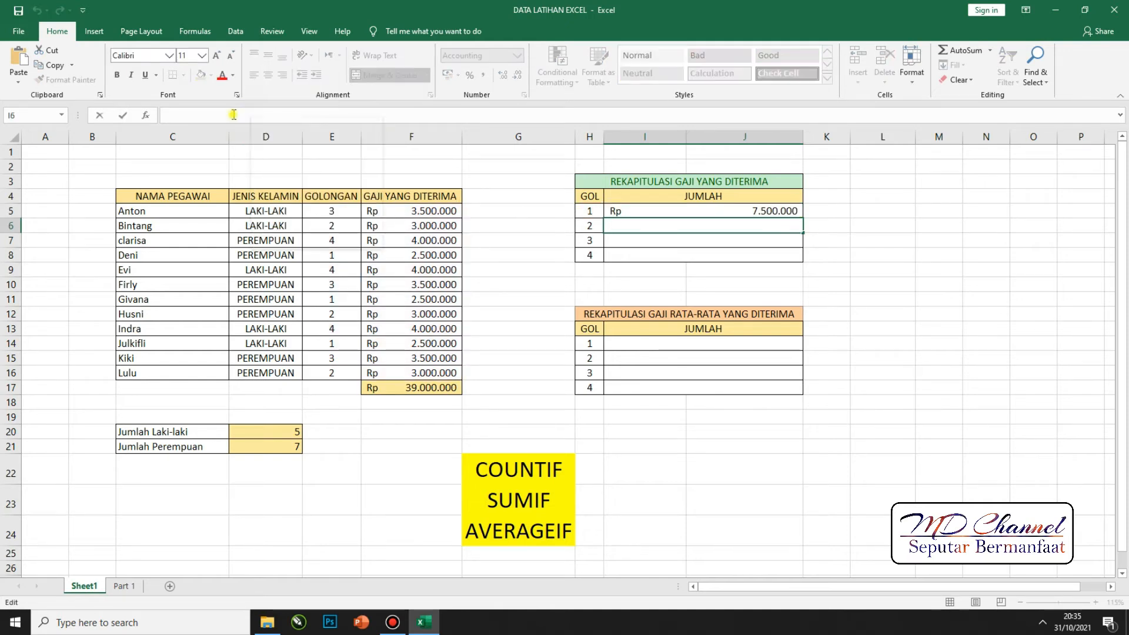
pyautogui.rightClick(233, 114)
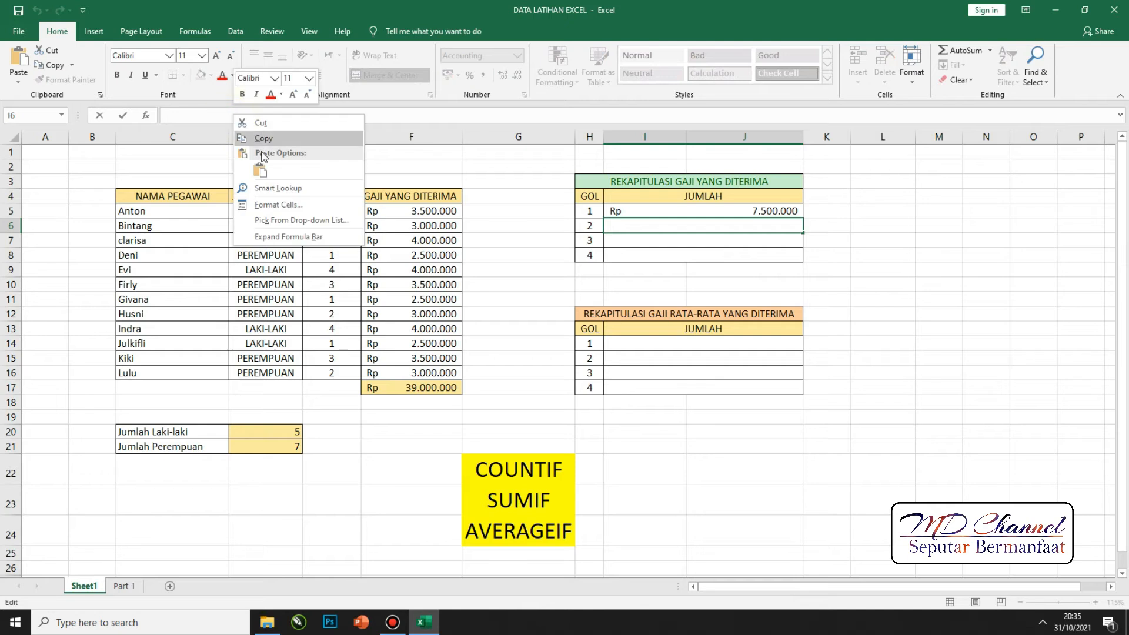
pyautogui.click(253, 167)
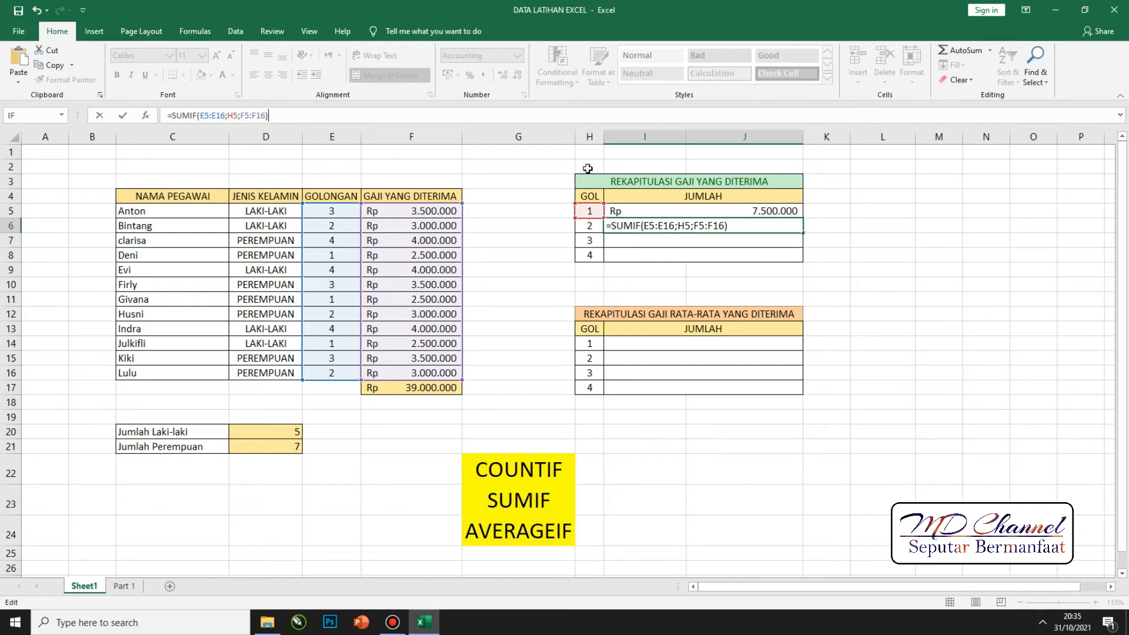
pyautogui.click(687, 229)
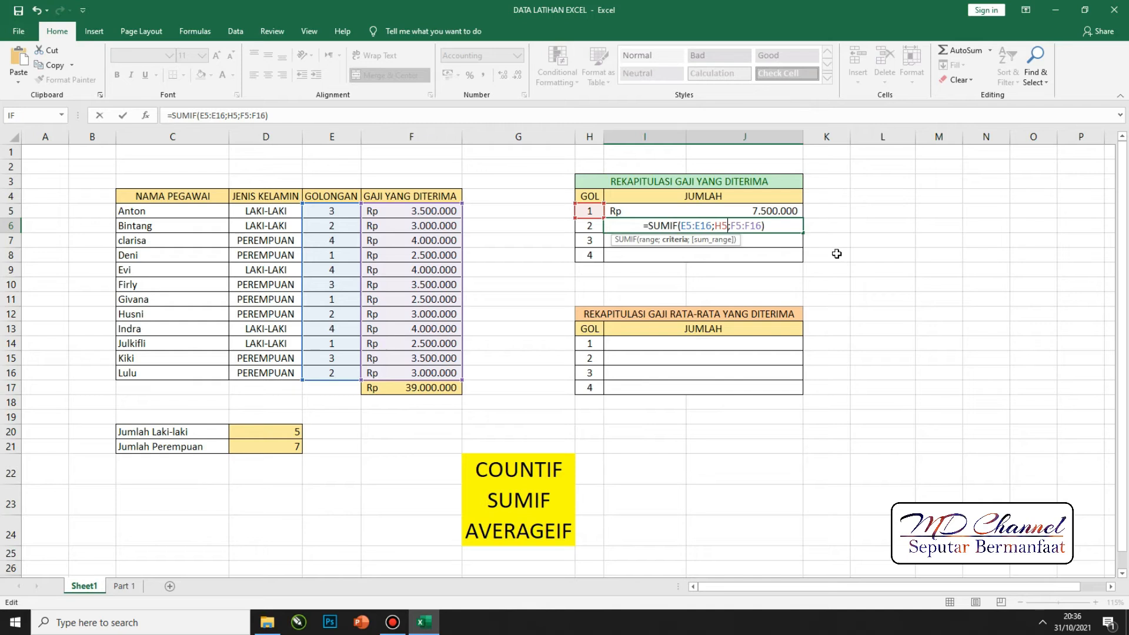
pyautogui.press('BackSpace')
pyautogui.write('6')
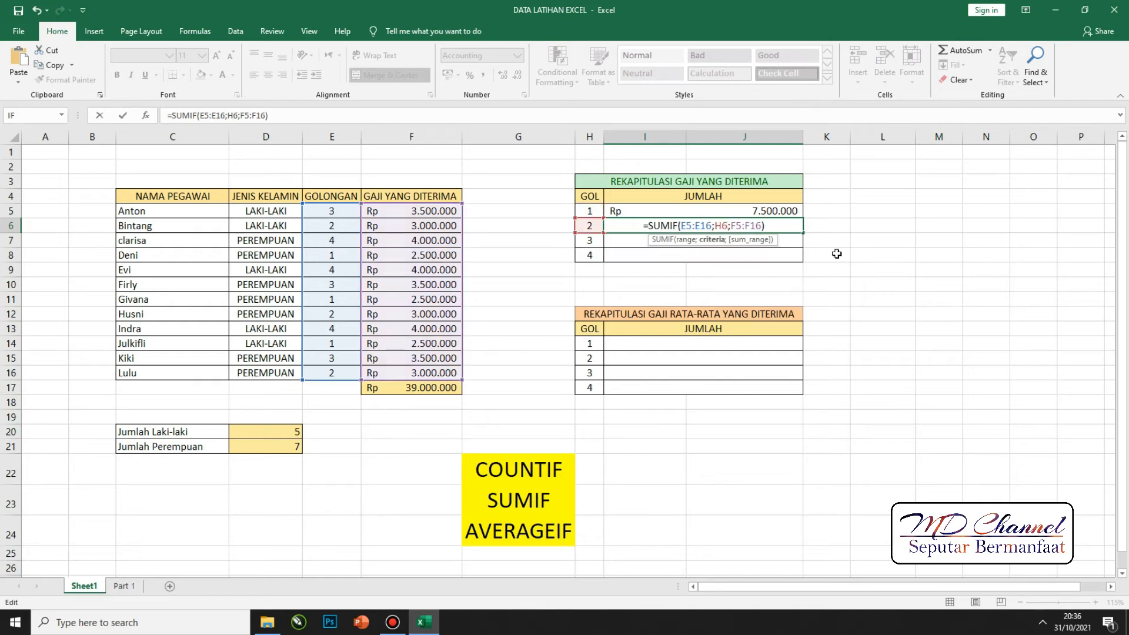
pyautogui.press('Return')
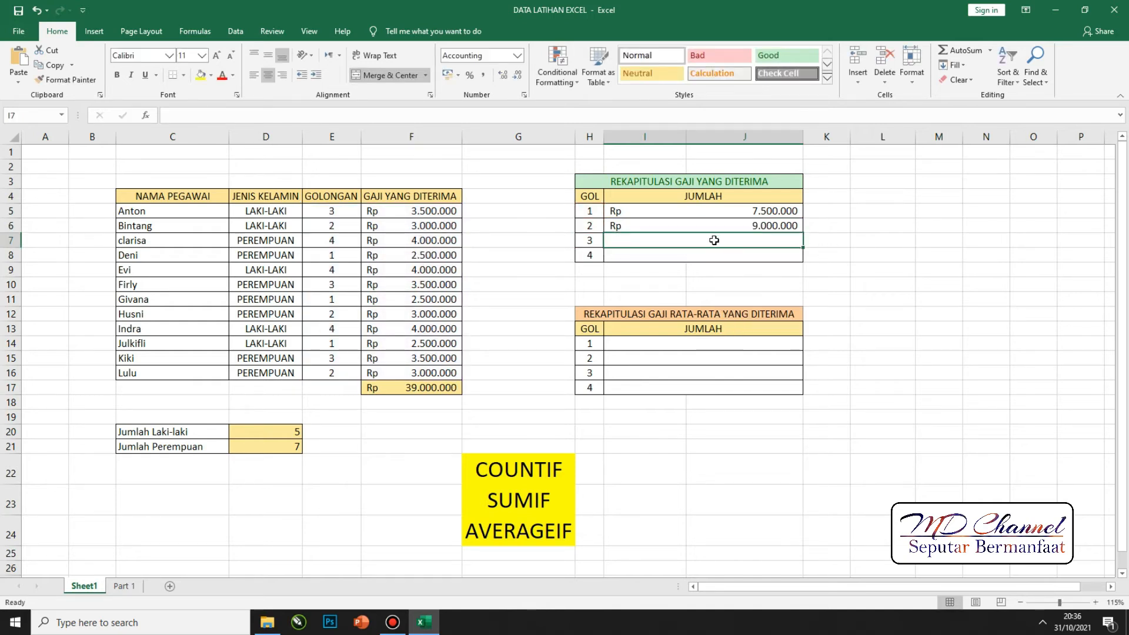
# - Copy the formula text from I6 into the GOL 3 Jumlah cell I7 and change its criterion to H7, giving =SUMIF(E5:E16;H7;F5:F16)
pyautogui.click(681, 229)
pyautogui.moveTo(281, 112); pyautogui.dragTo(164, 113)
pyautogui.hotkey('ctrl', 'c')
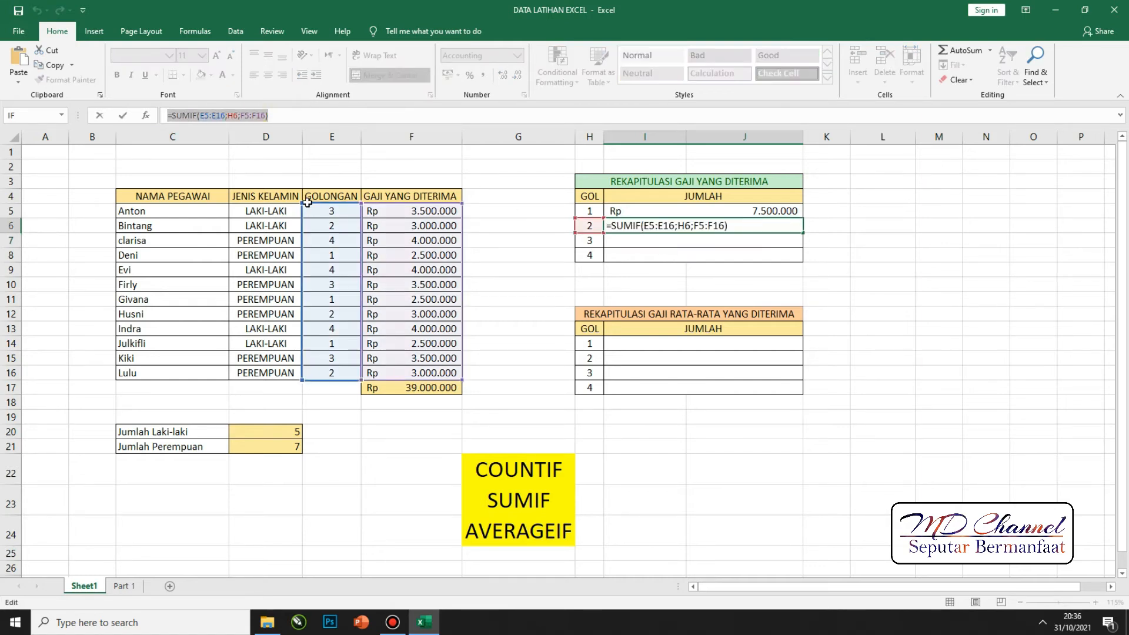
pyautogui.press('Return')
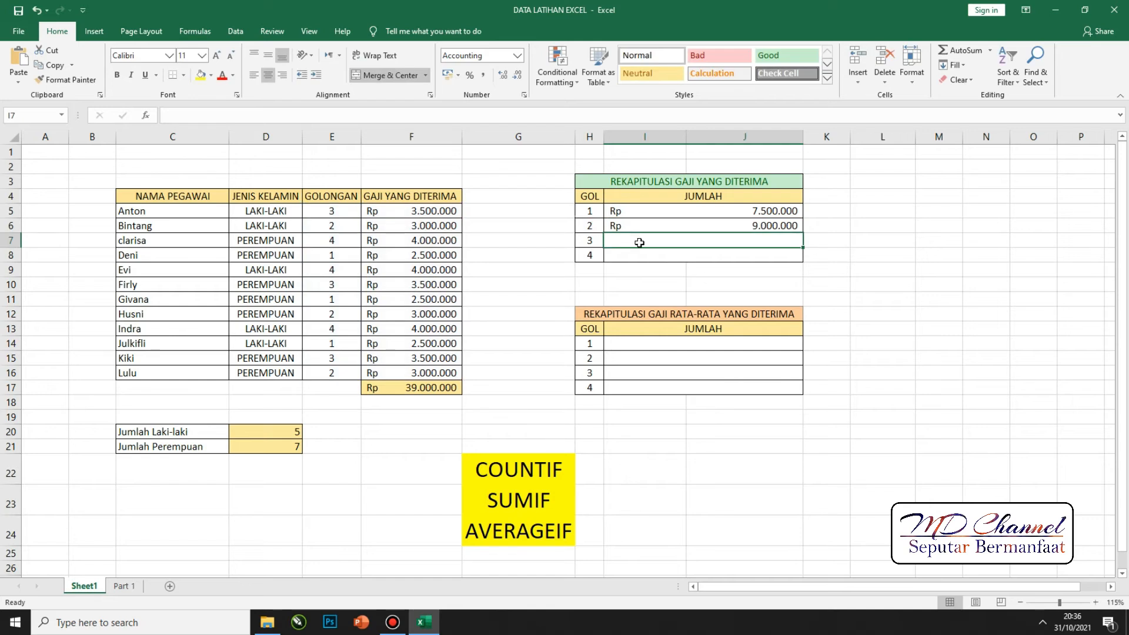
pyautogui.click(240, 110)
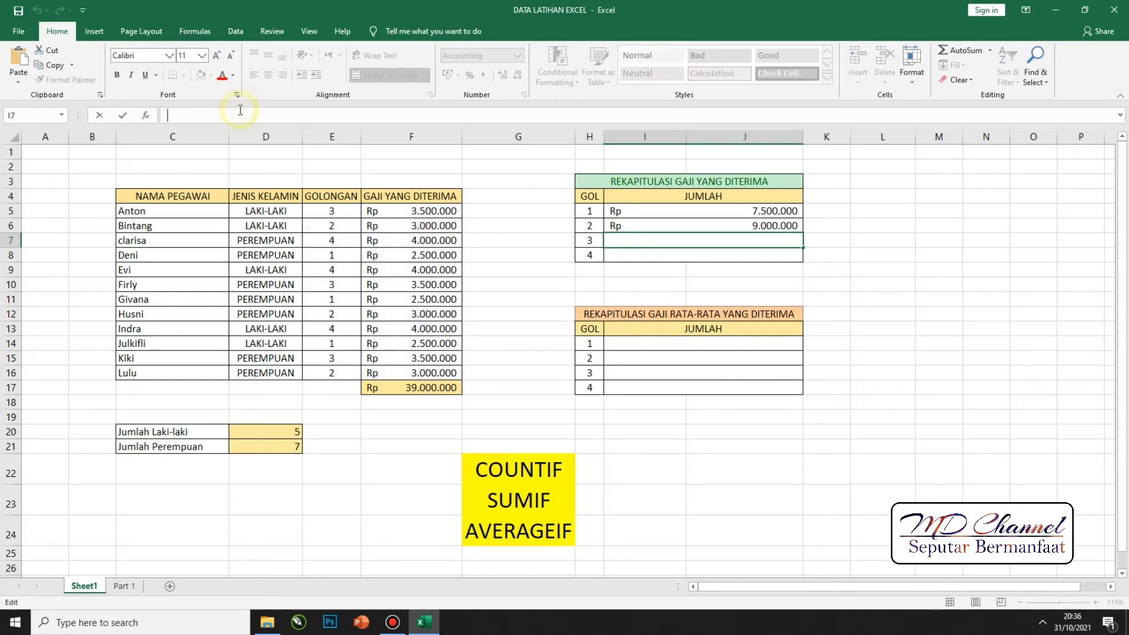
pyautogui.hotkey('ctrl', 'v')
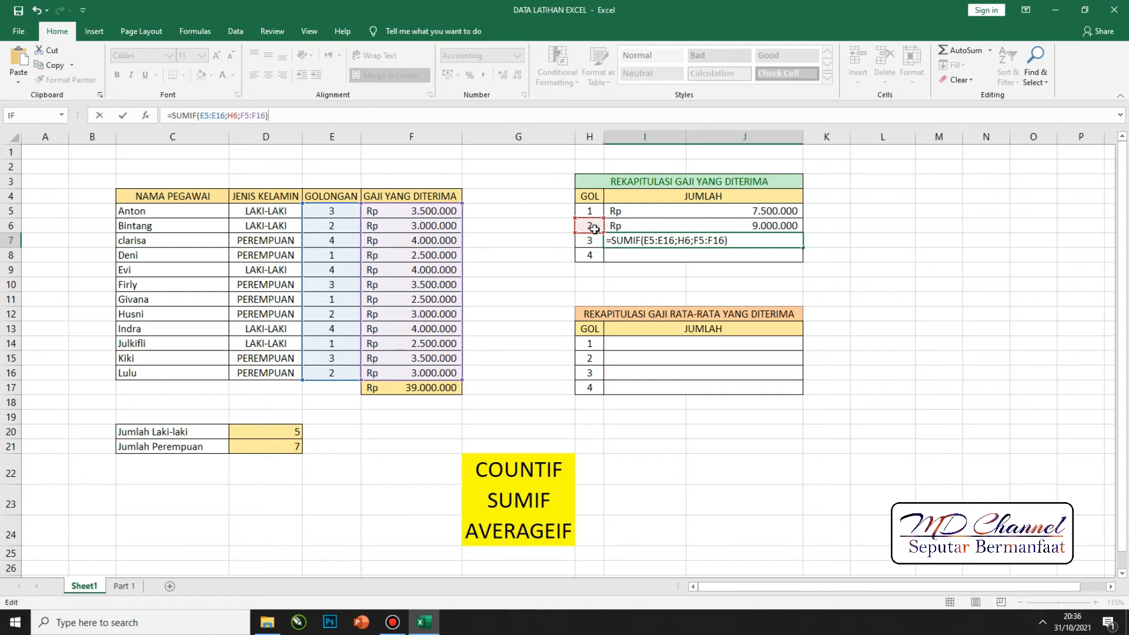
pyautogui.click(238, 116)
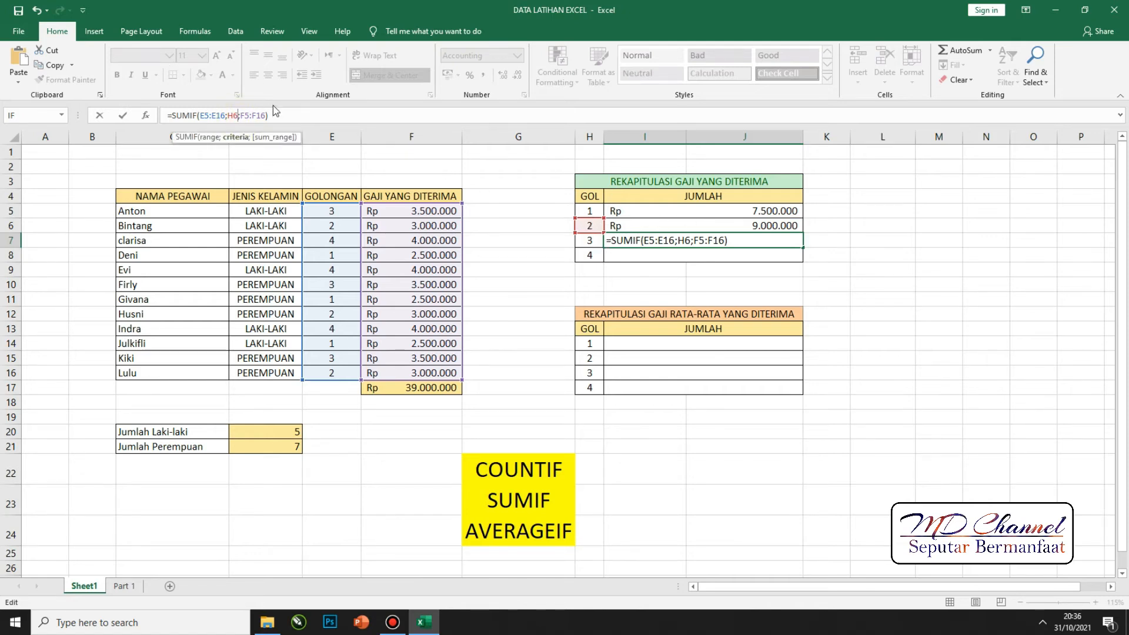
pyautogui.press('BackSpace')
pyautogui.press('BackSpace')
pyautogui.write('H7')
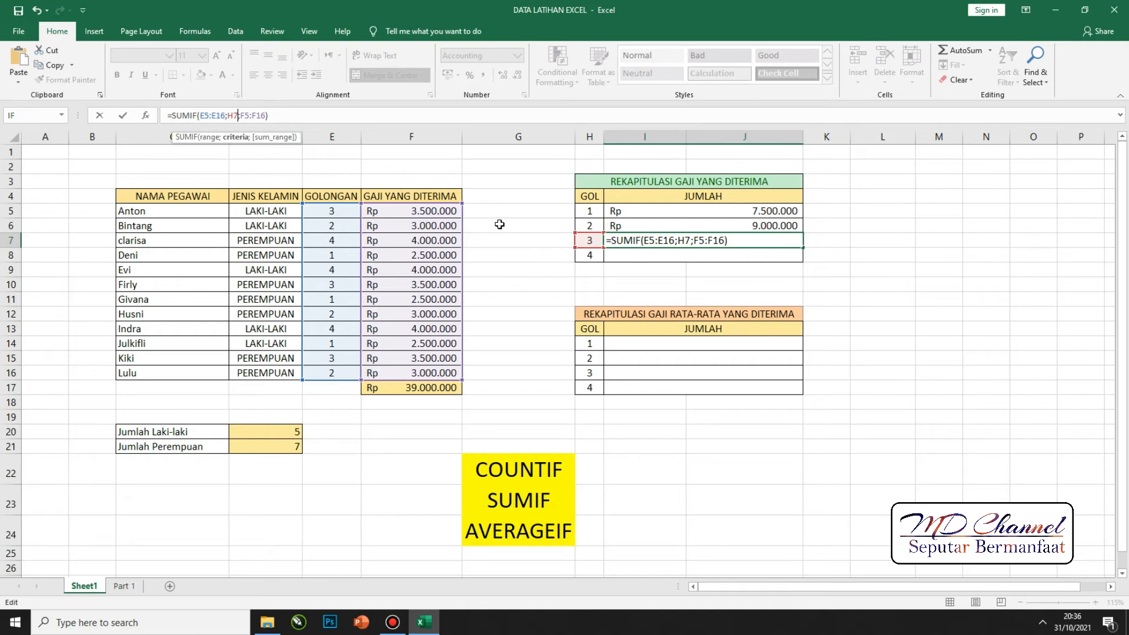
pyautogui.press('Return')
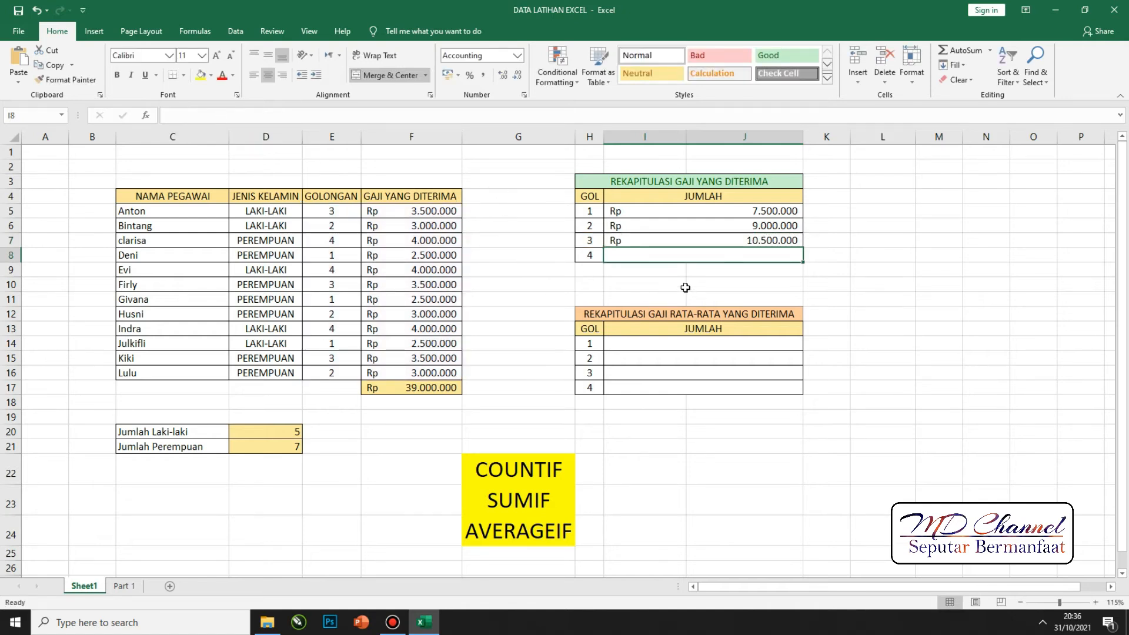
# - Copy the formula text from I7 into the GOL 4 Jumlah cell I8 and change its criterion to H8, giving =SUMIF(E5:E16;H8;F5:F16)
pyautogui.click(655, 243)
pyautogui.moveTo(284, 115); pyautogui.dragTo(146, 107)
pyautogui.hotkey('ctrl', 'c')
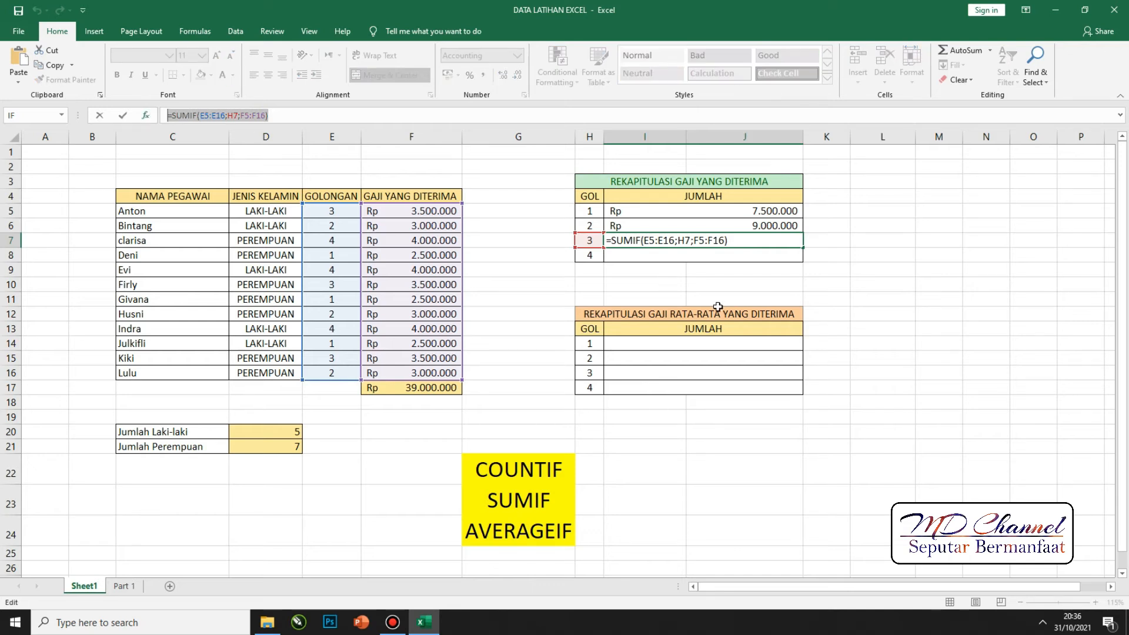
pyautogui.click(619, 257)
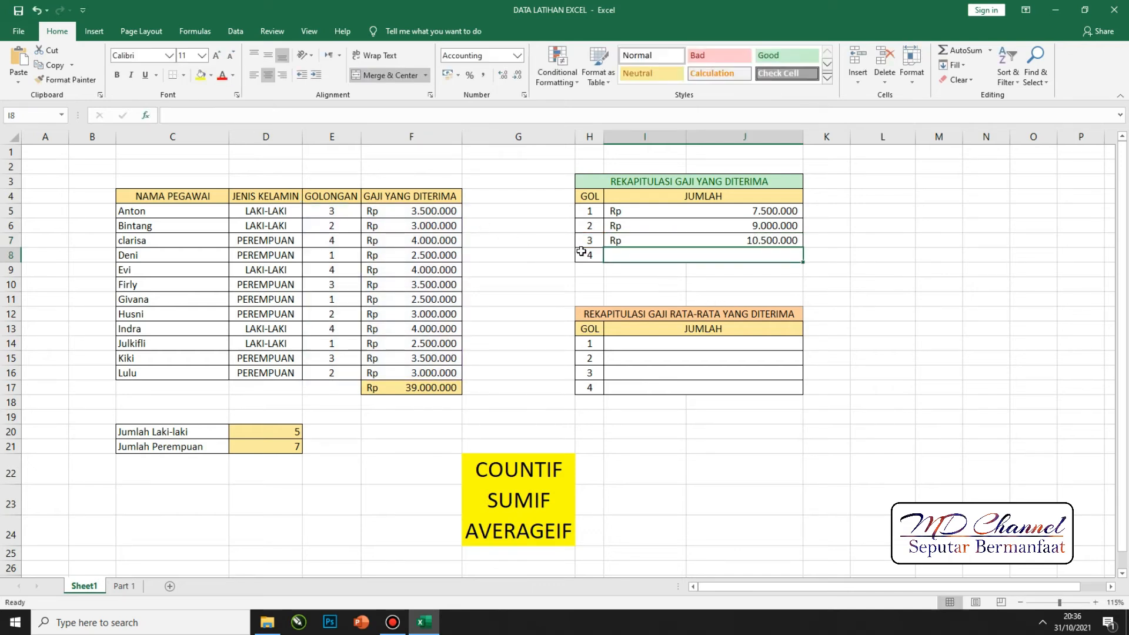
pyautogui.click(270, 116)
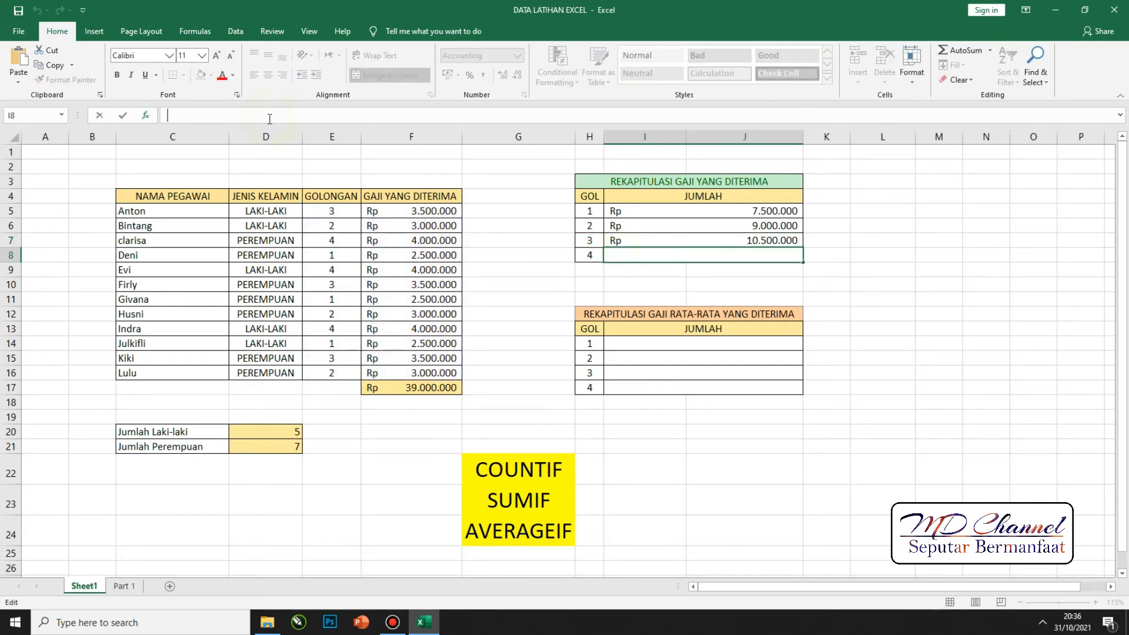
pyautogui.hotkey('ctrl', 'v')
pyautogui.click(237, 115)
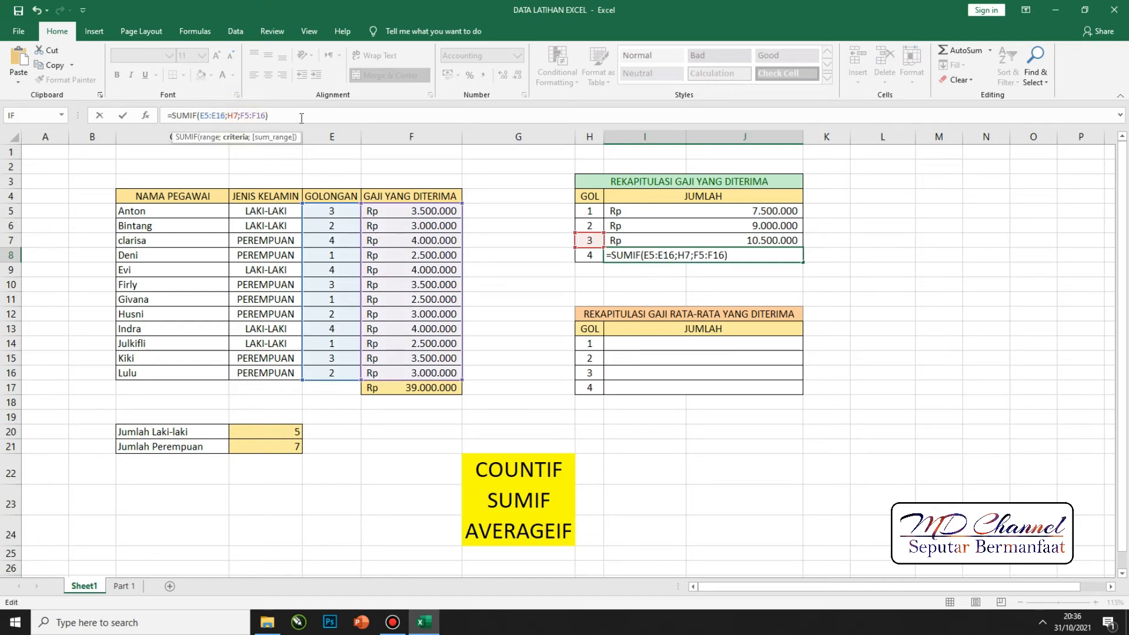
pyautogui.press('BackSpace')
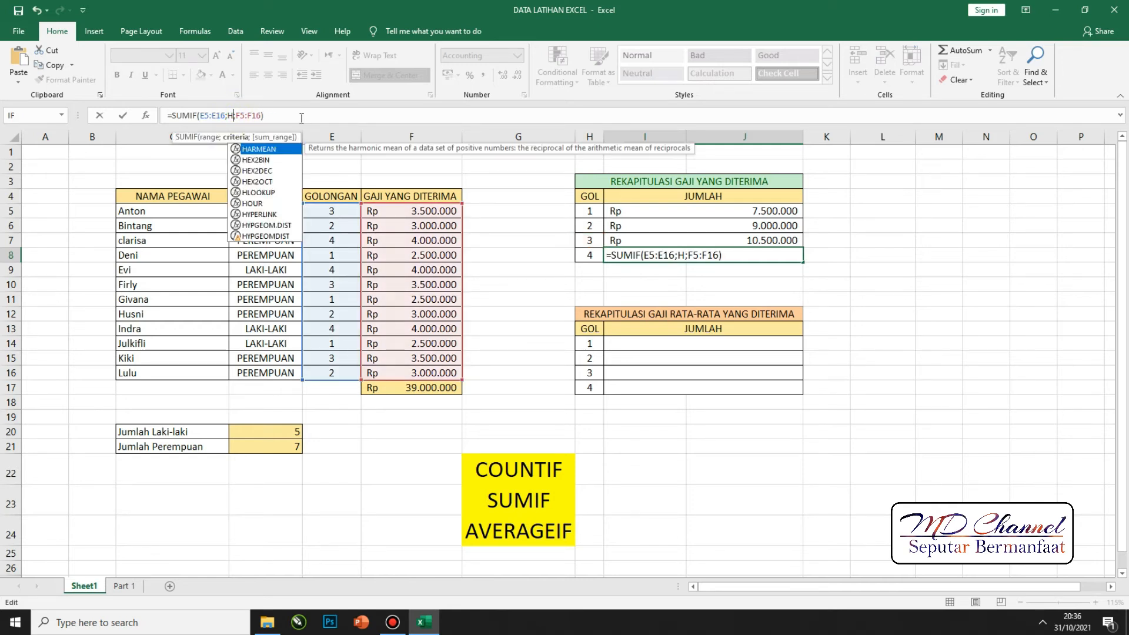
pyautogui.write('8')
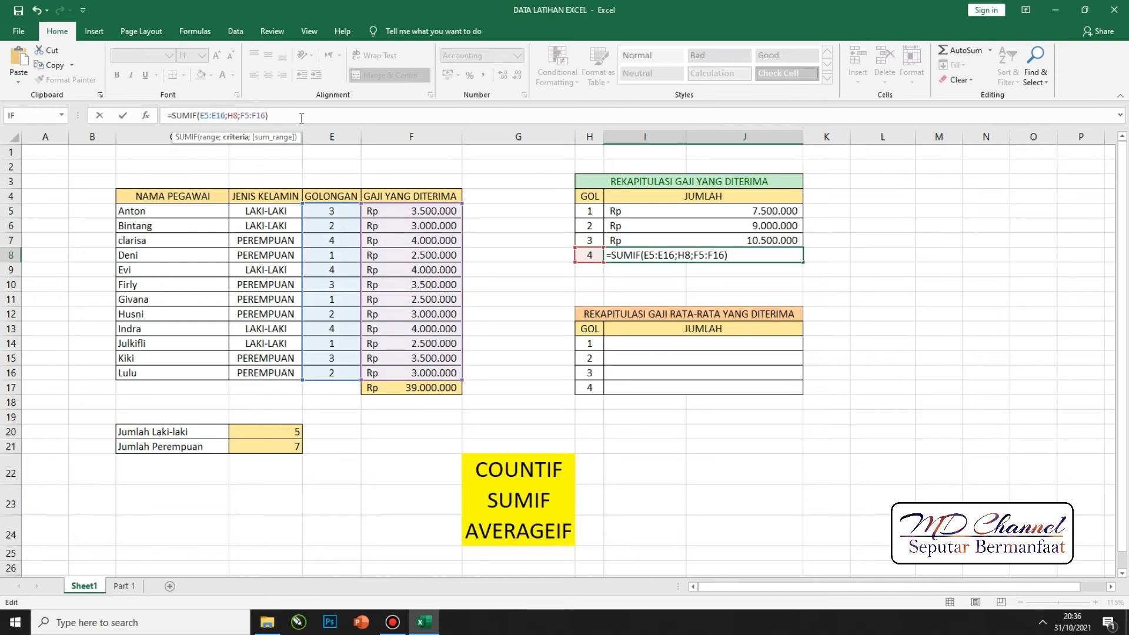
pyautogui.press('Return')
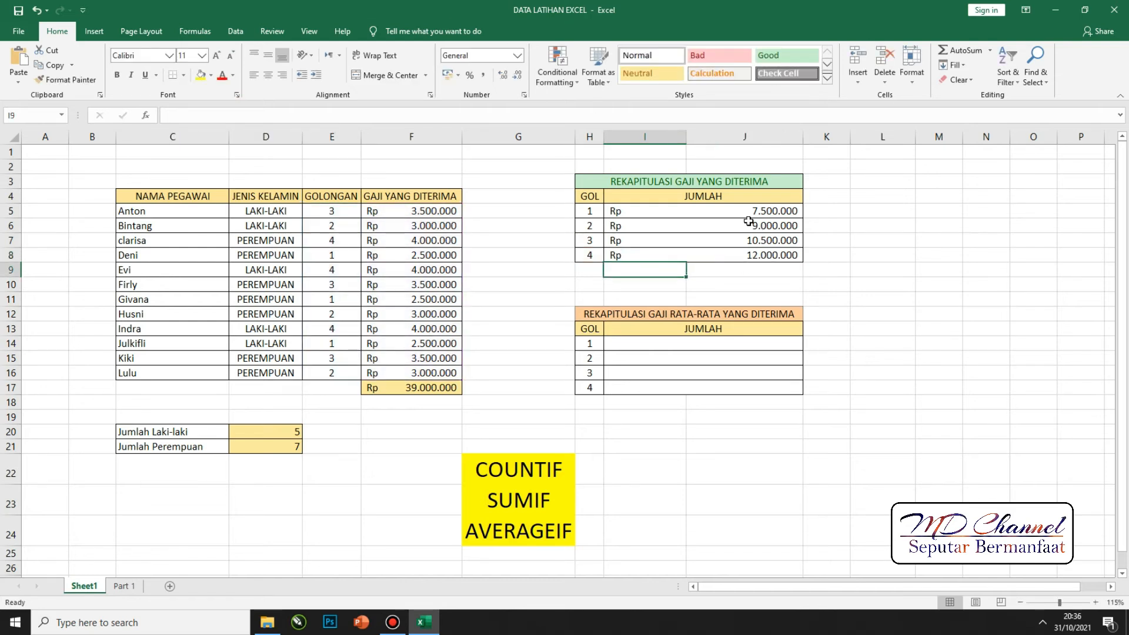
# - Check the sum of the four golongan totals against the overall salary total in F17 and inspect that total's formula
pyautogui.moveTo(669, 210); pyautogui.dragTo(662, 255)
pyautogui.click(753, 271)
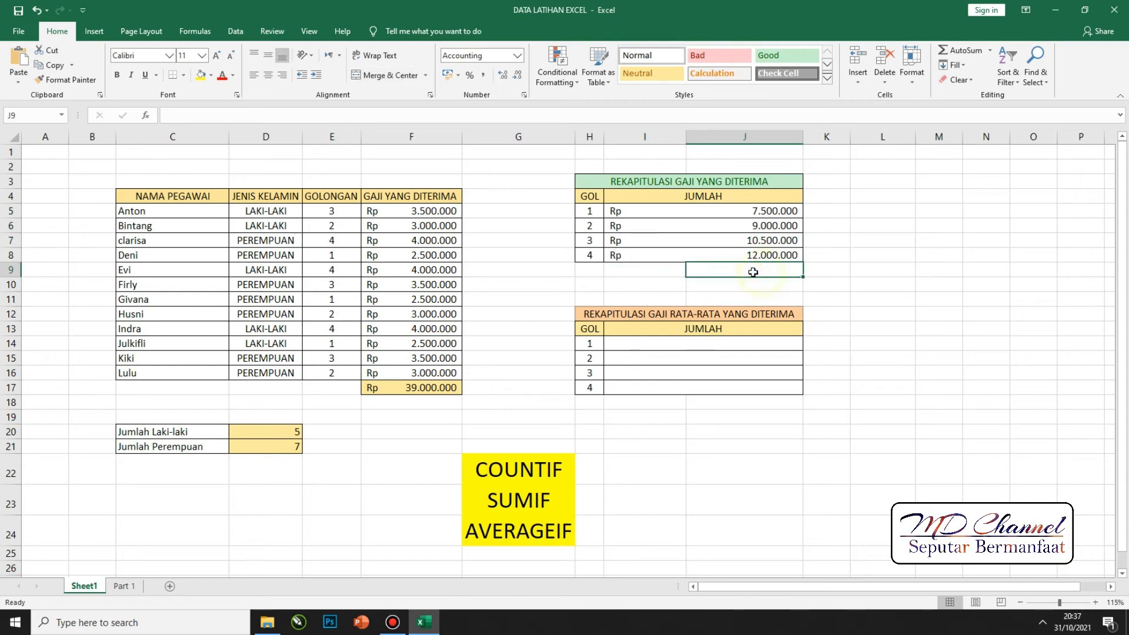
pyautogui.moveTo(757, 209); pyautogui.dragTo(756, 255)
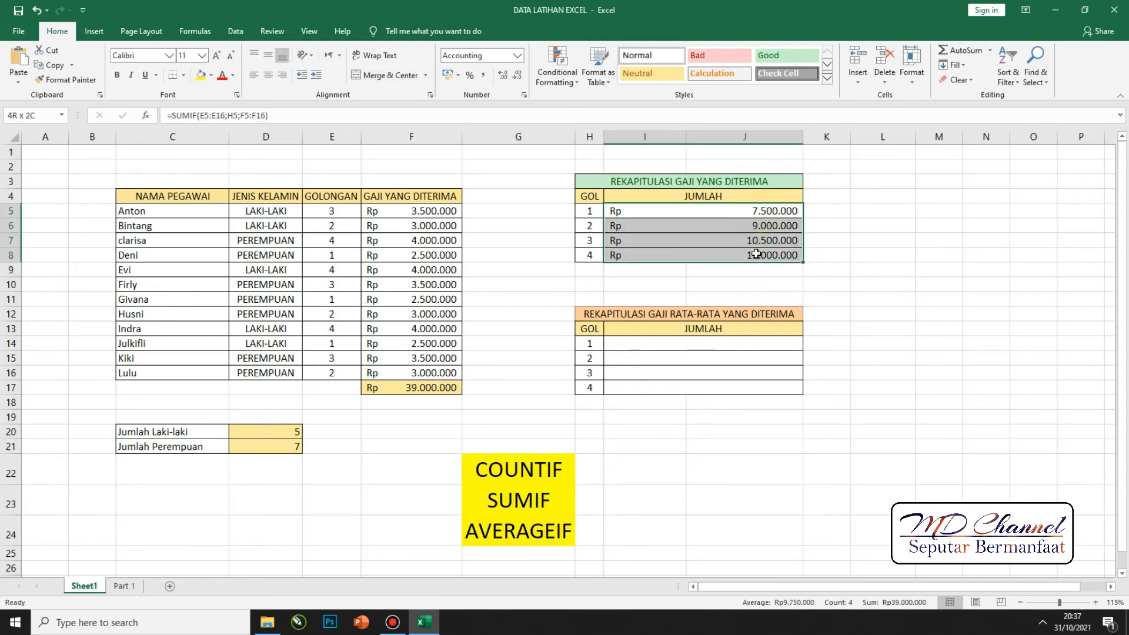
pyautogui.click(755, 269)
pyautogui.click(433, 388)
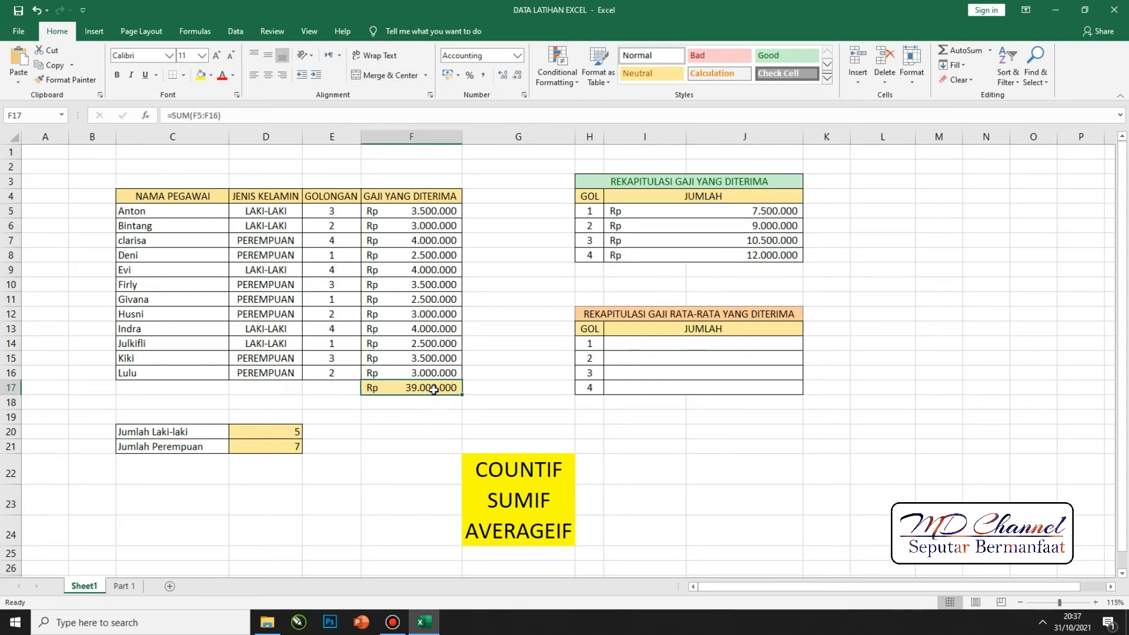
pyautogui.doubleClick(424, 389)
# - Enter =SUM(I5:J8) in cell J9 to total the four golongan amounts below the Rekapitulasi Gaji yang Diterima table
pyautogui.click(728, 270)
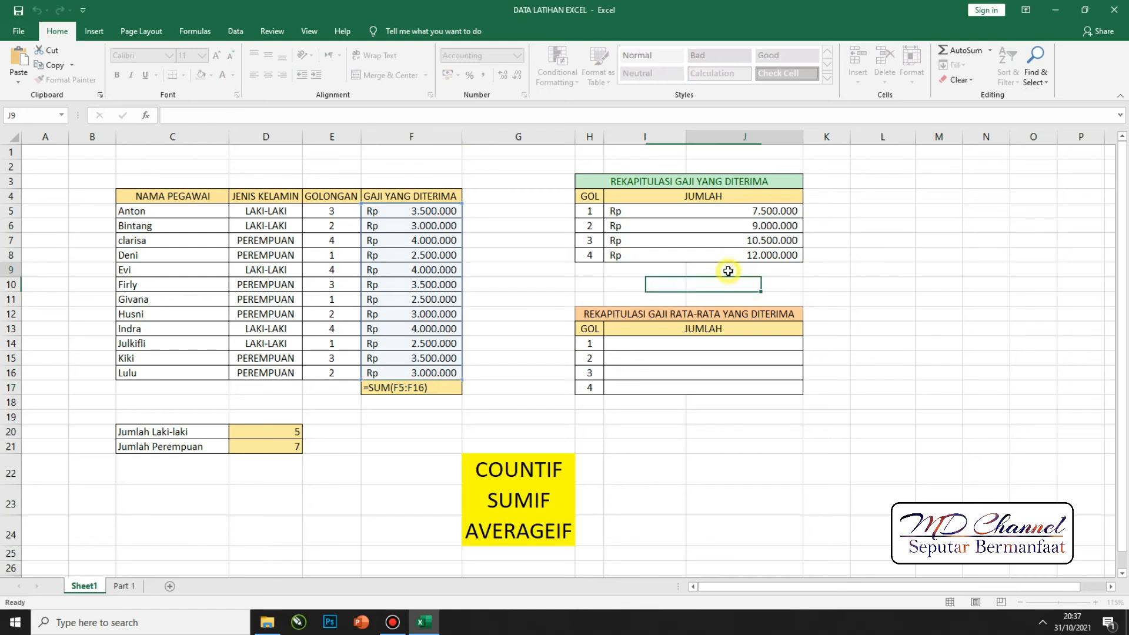
pyautogui.write('=')
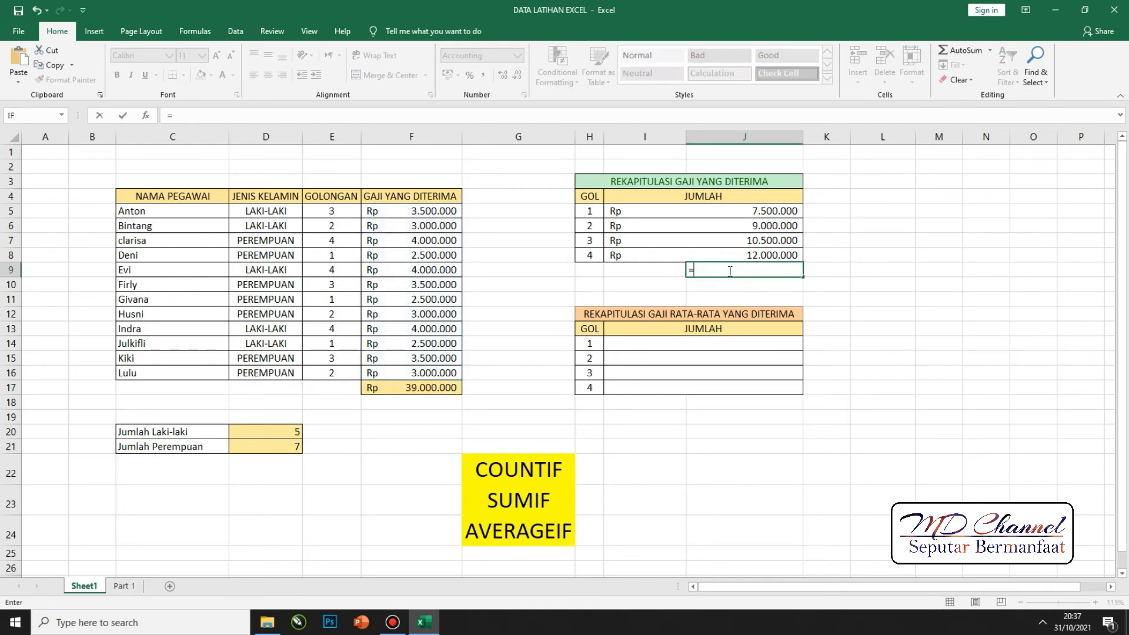
pyautogui.write('SU')
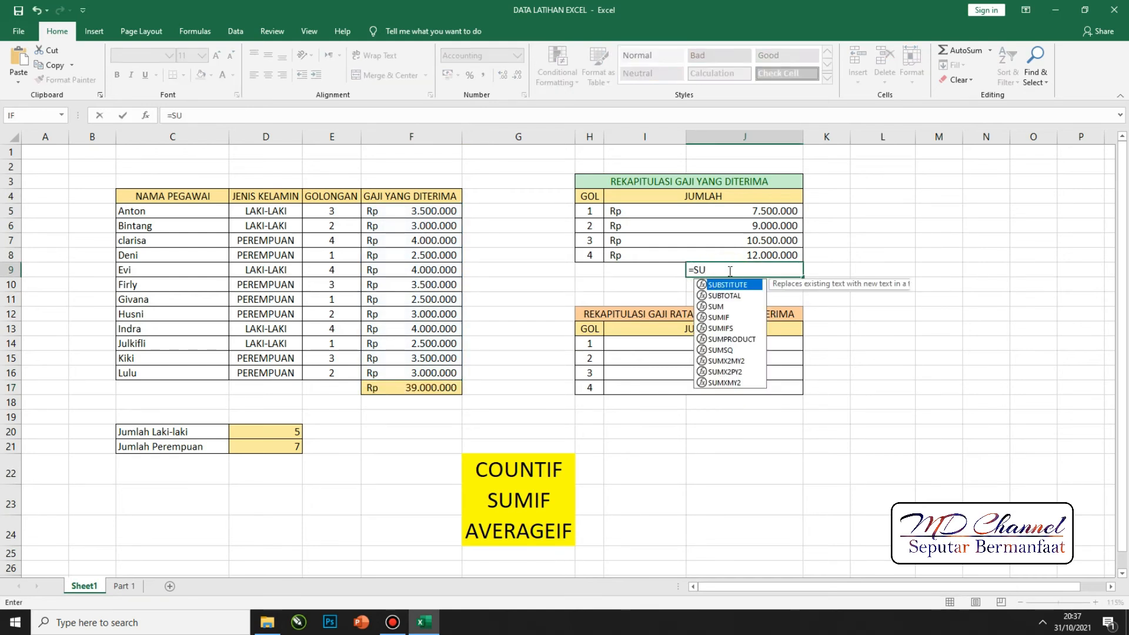
pyautogui.write('M(')
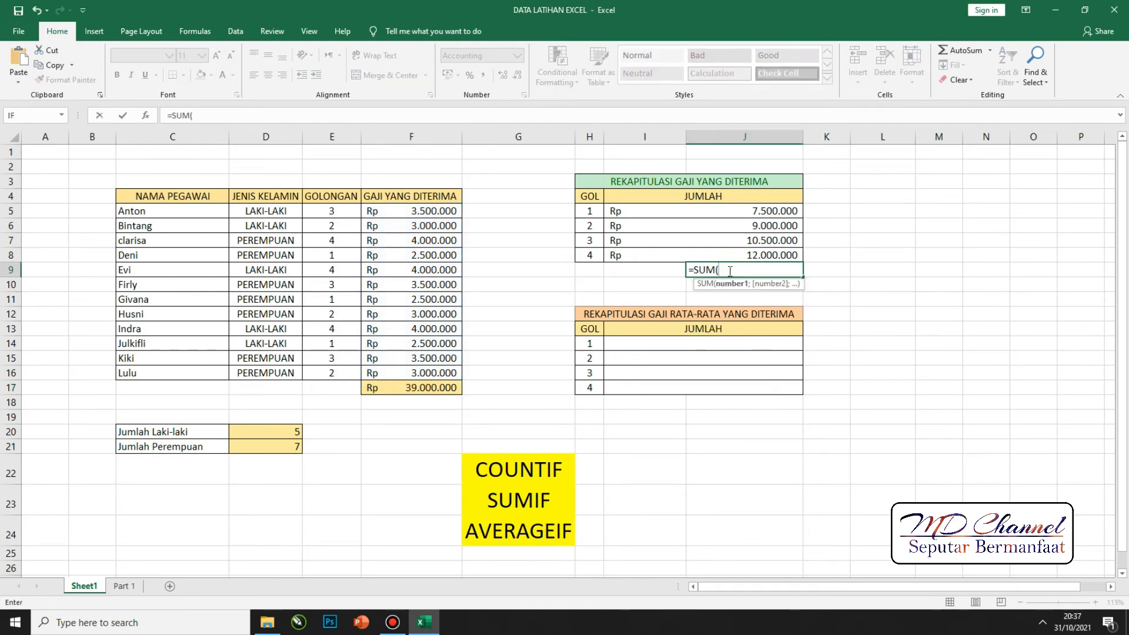
pyautogui.moveTo(734, 208); pyautogui.dragTo(734, 251)
pyautogui.press('Return')
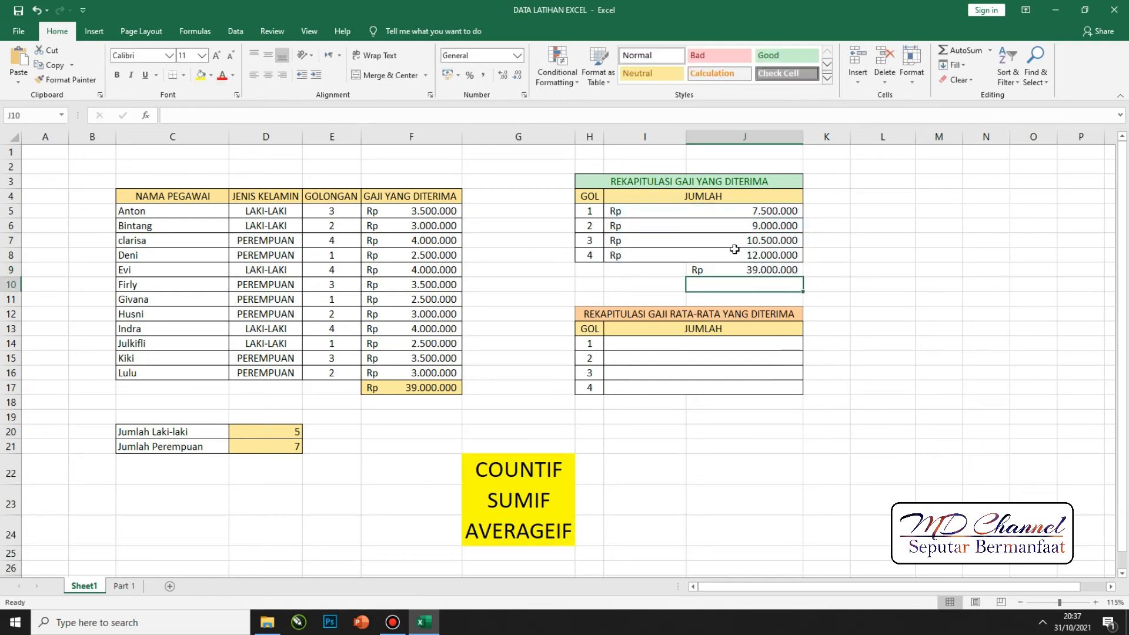
# - Apply the Neutral cell style to the total in J9 and set its font color to black
pyautogui.click(776, 272)
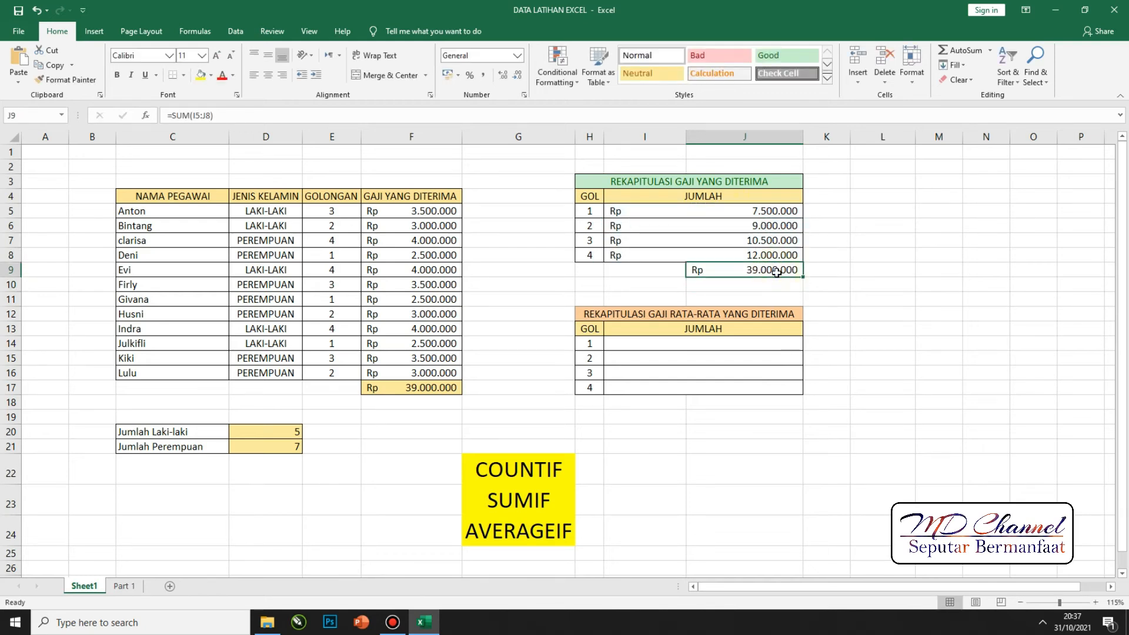
pyautogui.click(651, 73)
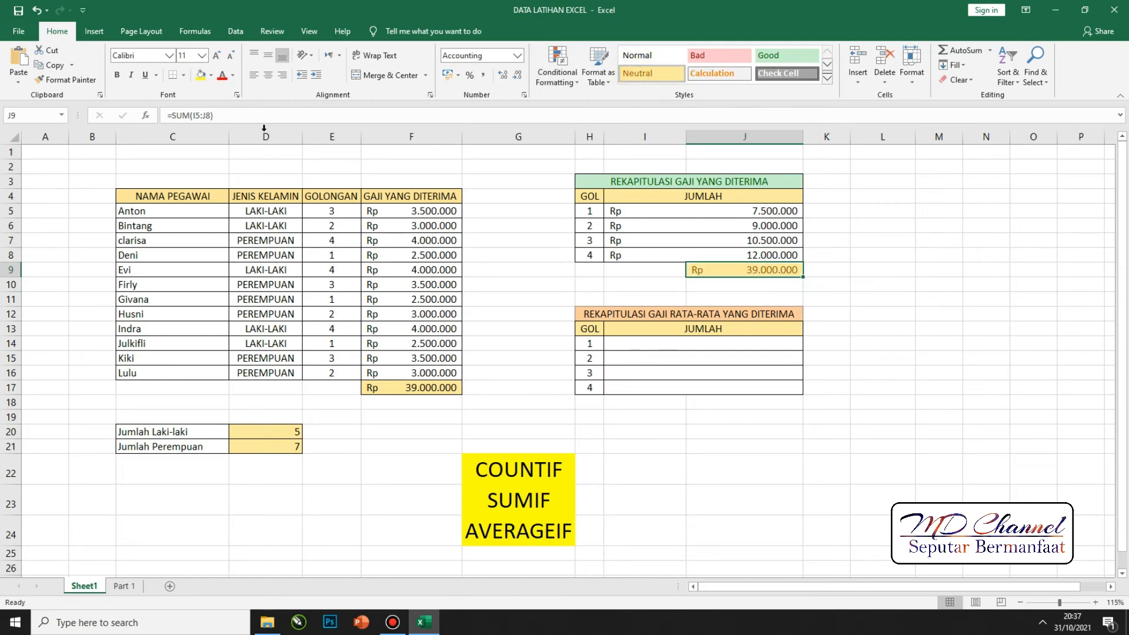
pyautogui.click(233, 76)
pyautogui.click(244, 95)
pyautogui.click(882, 314)
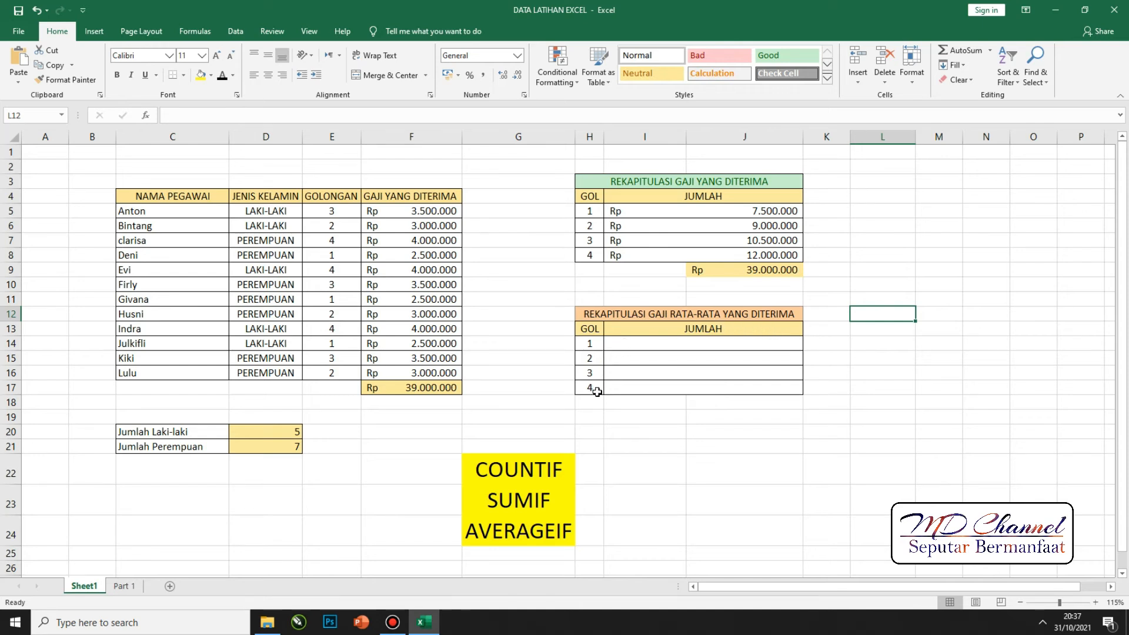
# - Review the GOL 1 to 4 rows of the Rekapitulasi Gaji Rata-Rata yang Diterima table and select the GOL 1 Jumlah cell I14
pyautogui.click(646, 345)
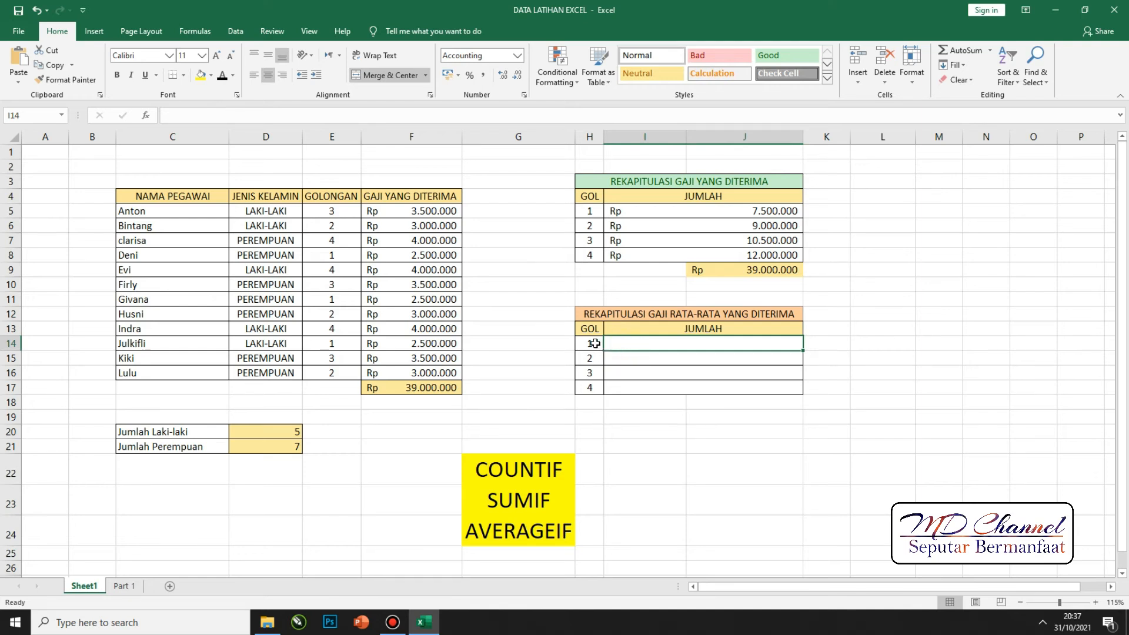
pyautogui.click(595, 343)
pyautogui.click(594, 352)
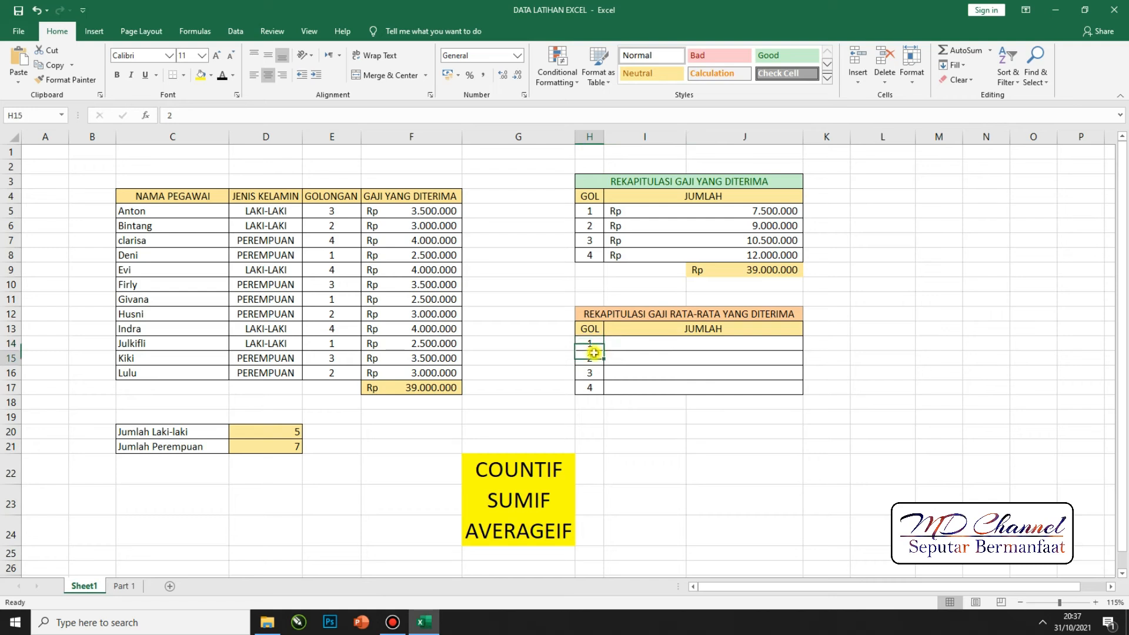
pyautogui.click(597, 375)
pyautogui.click(598, 385)
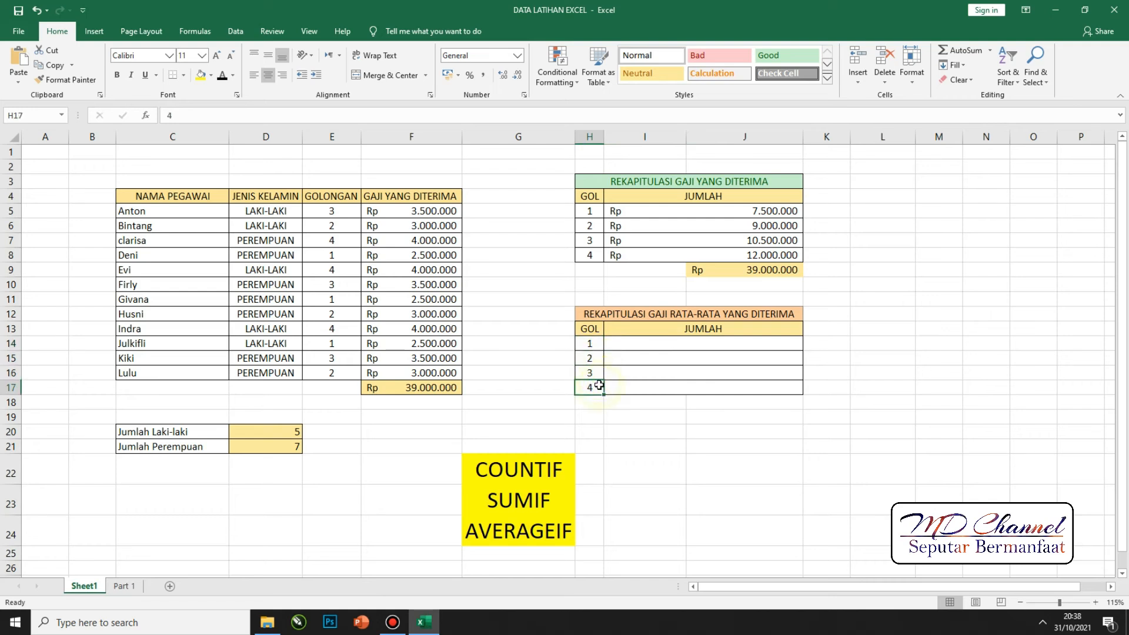
pyautogui.click(641, 346)
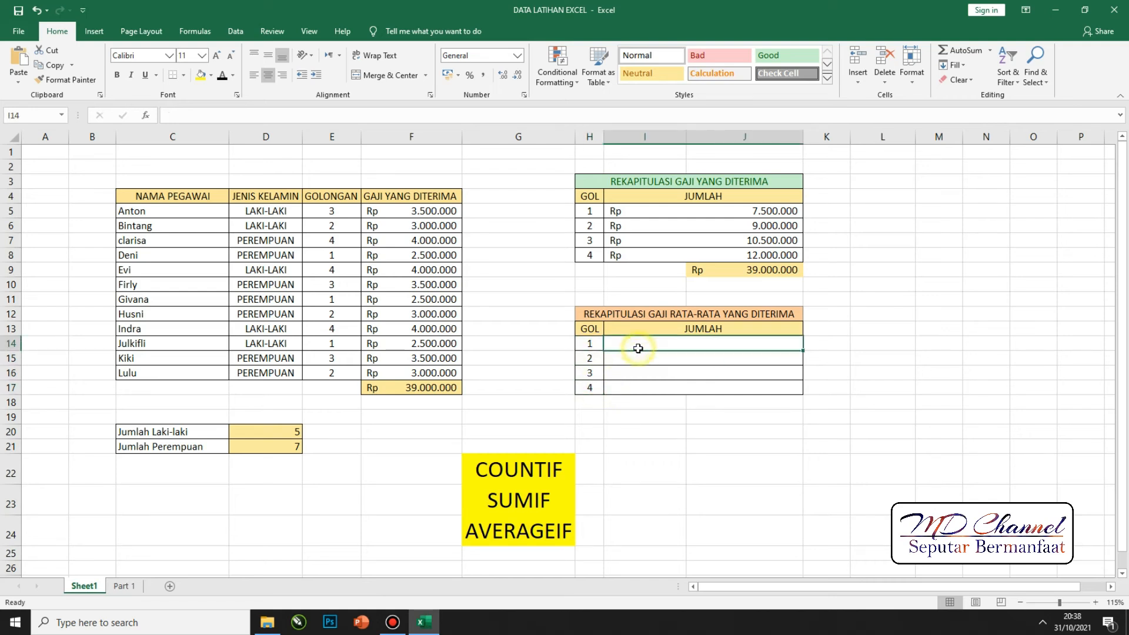
# - Start an AVERAGEIF formula in the GOL 1 Jumlah cell I14 with the golongan cells E5:E16 as its range
pyautogui.moveTo(411, 210); pyautogui.dragTo(411, 286)
pyautogui.click(506, 361)
pyautogui.click(626, 346)
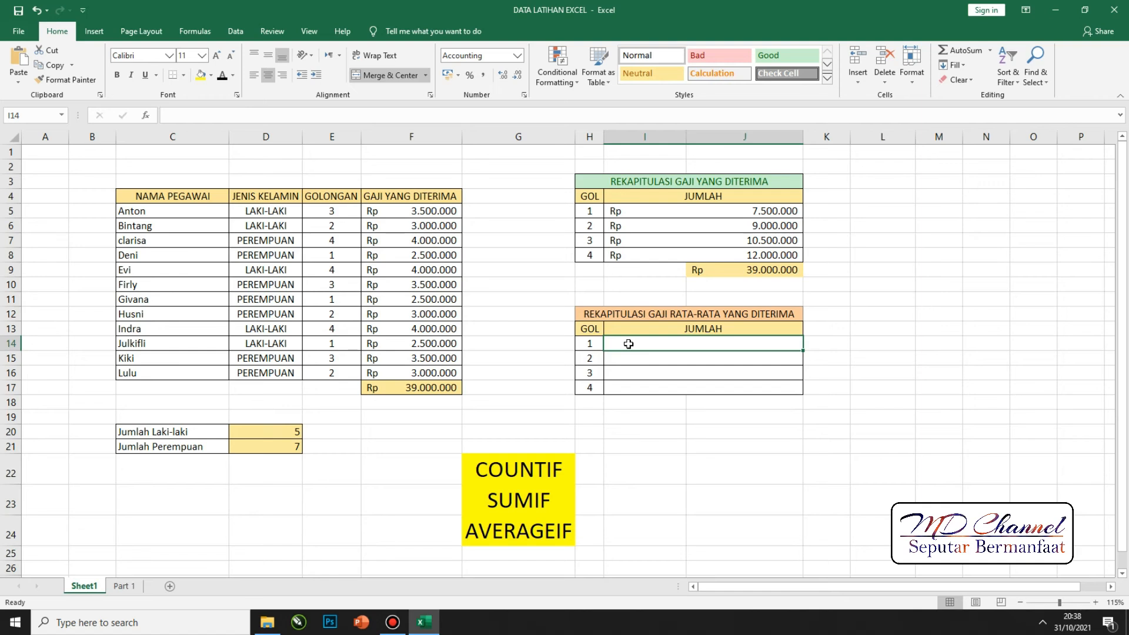
pyautogui.write('=')
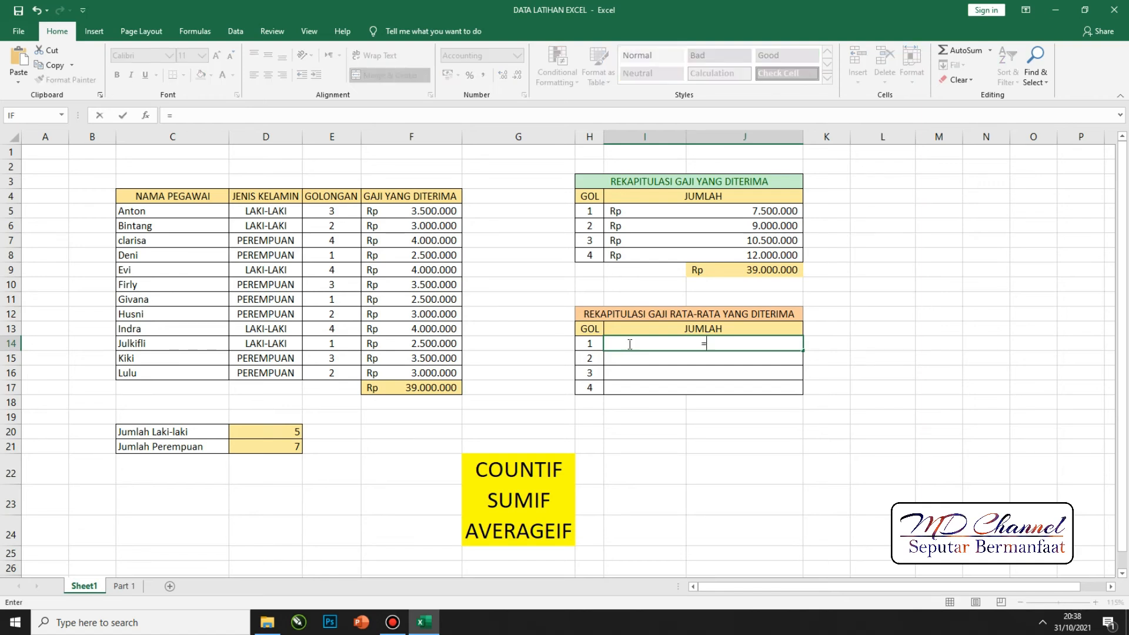
pyautogui.write('AV')
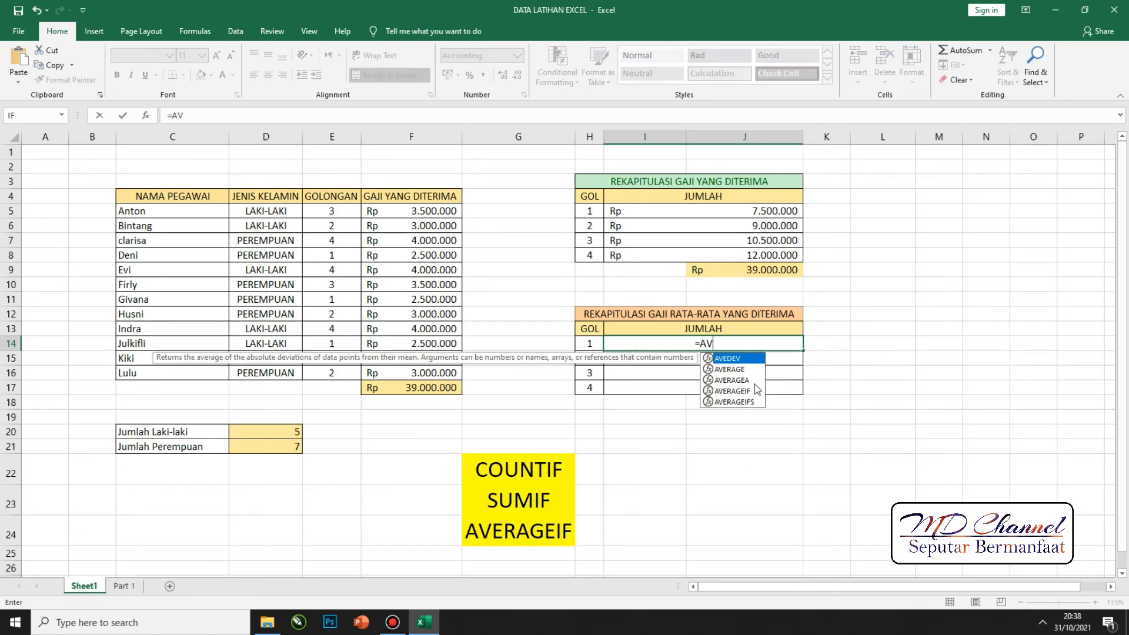
pyautogui.doubleClick(748, 391)
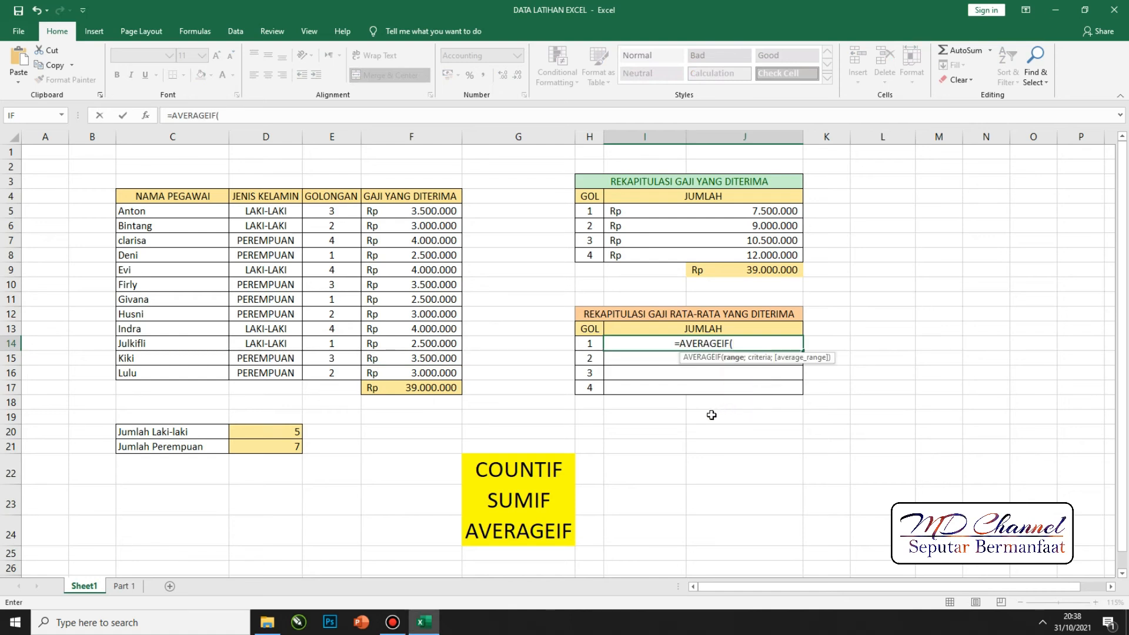
pyautogui.click(334, 210)
pyautogui.moveTo(334, 210); pyautogui.dragTo(328, 378)
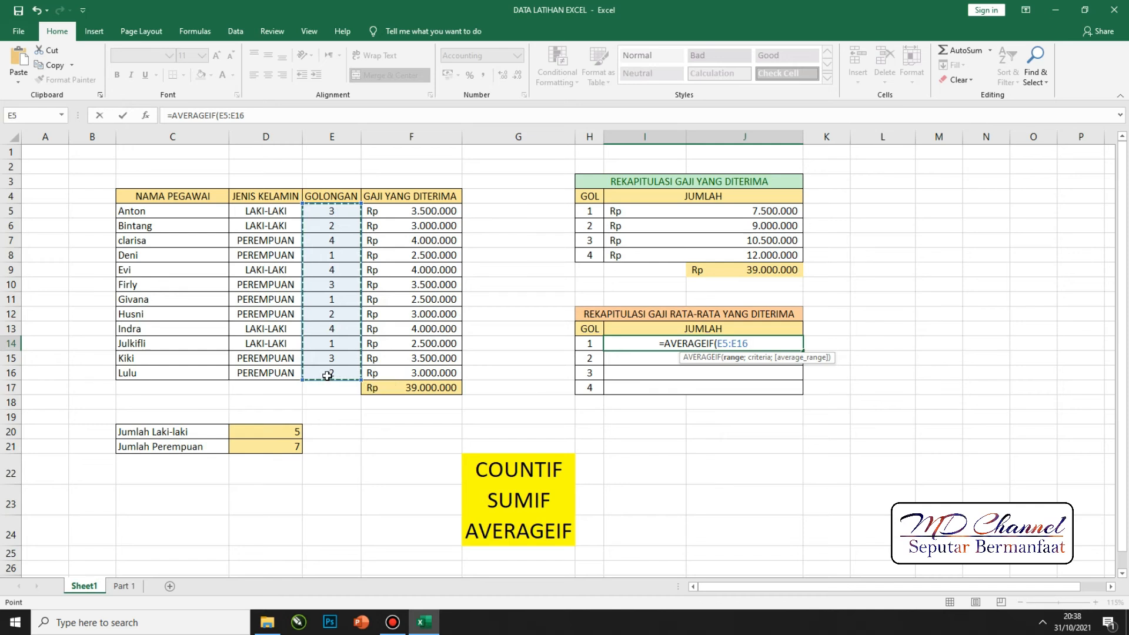
# - Complete the I14 formula as =AVERAGEIF(E5:E16;H14;F5:F16), with H14 as criteria and F5:F16 as the average range
pyautogui.write(';')
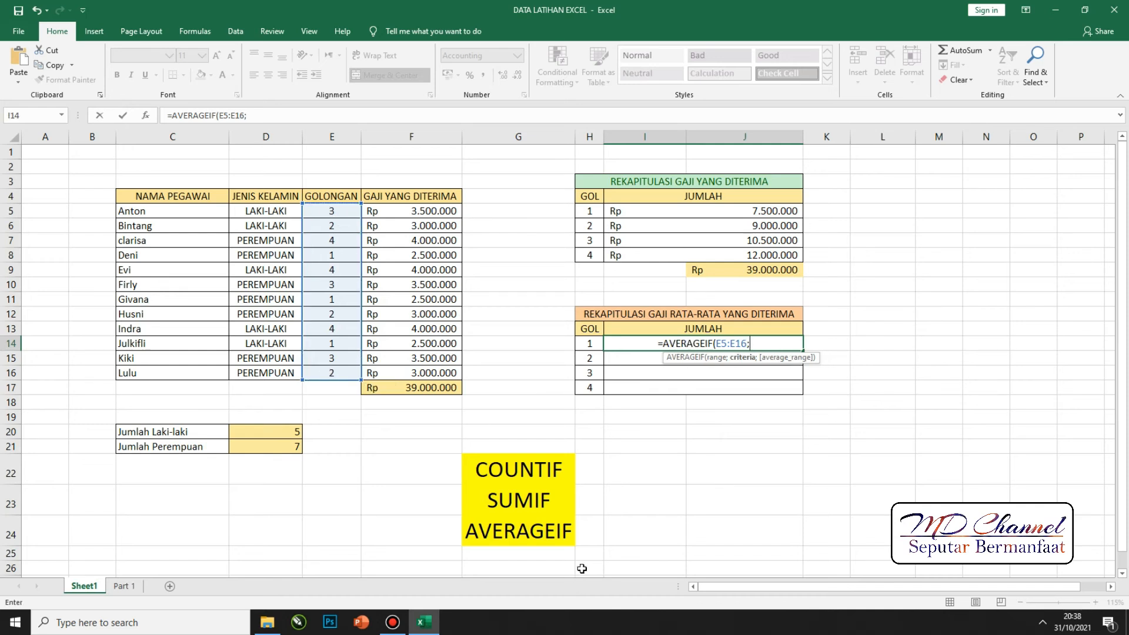
pyautogui.click(589, 347)
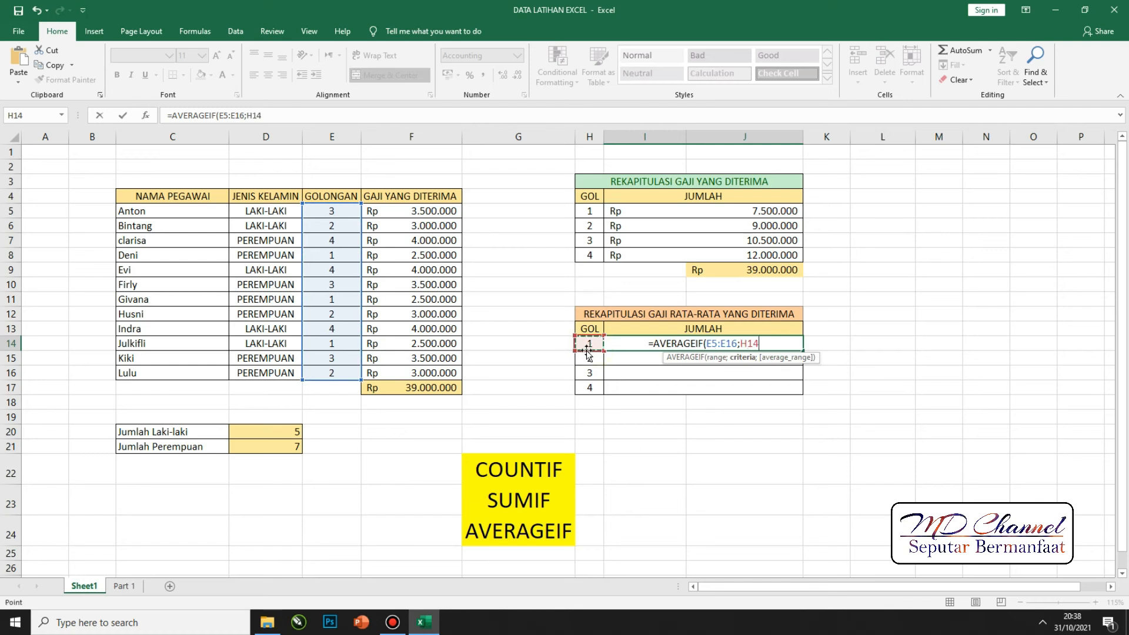
pyautogui.write(';')
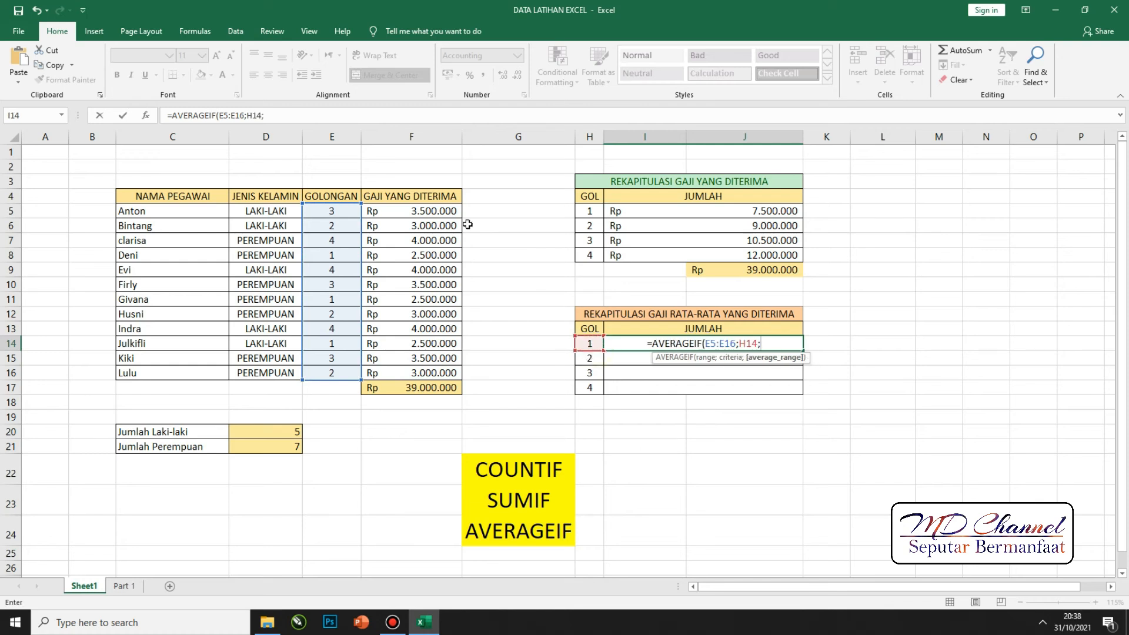
pyautogui.moveTo(424, 212); pyautogui.dragTo(401, 372)
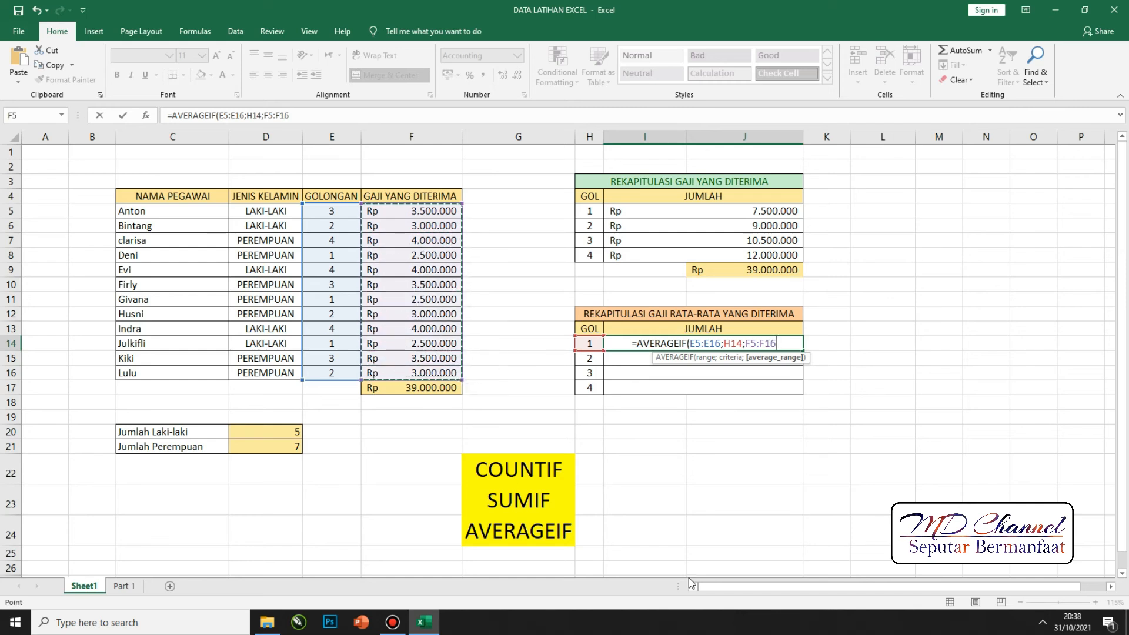
pyautogui.write(')')
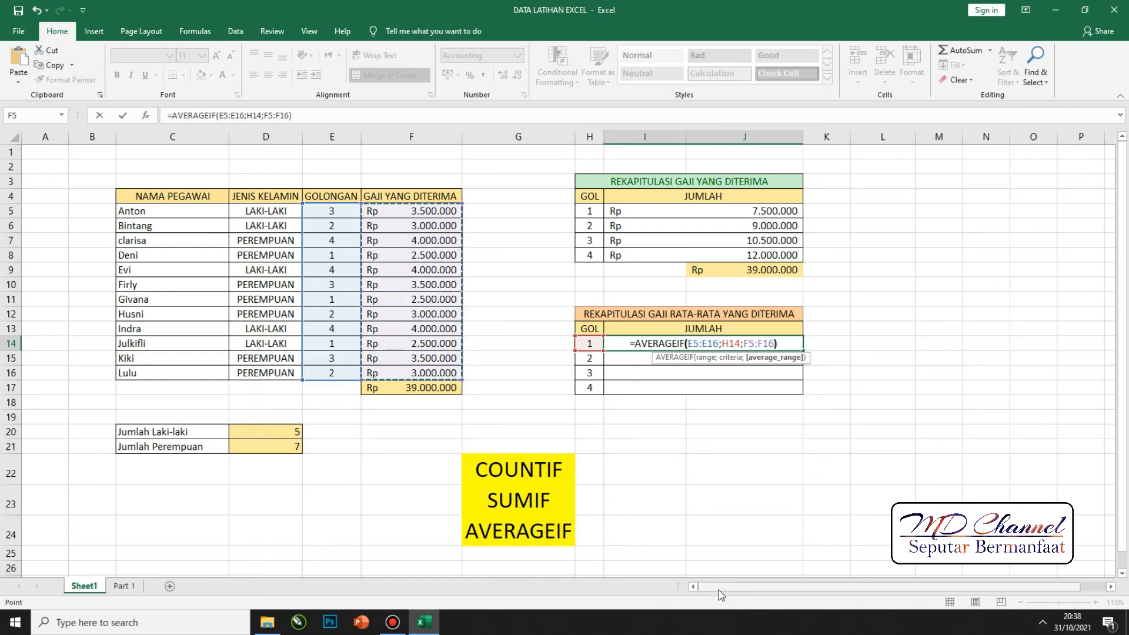
pyautogui.press('Return')
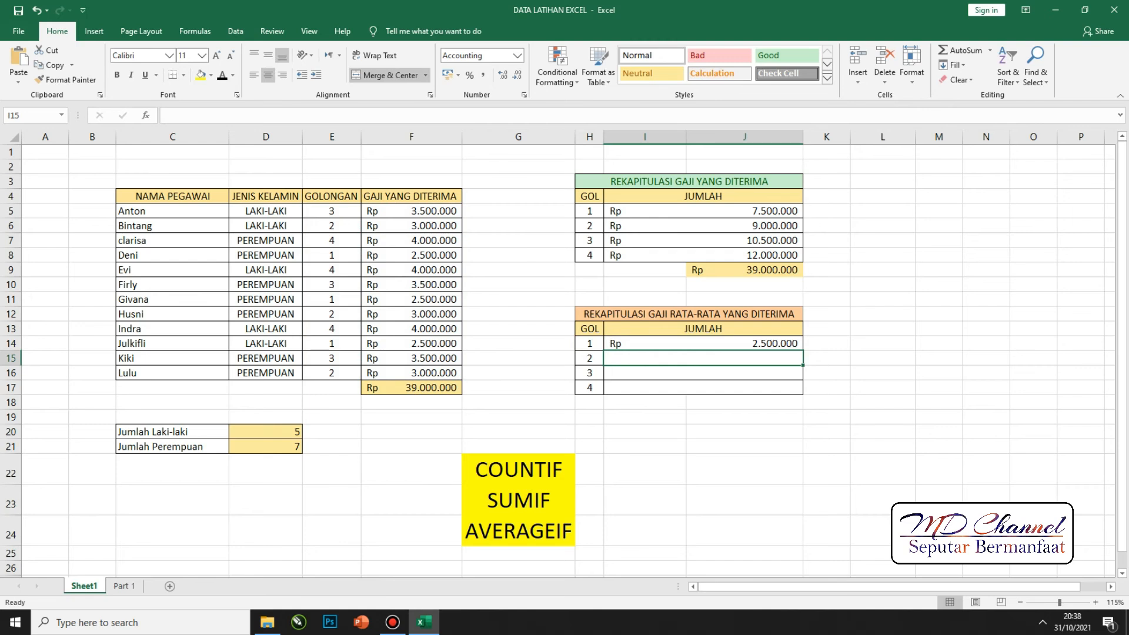
# - Copy the text of the AVERAGEIF formula from the GOL 1 cell I14
pyautogui.click(747, 341)
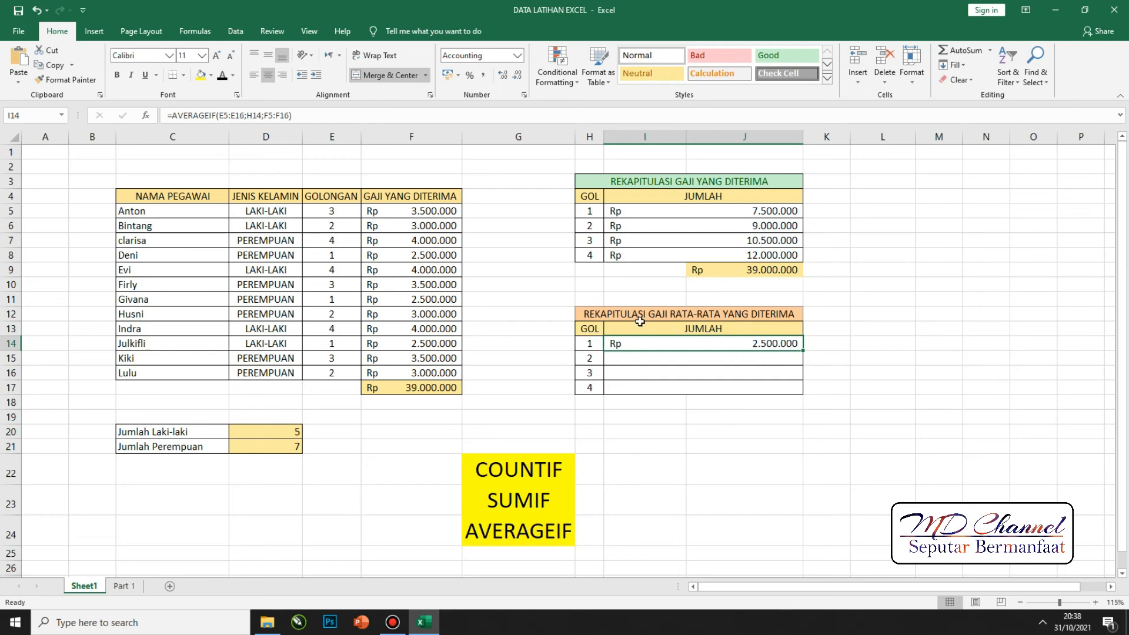
pyautogui.click(628, 361)
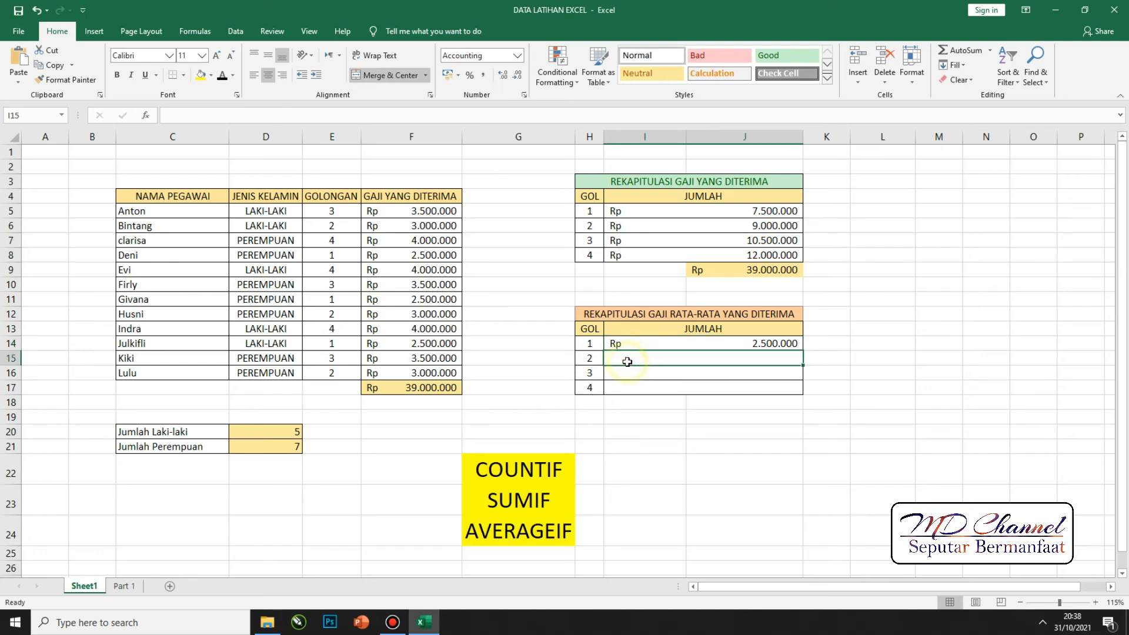
pyautogui.click(713, 344)
pyautogui.click(301, 114)
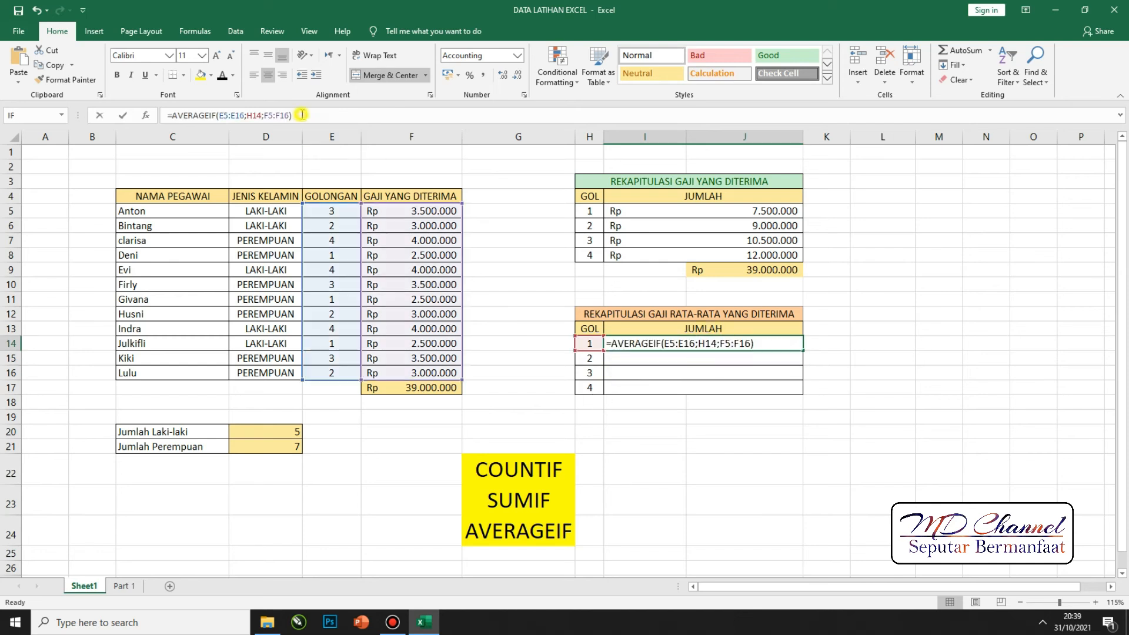
pyautogui.moveTo(301, 115); pyautogui.dragTo(150, 116)
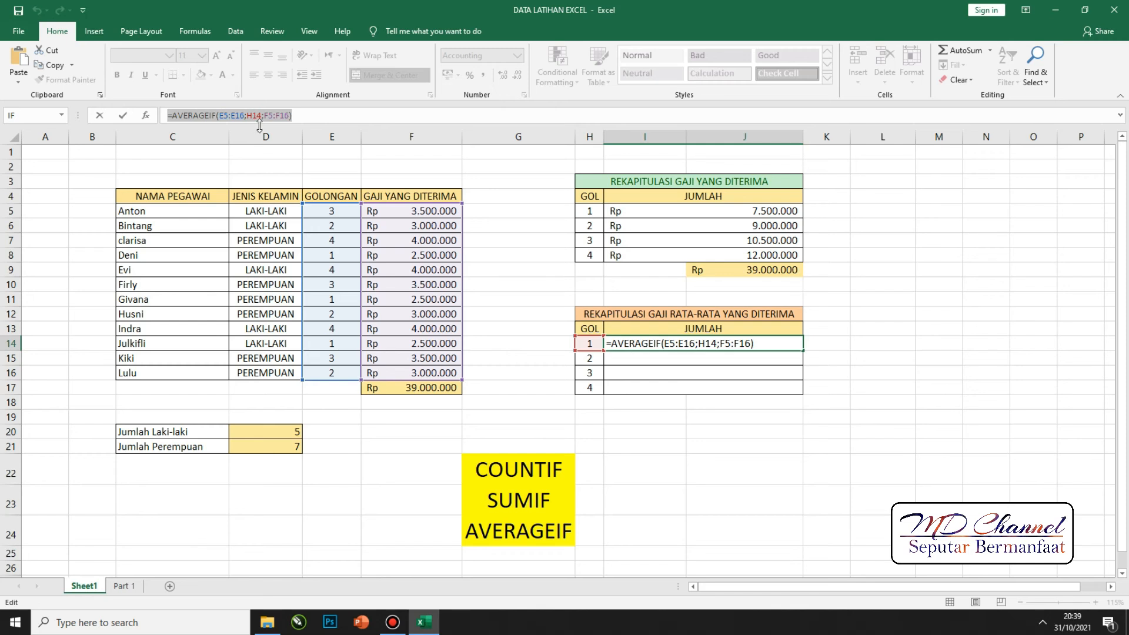
pyautogui.press('Return')
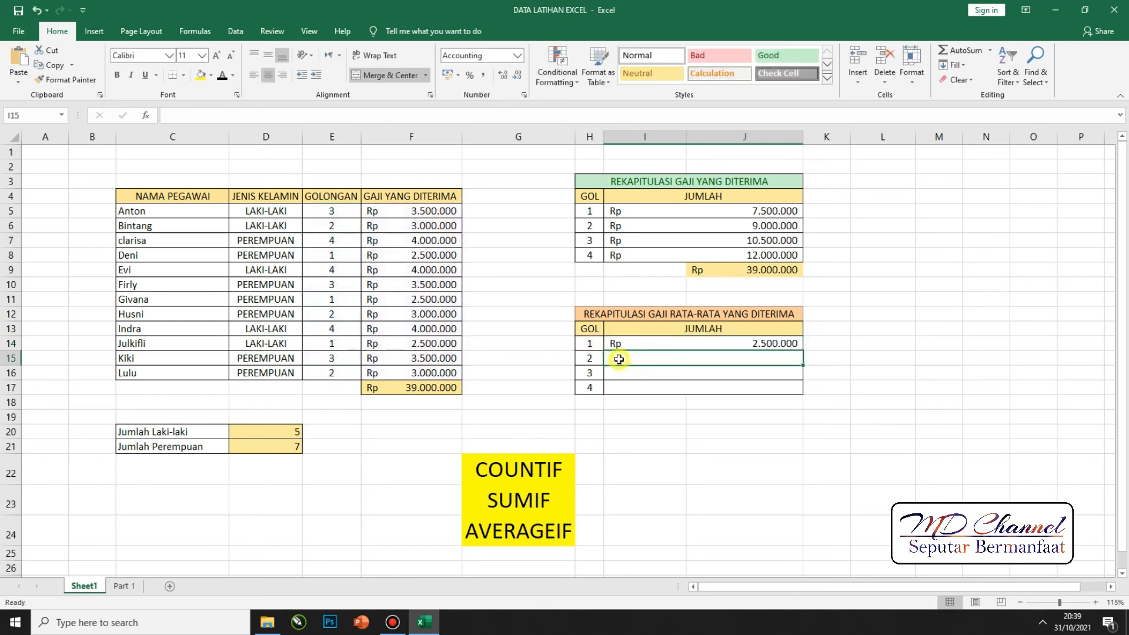
# - Paste the copied formula text into I15 and change its criteria to H15, entering =AVERAGEIF(E5:E16;H15;F5:F16) for GOL 2
pyautogui.hotkey('ctrl', 'v')
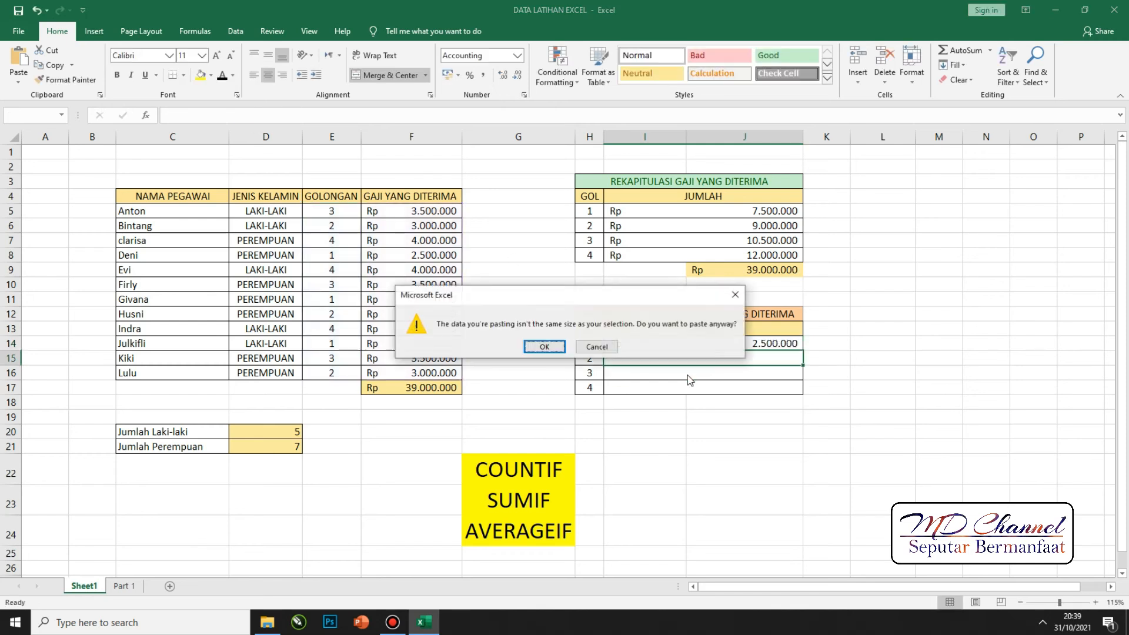
pyautogui.click(734, 297)
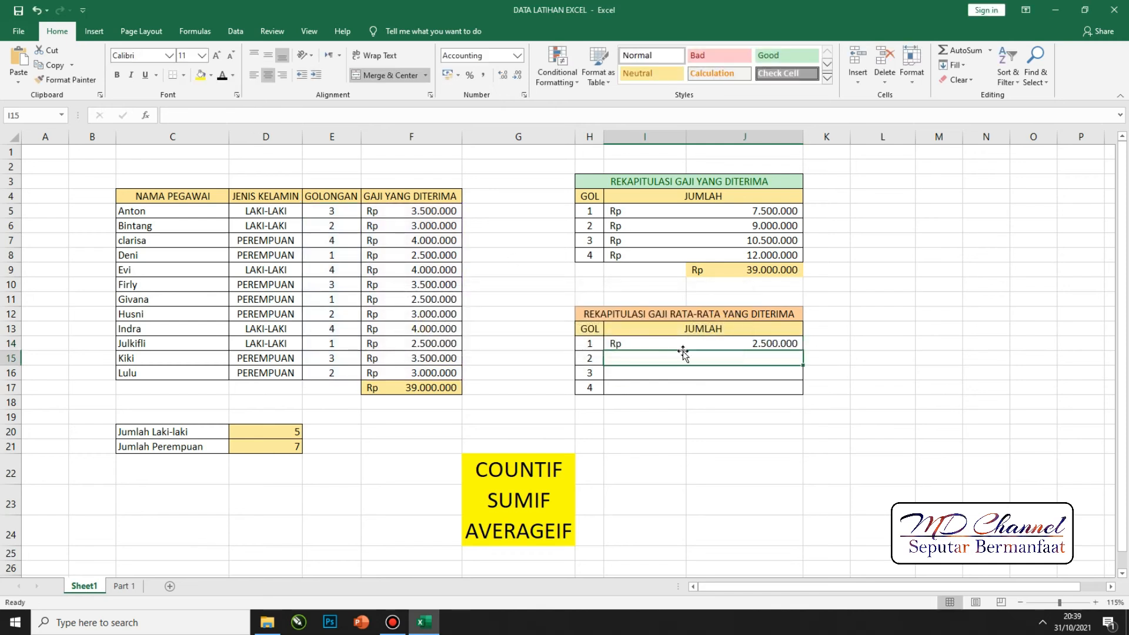
pyautogui.click(330, 118)
pyautogui.write('=AVERAGEIF(E5:E16;H14;F5:F16)')
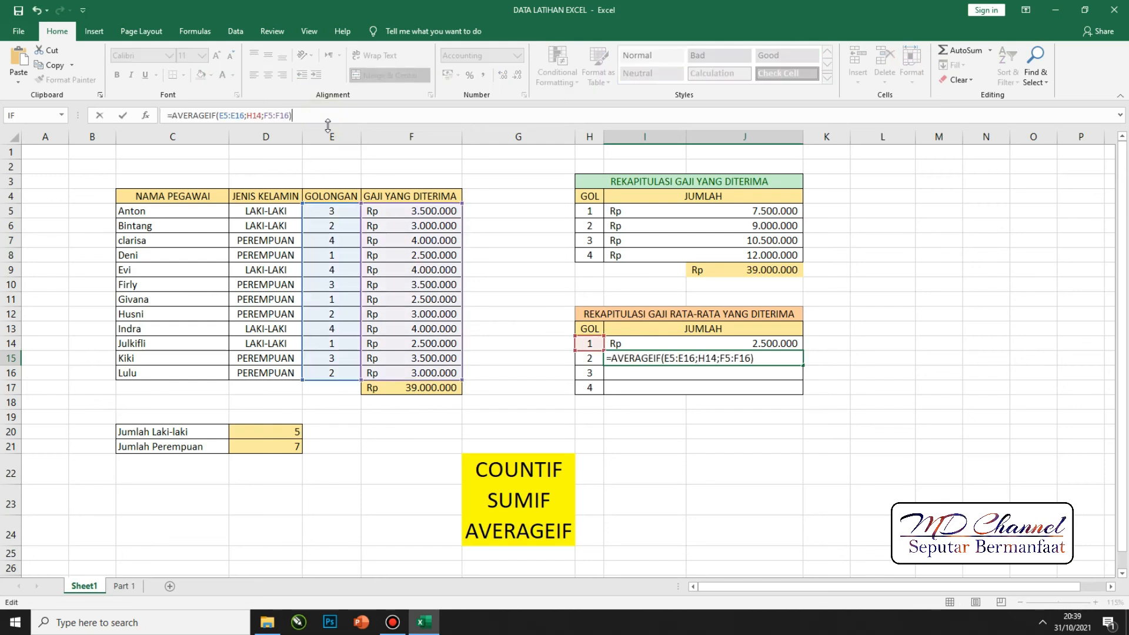
pyautogui.click(261, 115)
pyautogui.press('BackSpace')
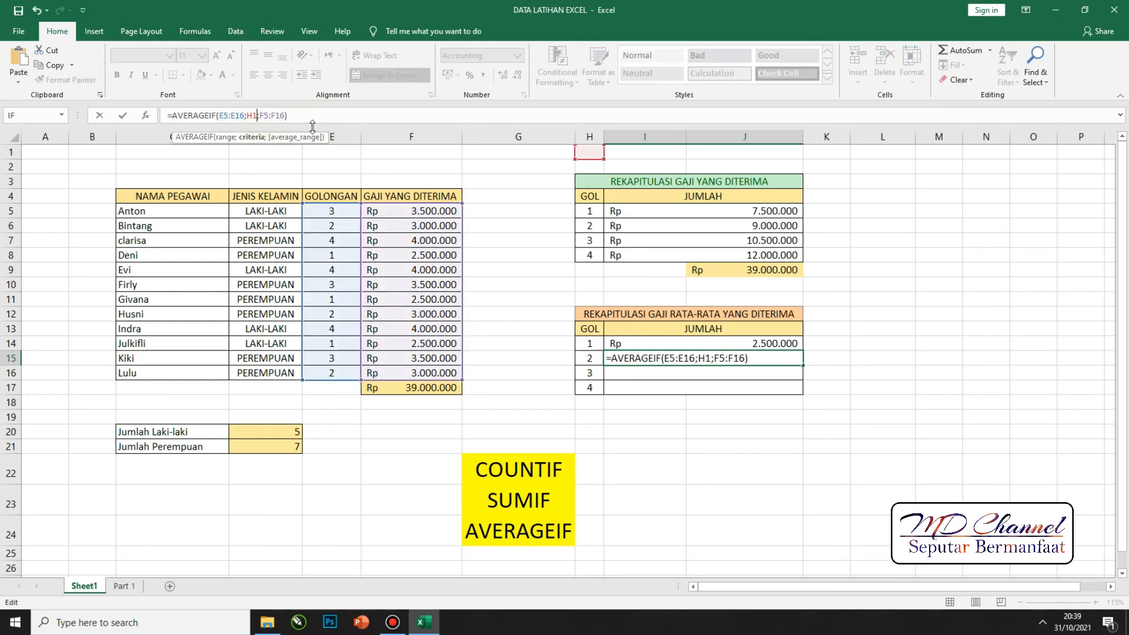
pyautogui.write('5')
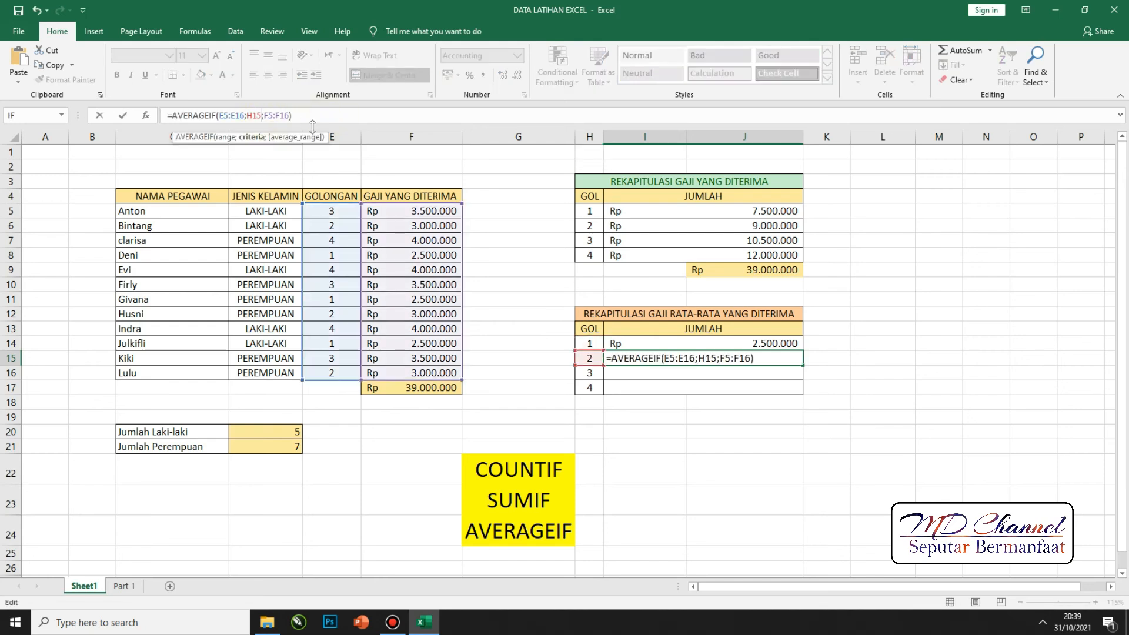
pyautogui.hotkey('ctrl', 'Return')
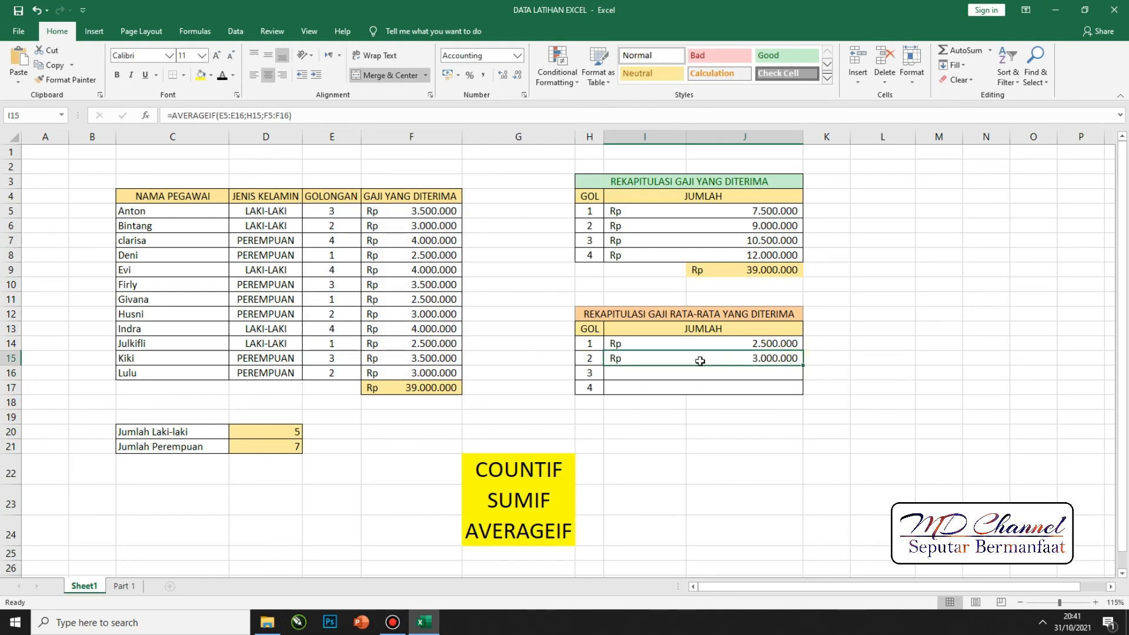
# - Copy the formula text from I15 into I16 and change its criteria to H16, entering =AVERAGEIF(E5:E16;H16;F5:F16) for GOL 3
pyautogui.moveTo(307, 116); pyautogui.dragTo(147, 124)
pyautogui.hotkey('ctrl', 'c')
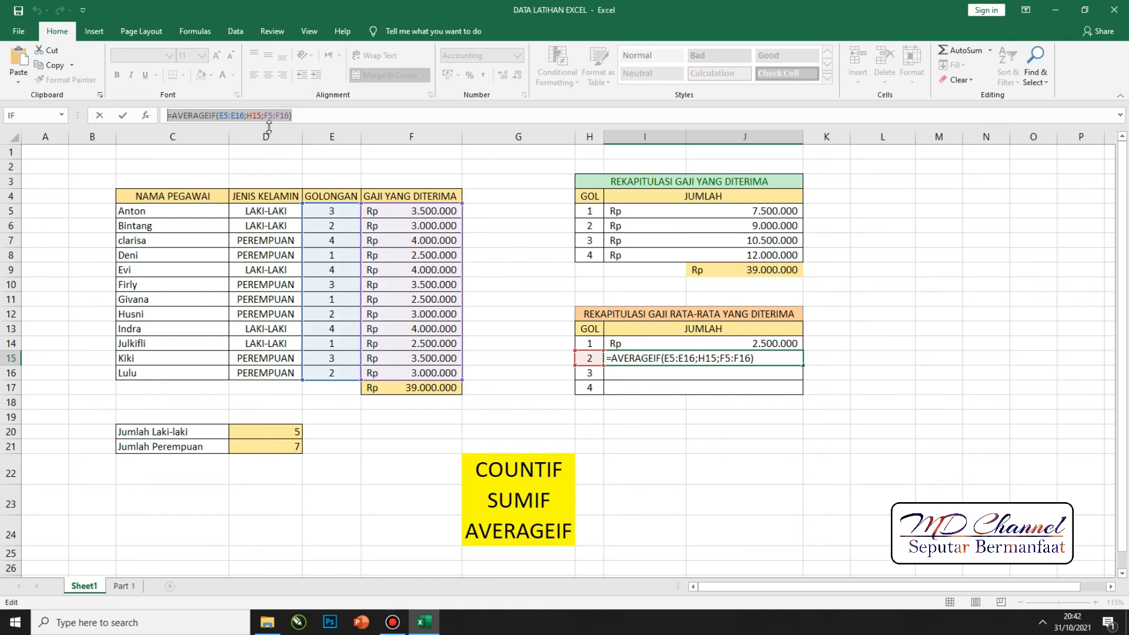
pyautogui.press('Return')
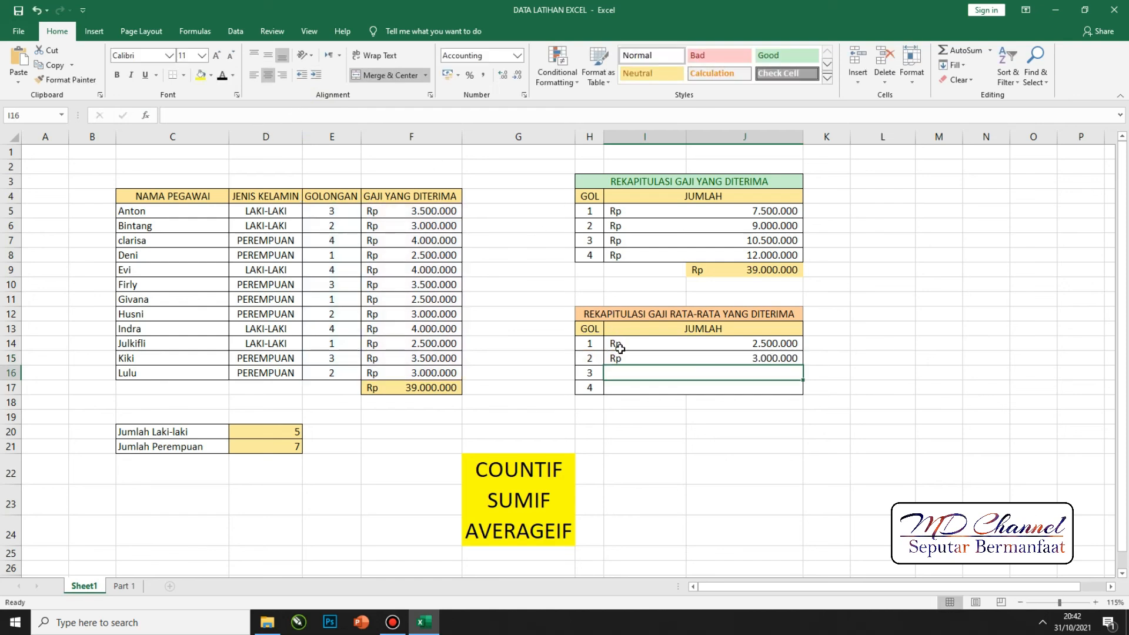
pyautogui.hotkey('ctrl', 'v')
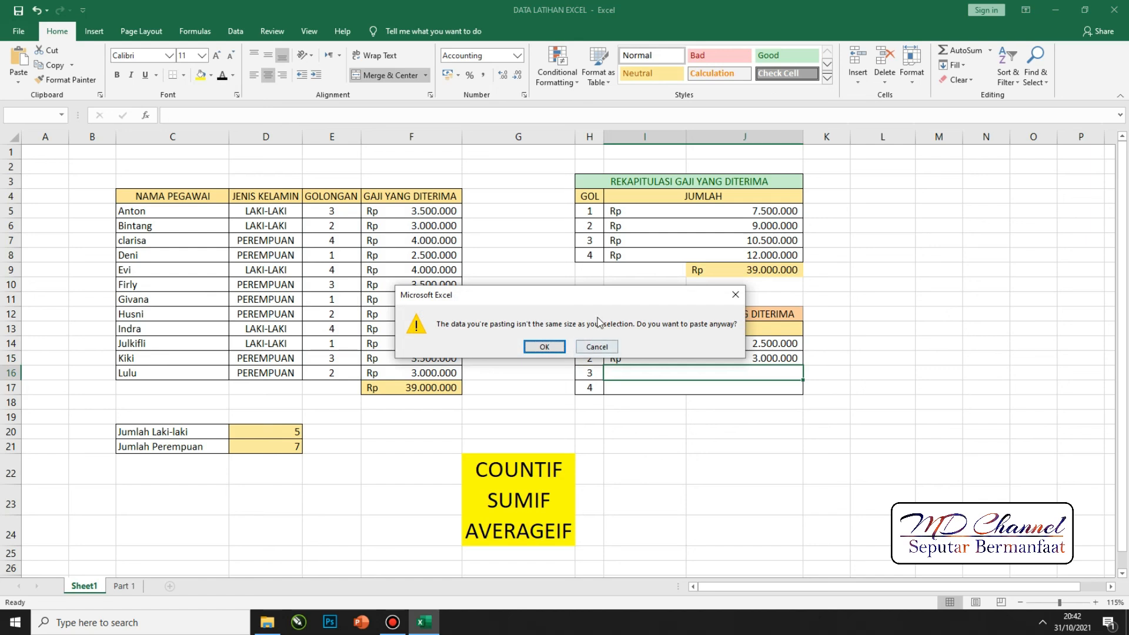
pyautogui.click(736, 297)
pyautogui.click(280, 116)
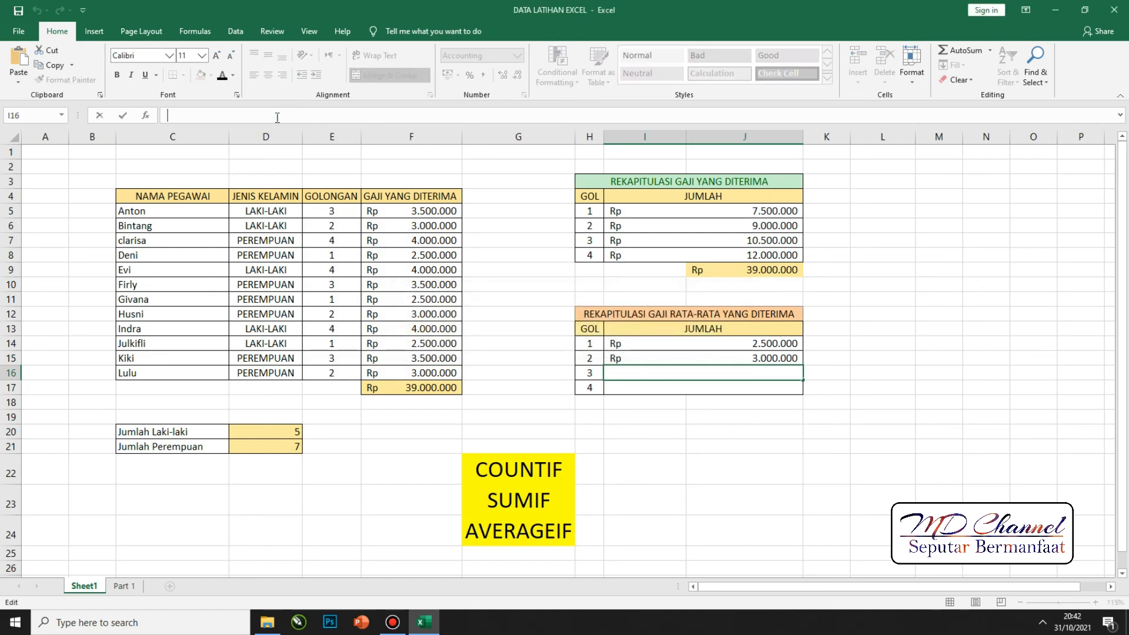
pyautogui.hotkey('ctrl', 'v')
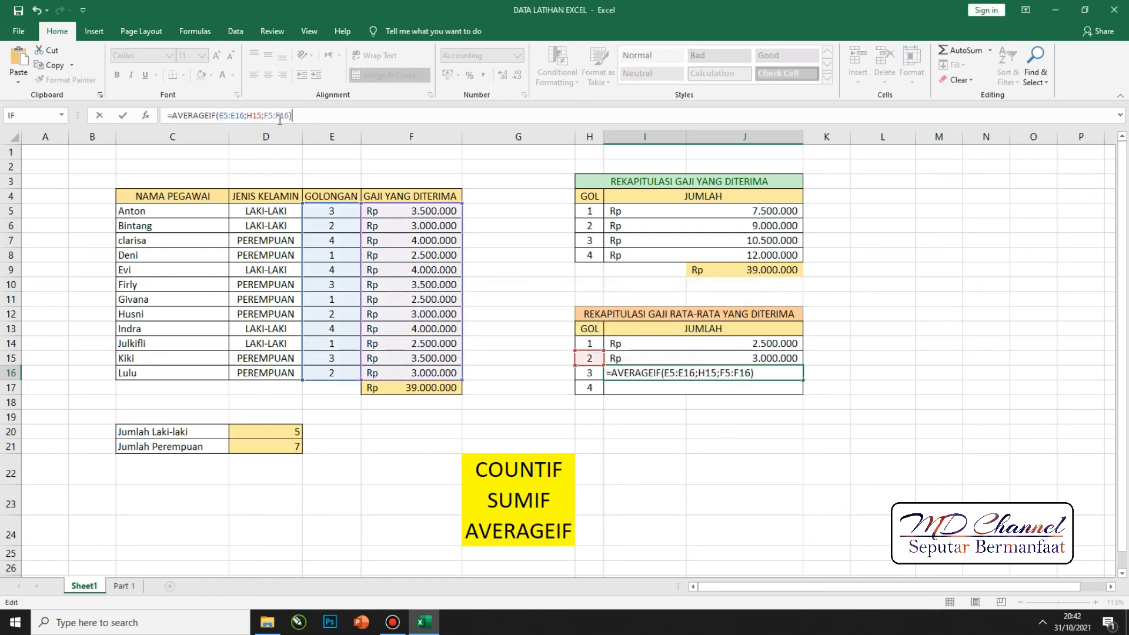
pyautogui.click(717, 373)
pyautogui.press('BackSpace')
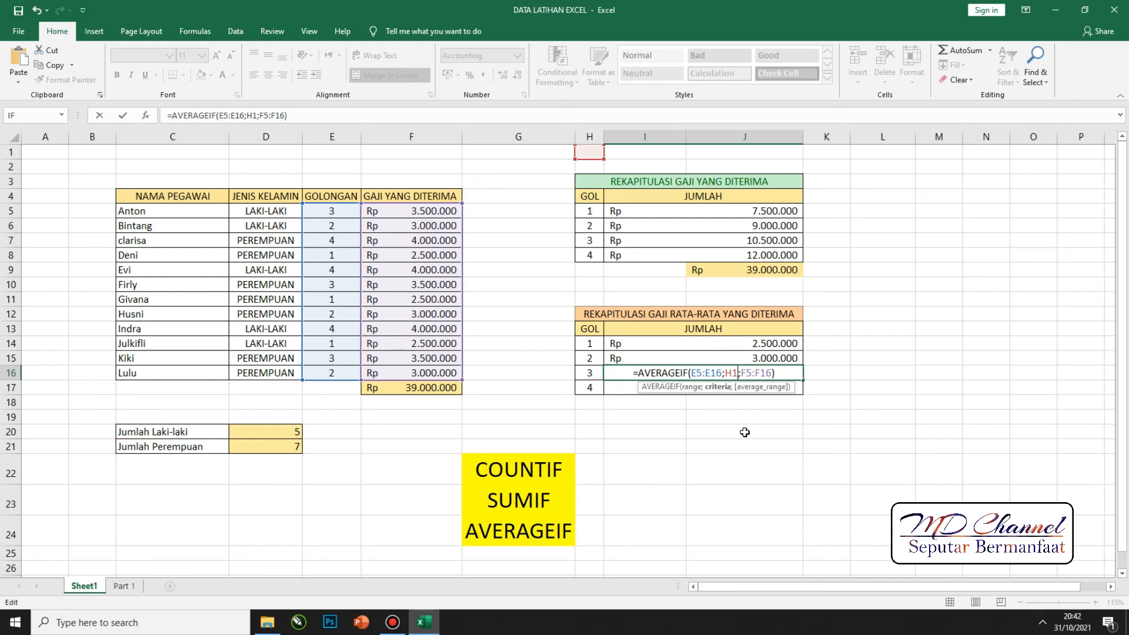
pyautogui.write('6')
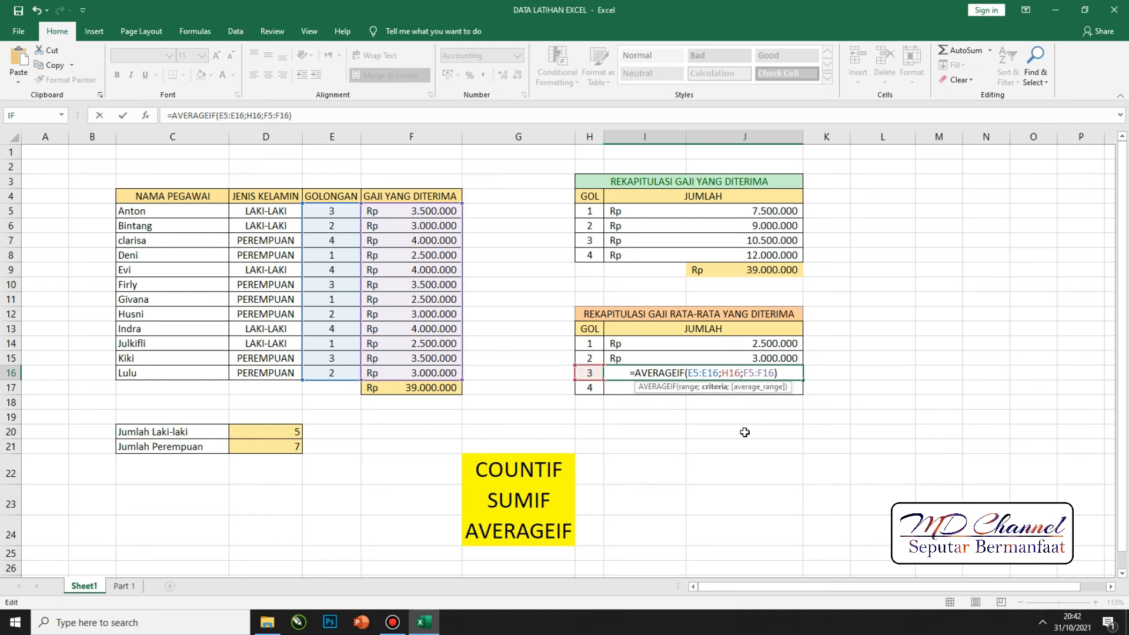
pyautogui.press('Return')
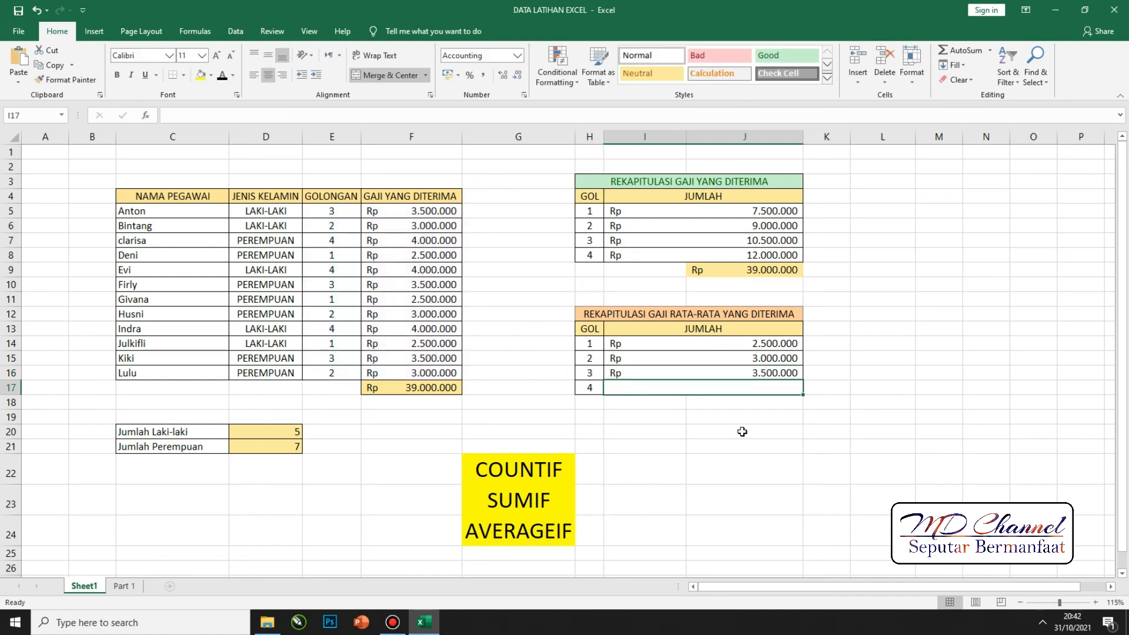
# - Copy the formula text =AVERAGEIF(E5:E16;H16;F5:F16) from I16 into the GOL 4 cell I17
pyautogui.click(657, 373)
pyautogui.moveTo(306, 115); pyautogui.dragTo(167, 115)
pyautogui.hotkey('ctrl', 'c')
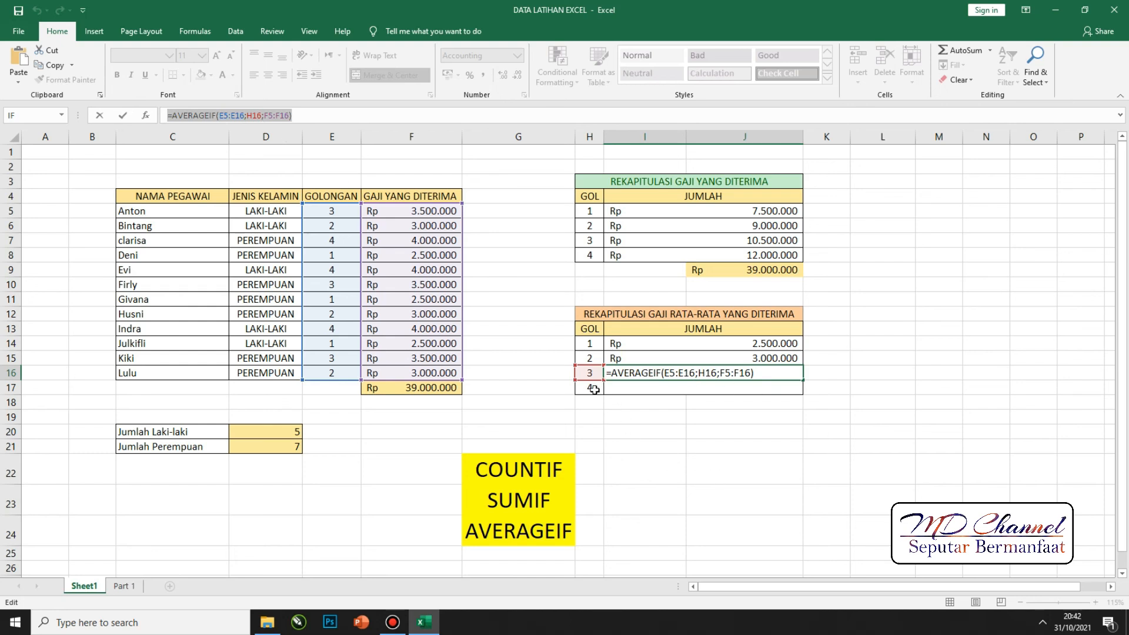
pyautogui.click(277, 115)
pyautogui.hotkey('ctrl', 'v')
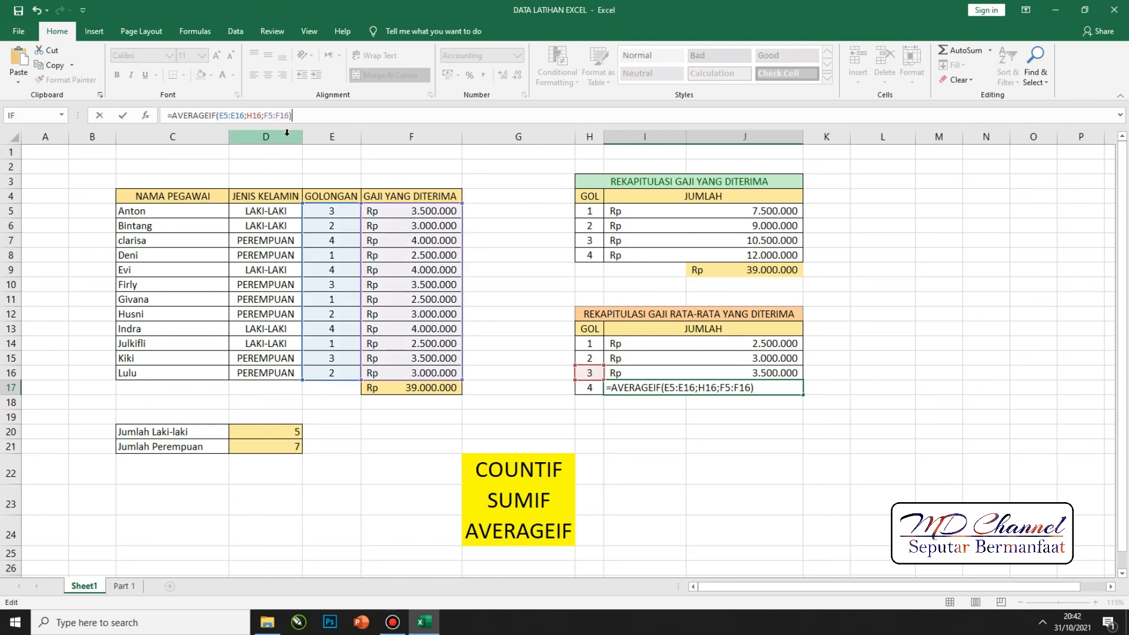
pyautogui.press('Return')
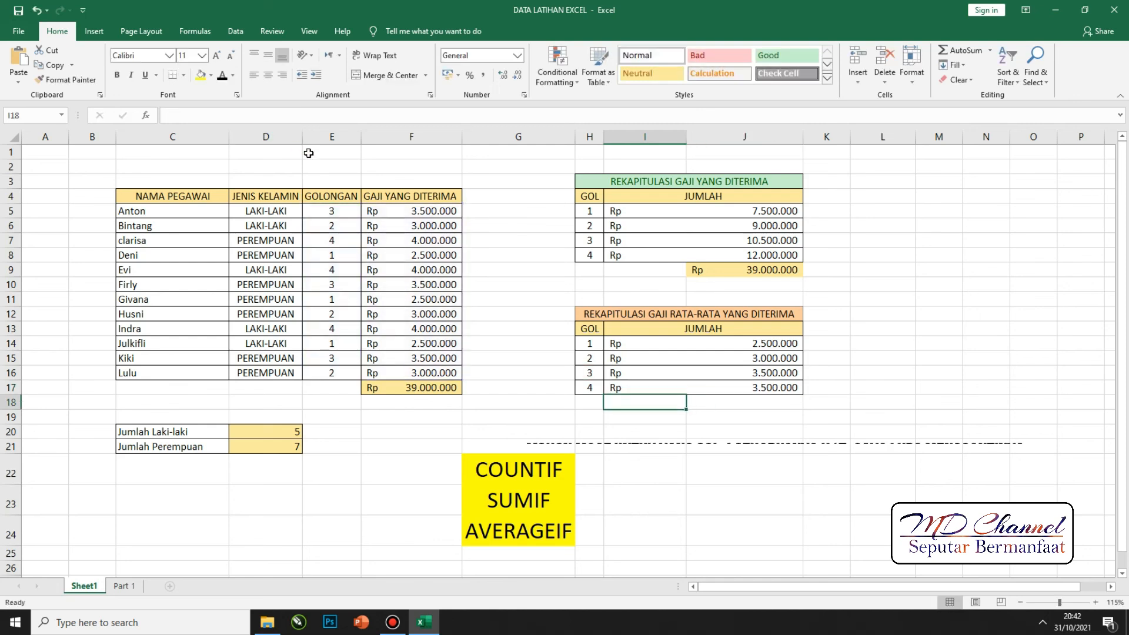
# - Review the GOL 1 to 4 average salaries in the Rekapitulasi Gaji Rata-Rata yang Diterima table together with their GOL criteria cells
pyautogui.click(769, 489)
pyautogui.moveTo(676, 344); pyautogui.dragTo(643, 381)
pyautogui.click(635, 343)
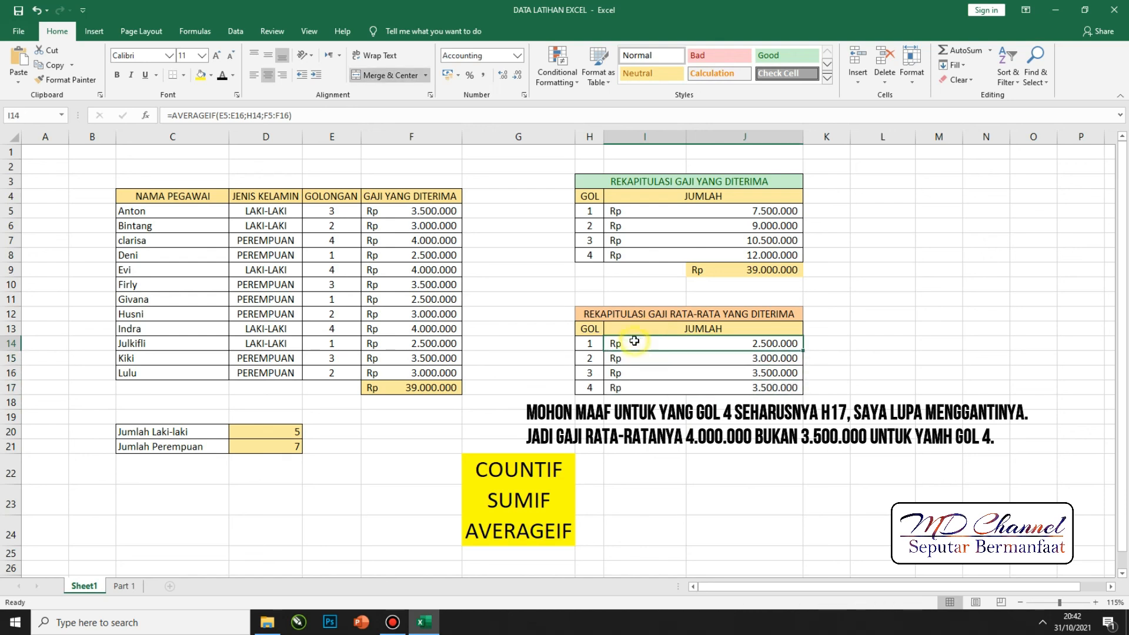
pyautogui.click(587, 343)
pyautogui.click(591, 370)
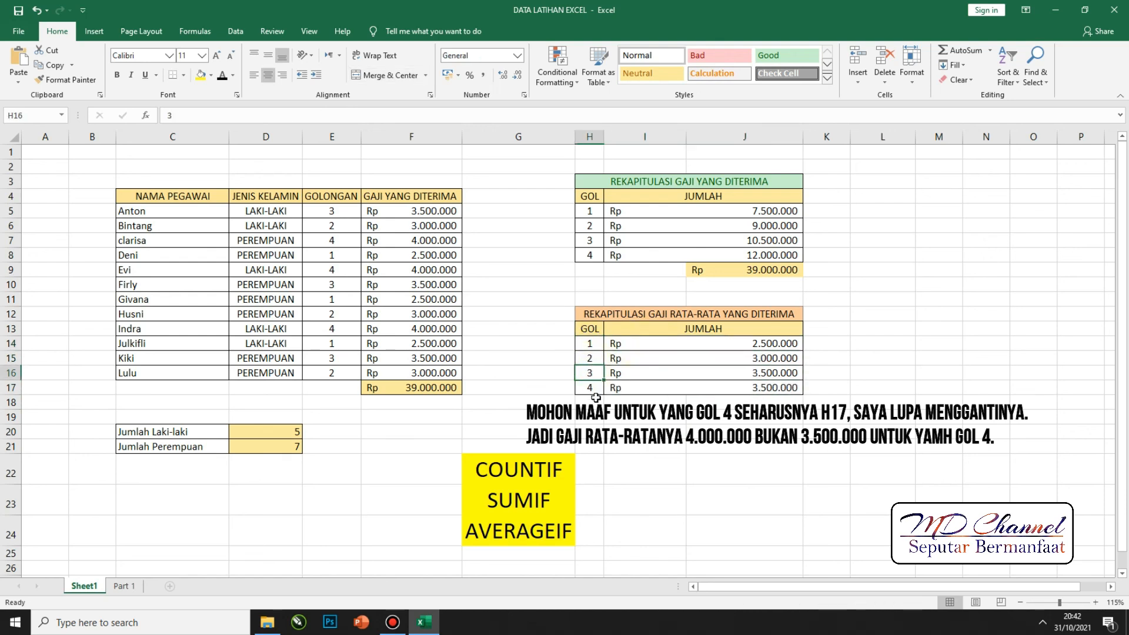
pyautogui.click(881, 388)
pyautogui.click(763, 343)
pyautogui.click(836, 446)
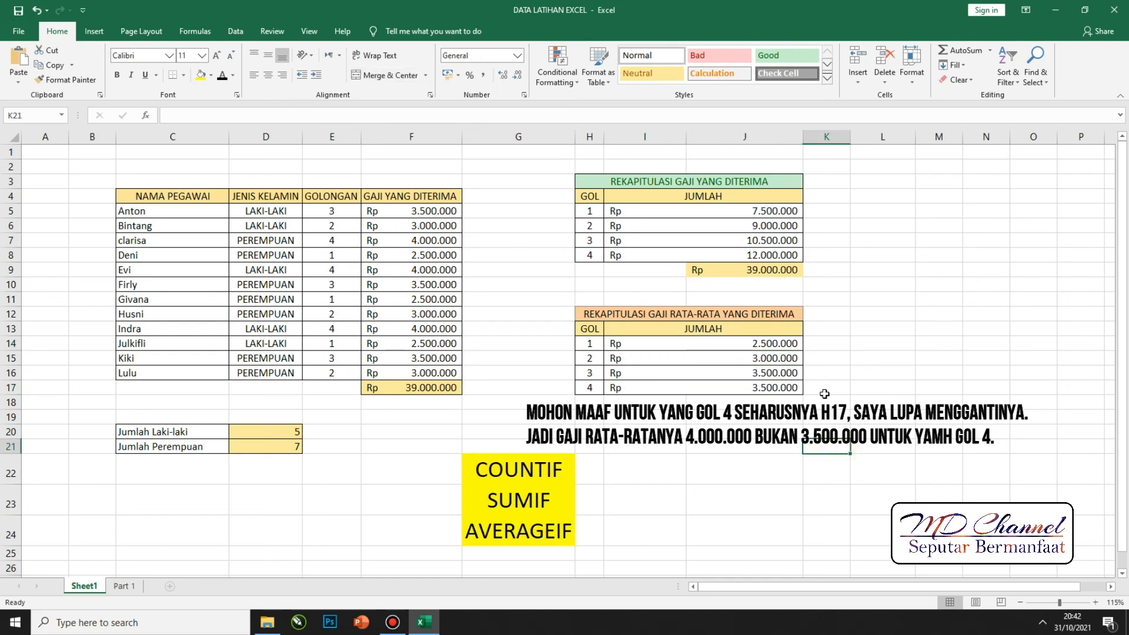